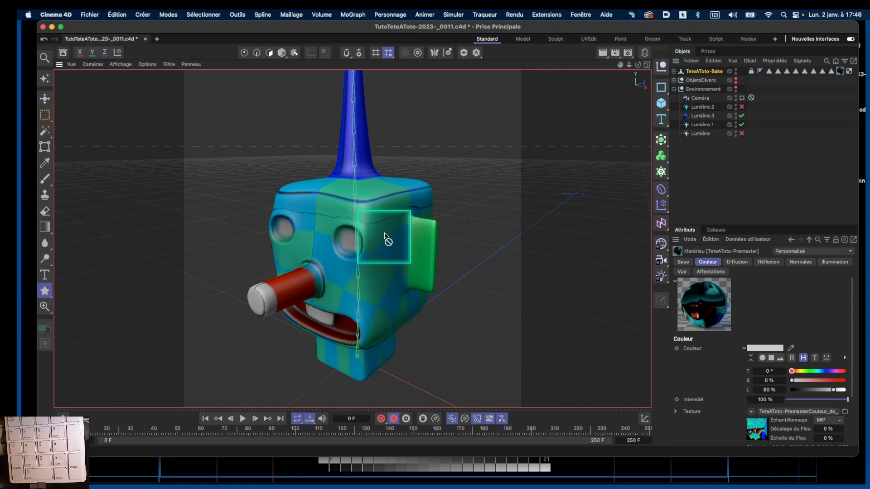
Step: Collapse the Environnement group, widen the object manager and select the TeteAToto-Premaster material tag of TeteAToto-Bake
click(674, 89)
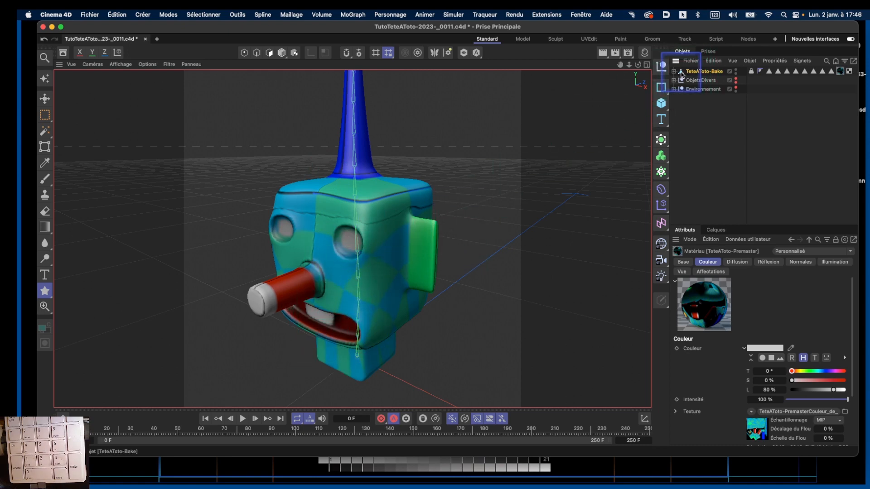
click(683, 74)
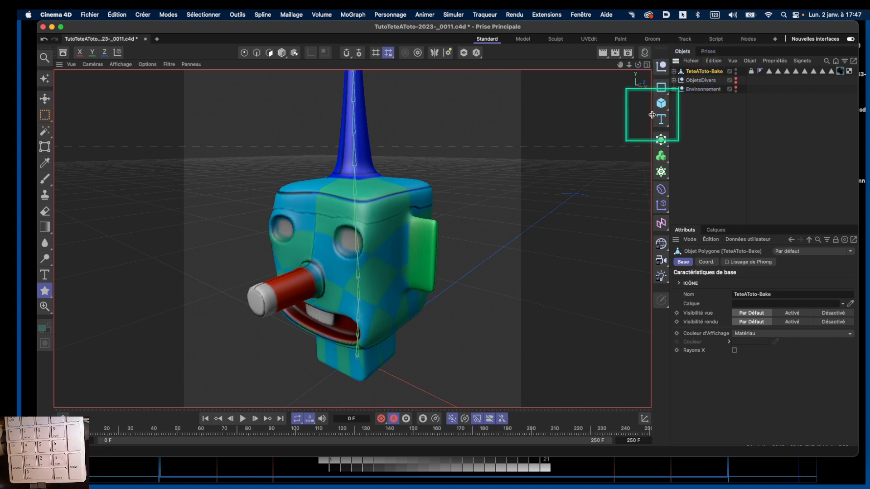
drag(652, 115, 625, 116)
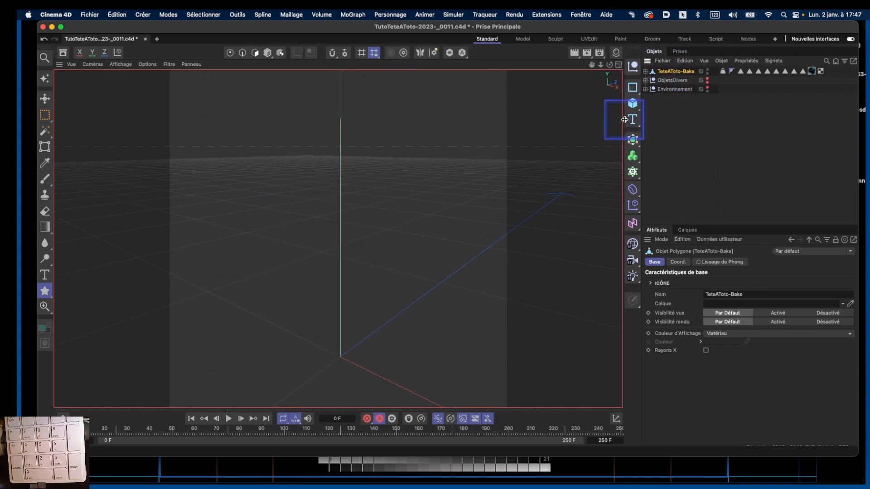
click(814, 71)
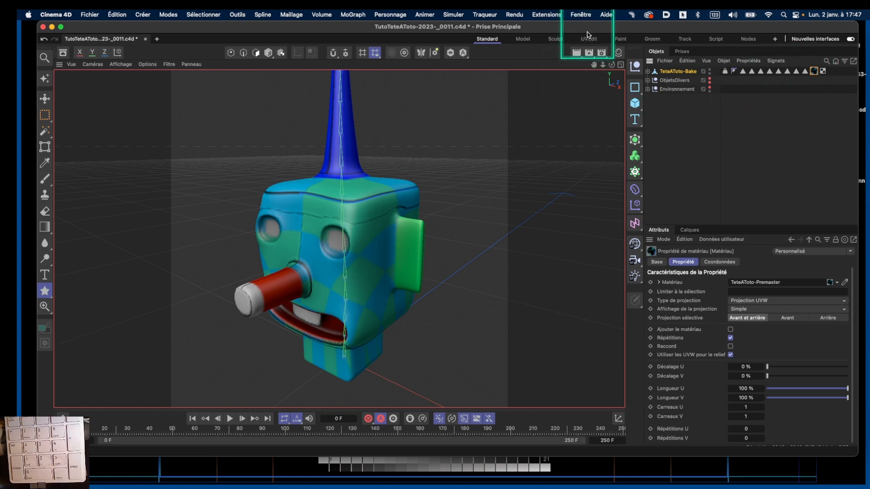
Step: Display the material manager beside the viewport and widen it
click(579, 15)
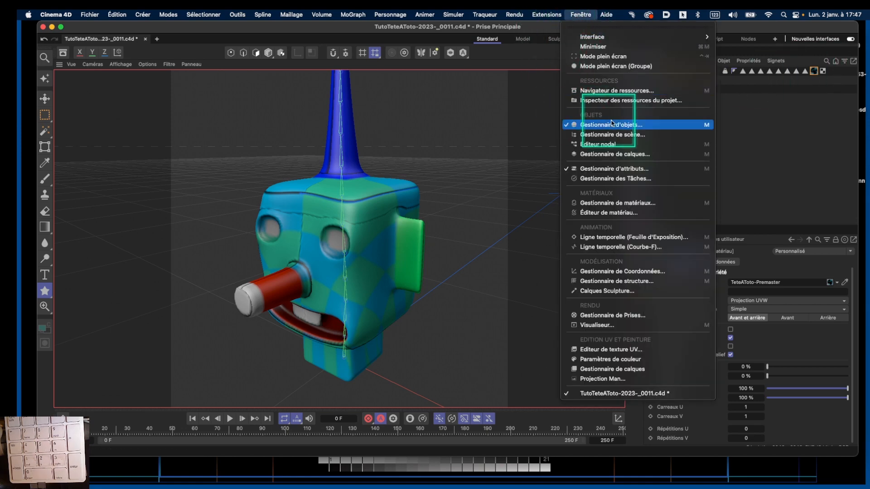
click(614, 202)
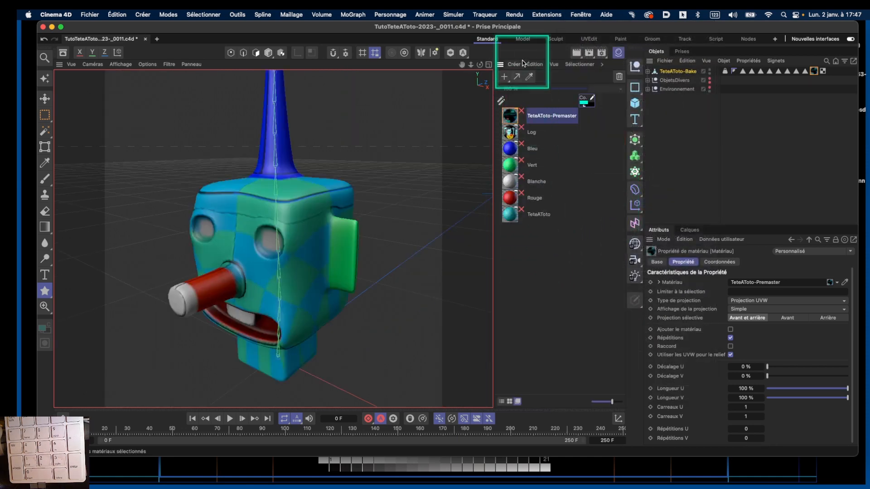
mouse_move(500, 99)
mouse_down()
mouse_move(463, 93)
mouse_move(501, 109)
mouse_up()
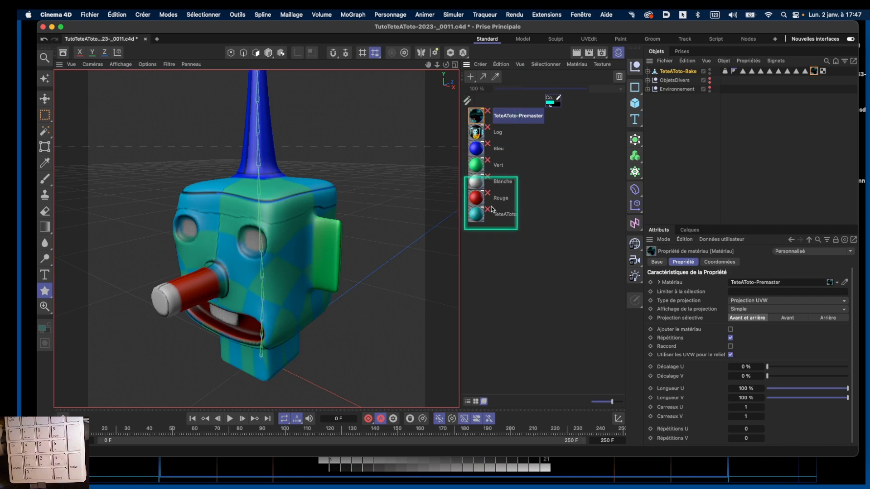
Step: Try the thumbnail view of the materials and return to the extended/compact layer manager view
click(520, 64)
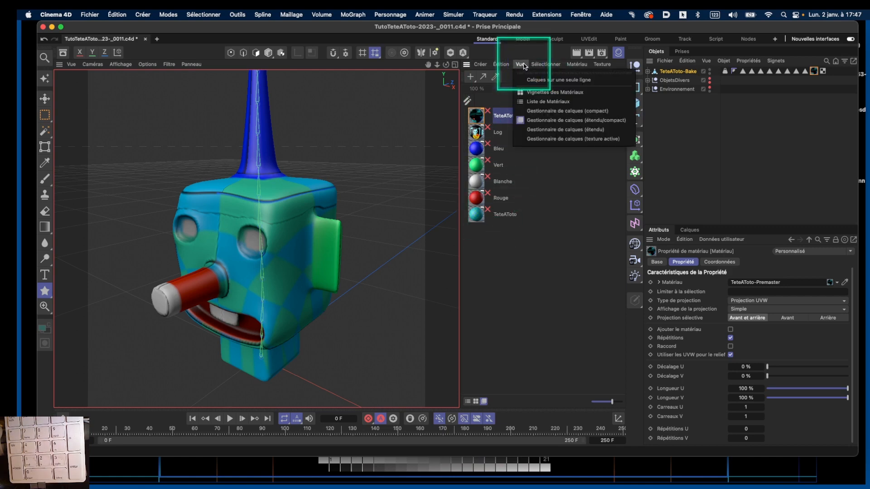
click(539, 94)
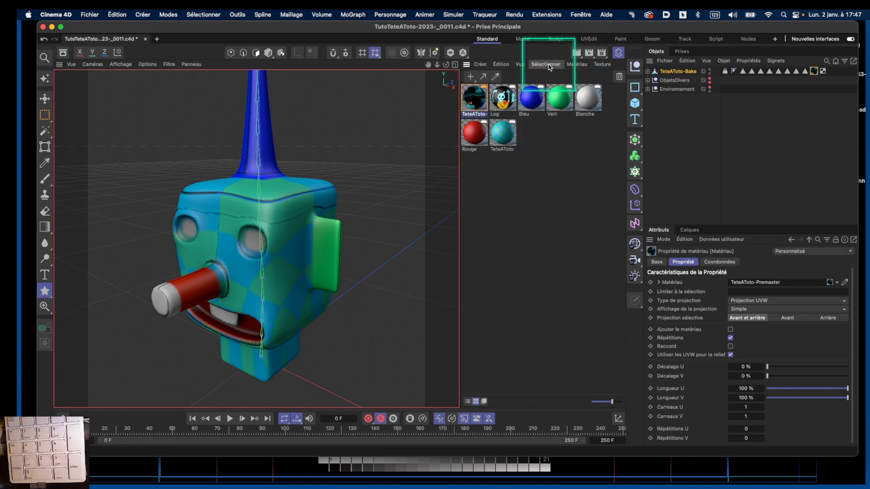
click(521, 64)
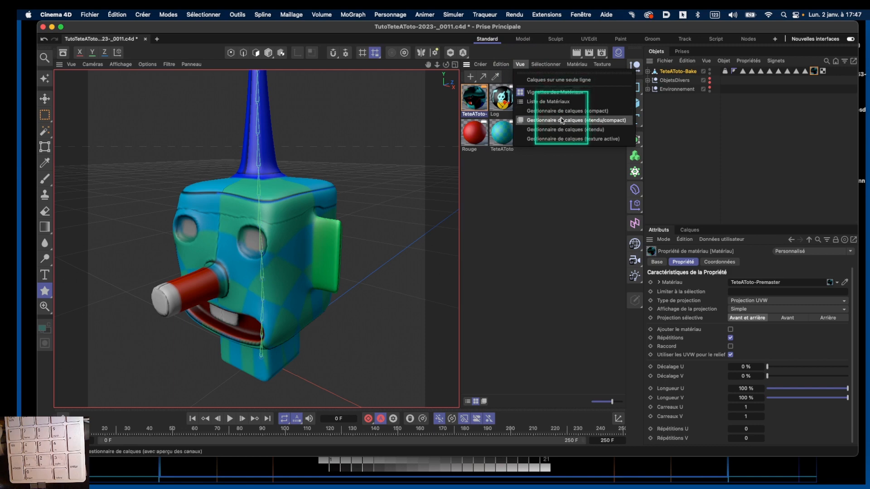
click(560, 121)
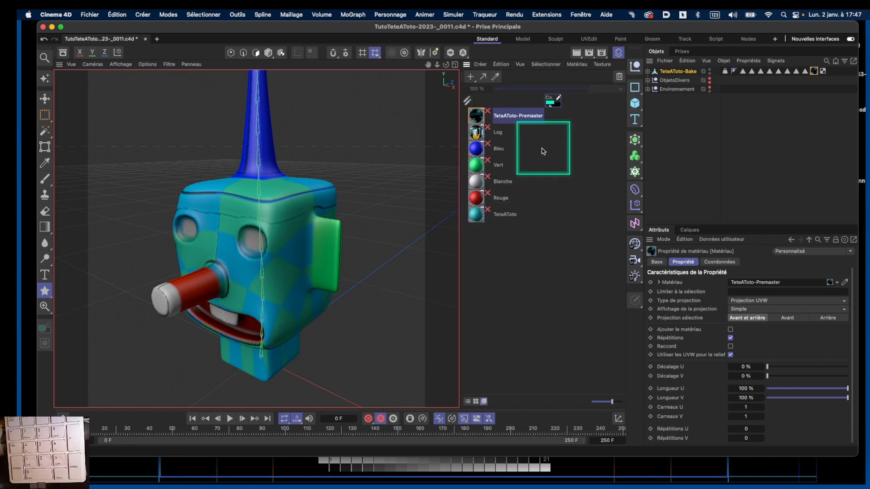
Step: Open the TeteAToto-Premaster material in the material editor and examine its Couleur and Diffusion channels
click(476, 117)
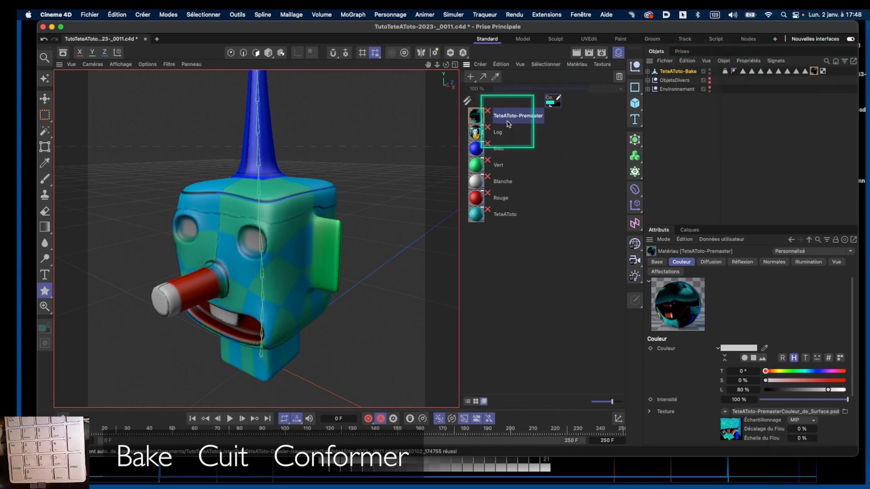
double_click(476, 119)
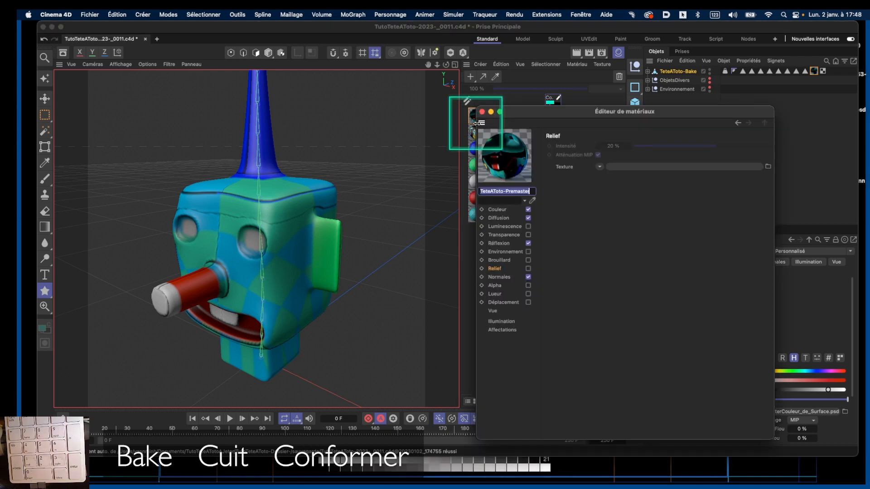
drag(524, 117, 491, 94)
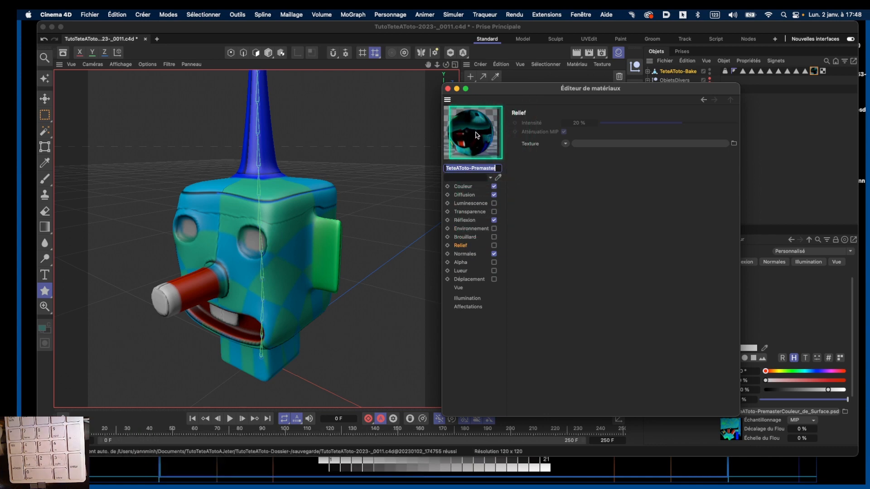
click(465, 187)
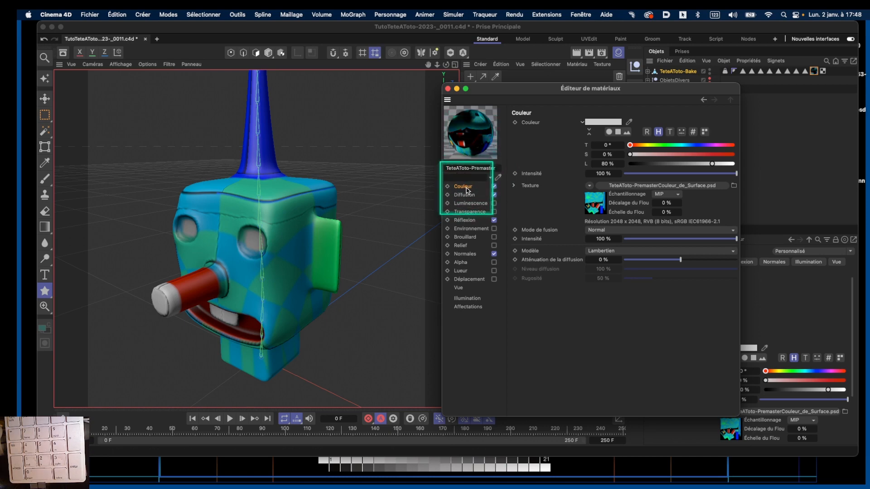
click(465, 195)
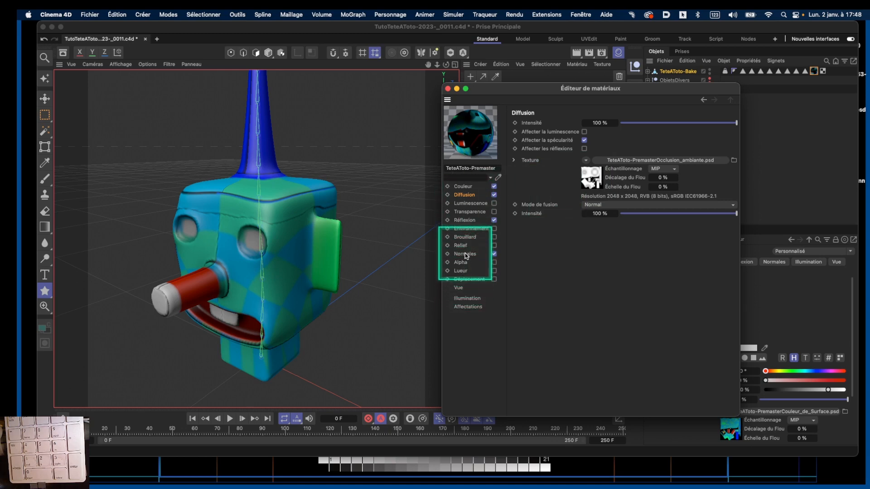
click(463, 186)
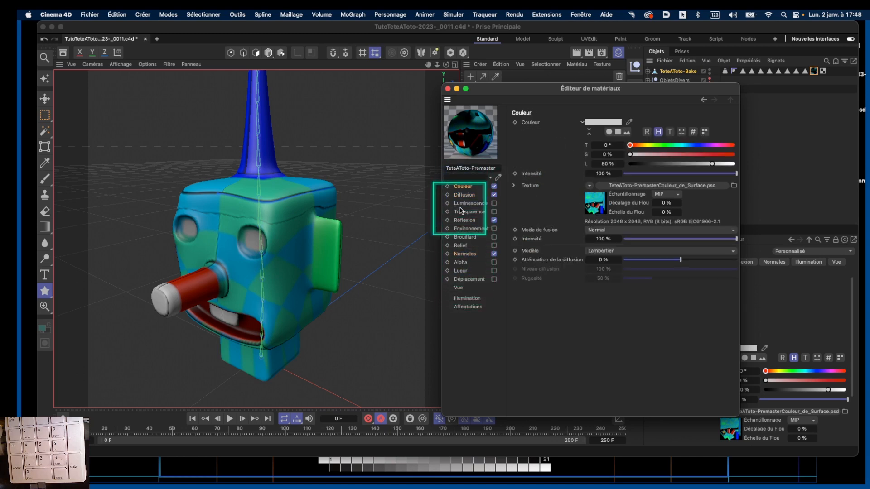
Step: Open the Couleur channel's texture TeteAToto-PremasterCouleur_de_Surface.psd in Photoshop, examine its UV layout and close it
click(602, 209)
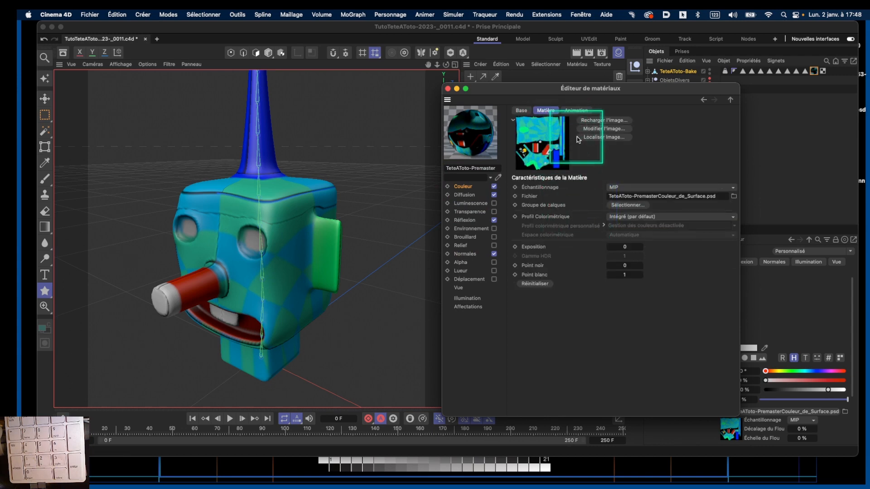
click(462, 186)
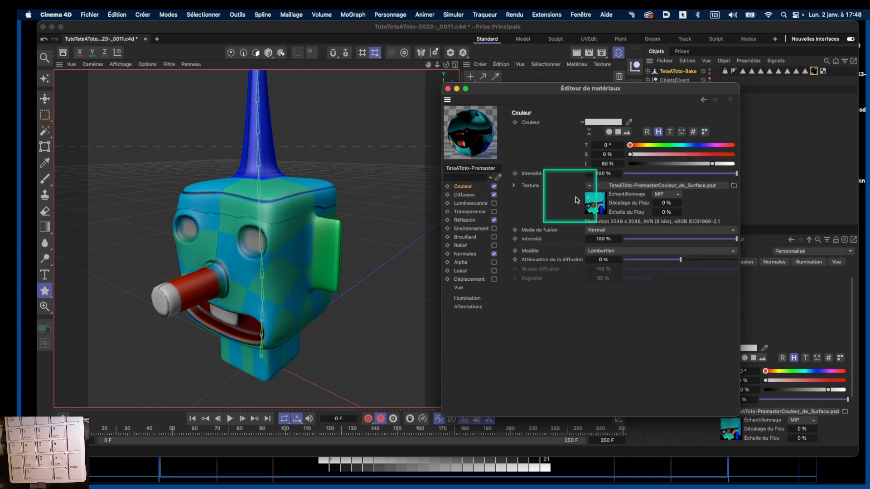
click(597, 207)
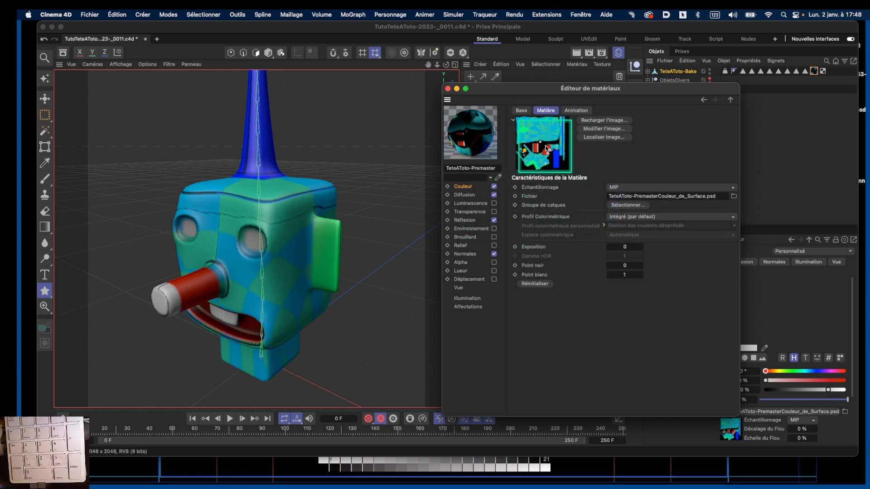
click(604, 129)
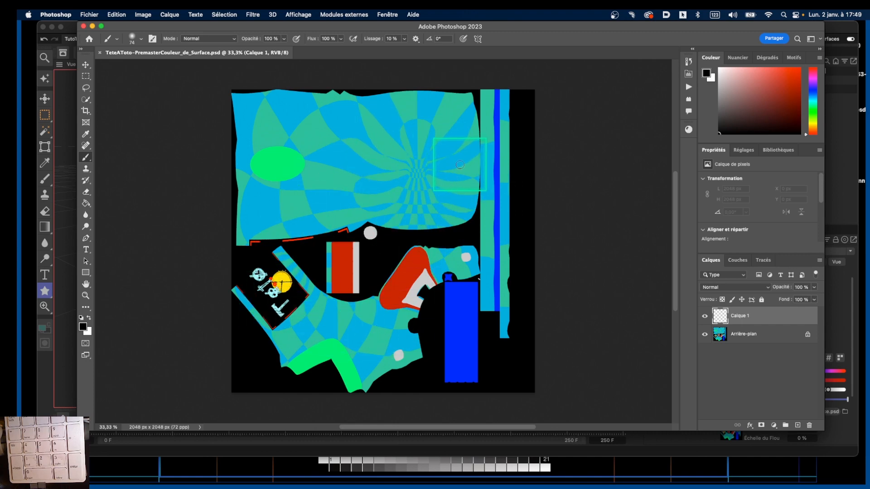
click(84, 27)
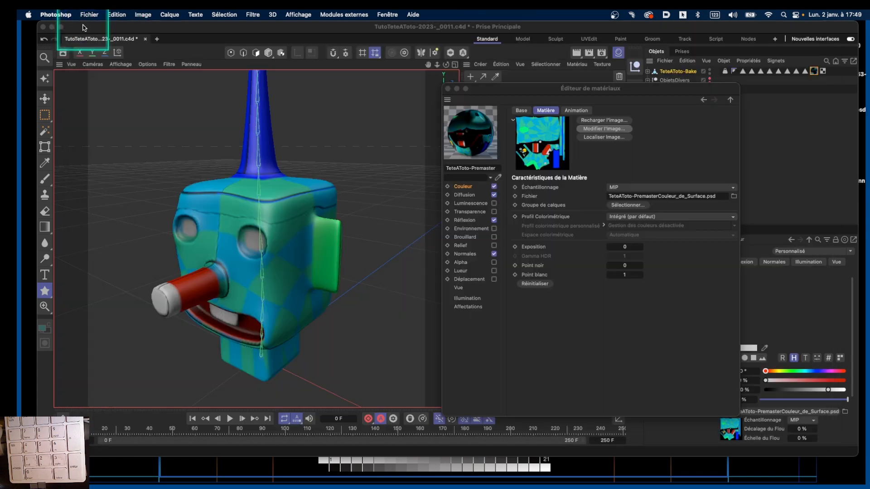
Step: Open the Diffusion channel's ambient occlusion texture in Photoshop, discarding its embedded colour profile, examine it and close it
click(471, 196)
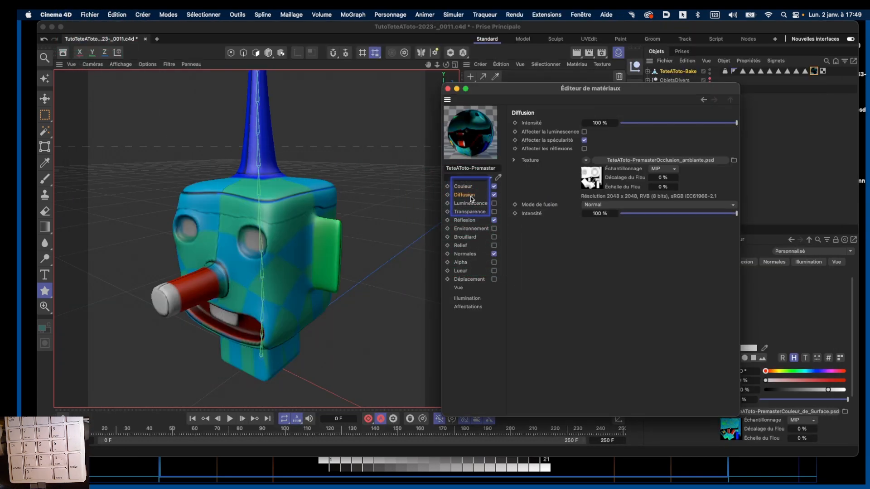
click(590, 183)
click(604, 128)
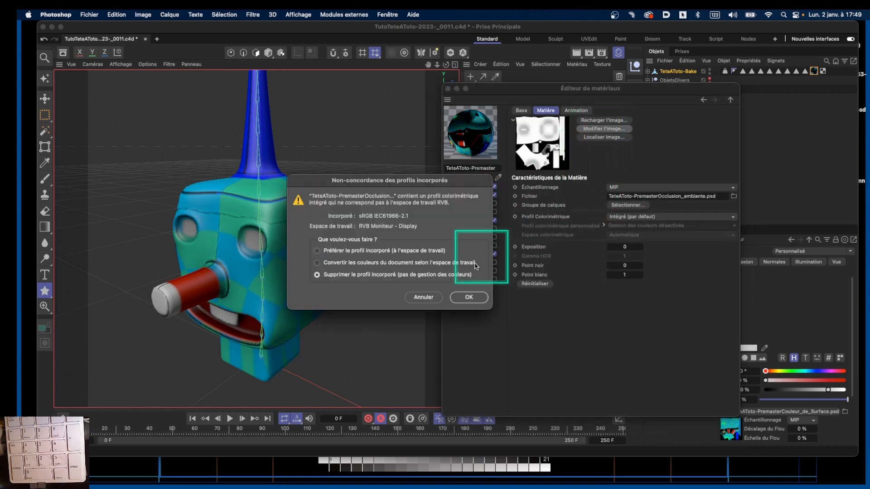
click(469, 298)
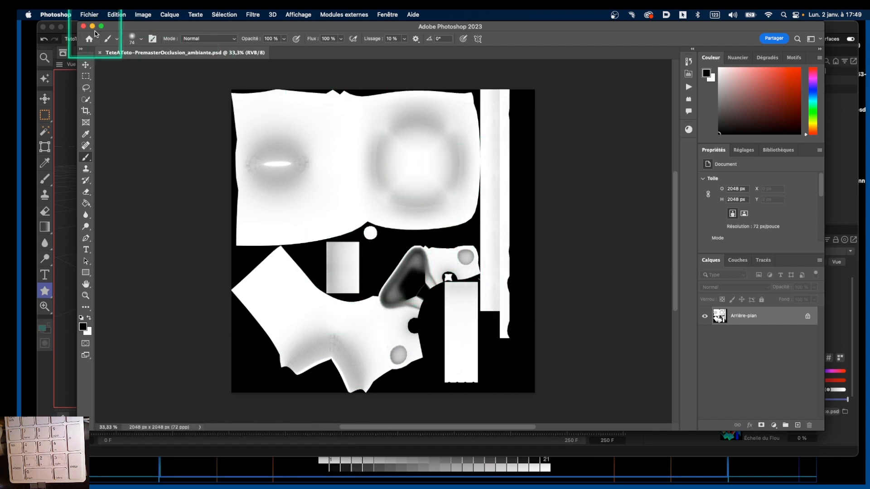
drag(84, 28, 83, 28)
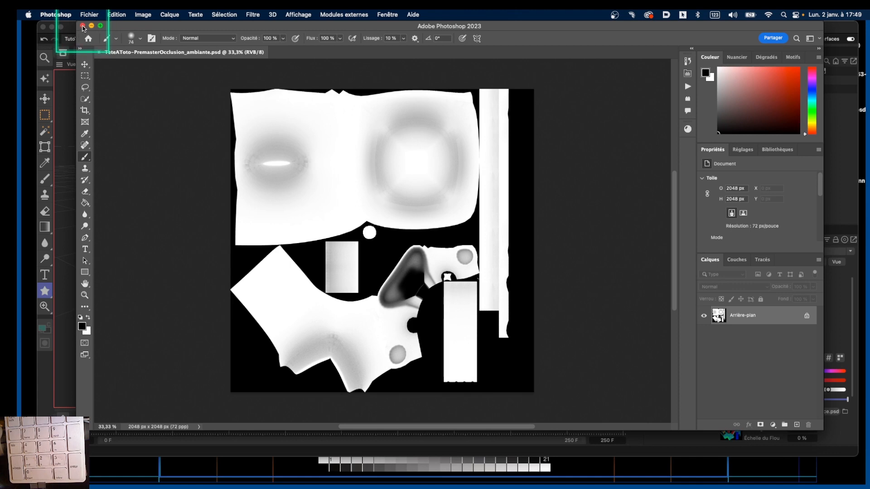
click(83, 26)
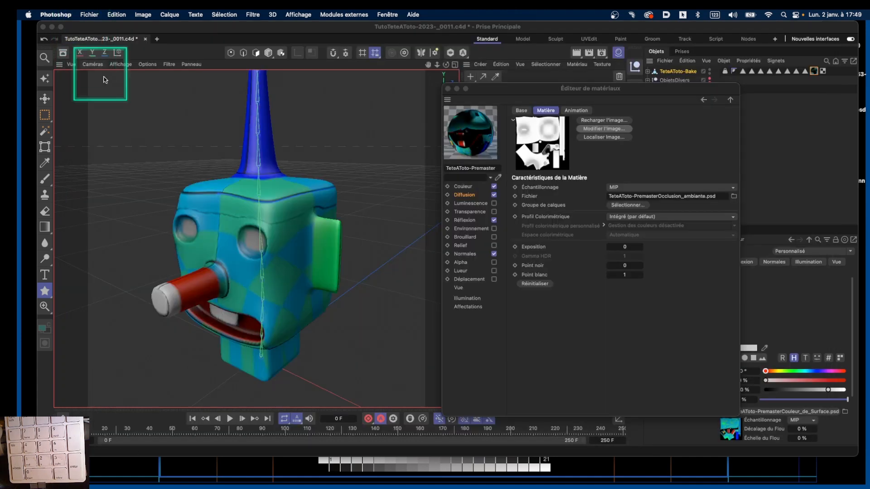
Step: Open the Normales channel's texture TeteAToto-PremasterNormal.psd in Photoshop, discarding its embedded profile, examine it and close it
click(466, 195)
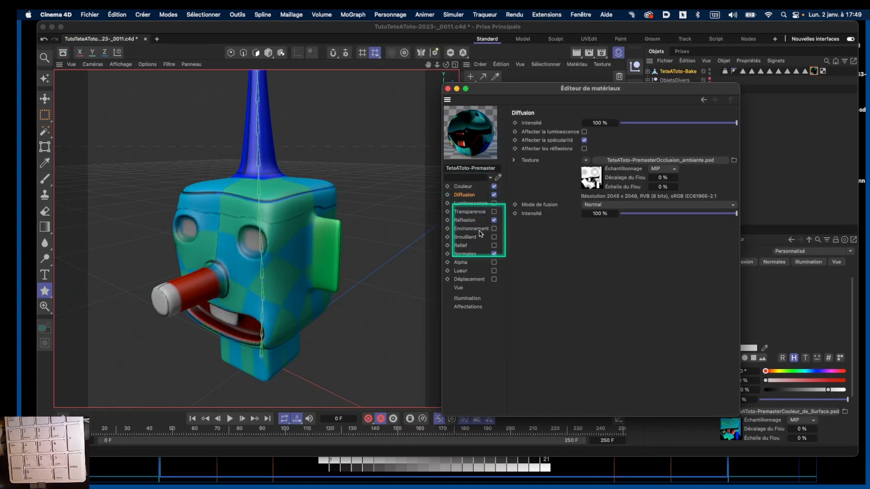
click(468, 257)
click(590, 199)
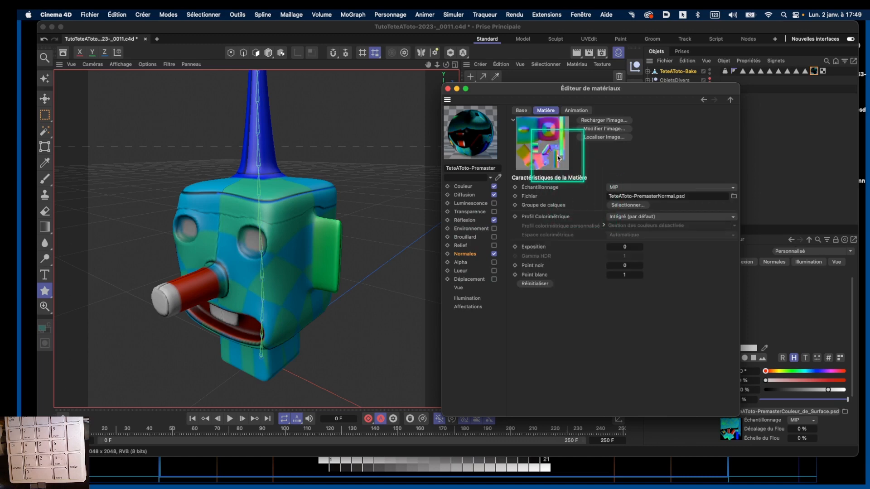
click(597, 130)
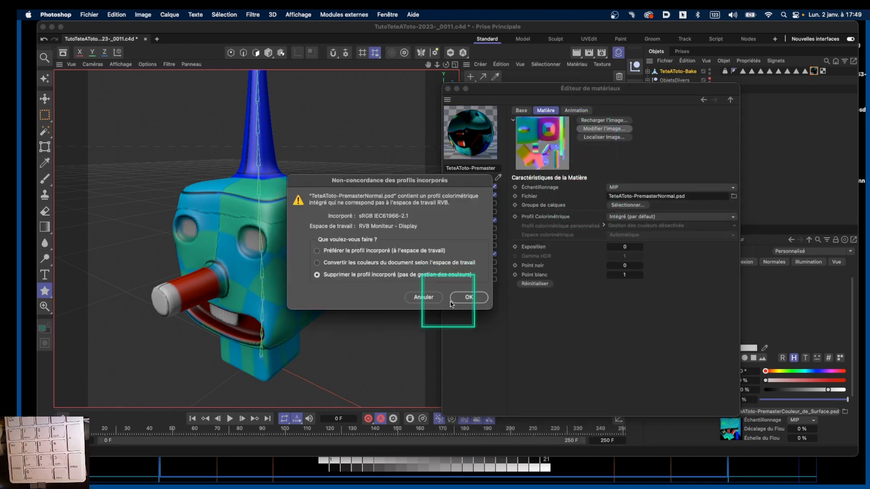
click(467, 298)
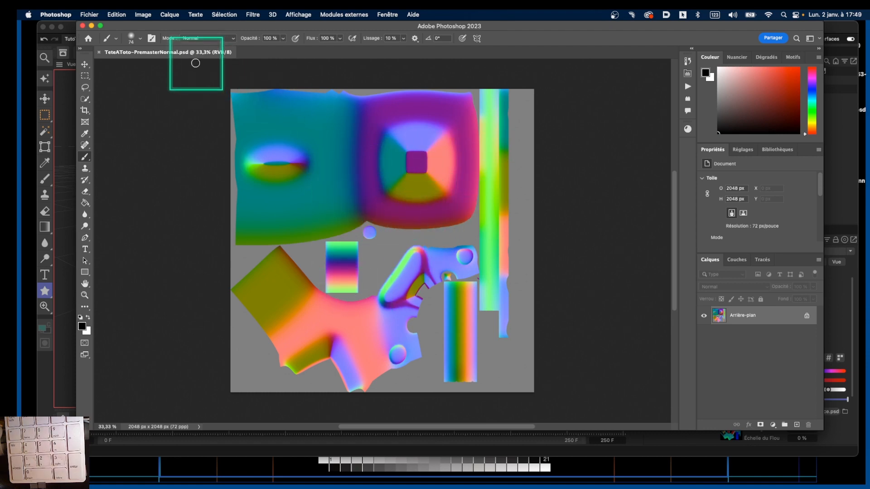
click(82, 27)
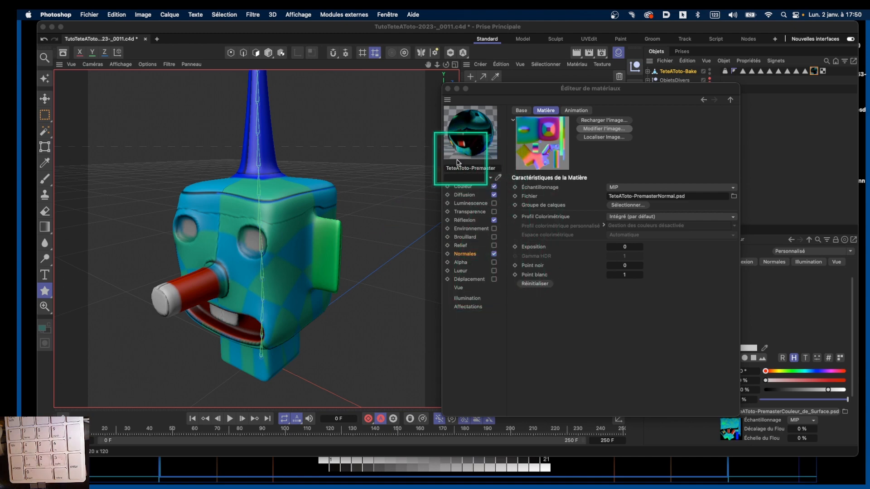
Step: Examine the material's Luminescence and Relief channels and move the material editor aside to uncover the viewport
click(474, 205)
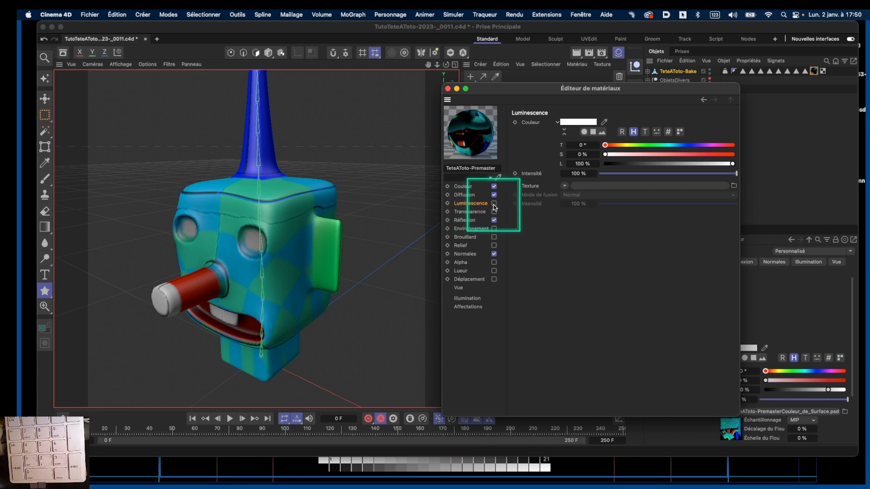
click(464, 246)
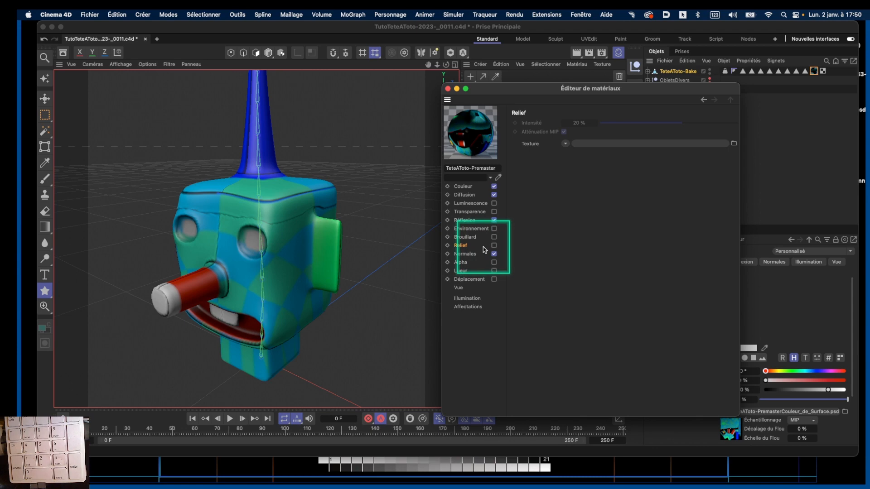
drag(533, 89, 556, 82)
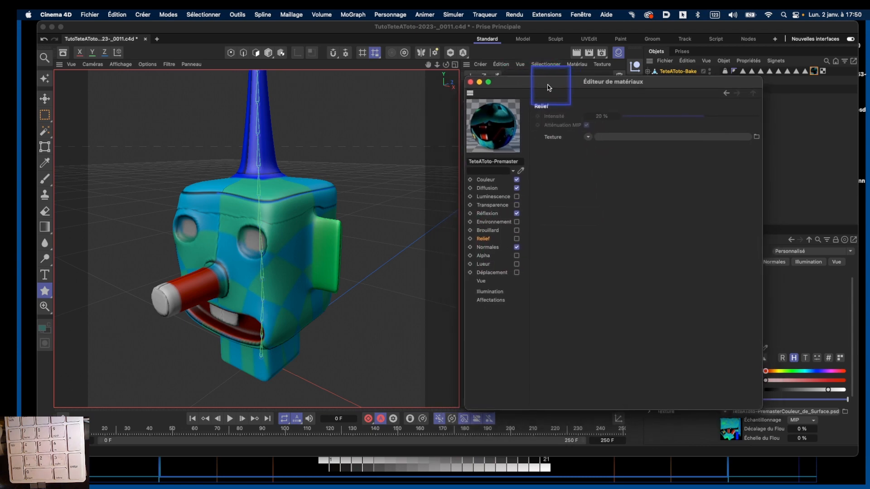
Step: Reopen the TeteAToto-Premaster material in the material editor and enable its Luminescence channel
click(494, 197)
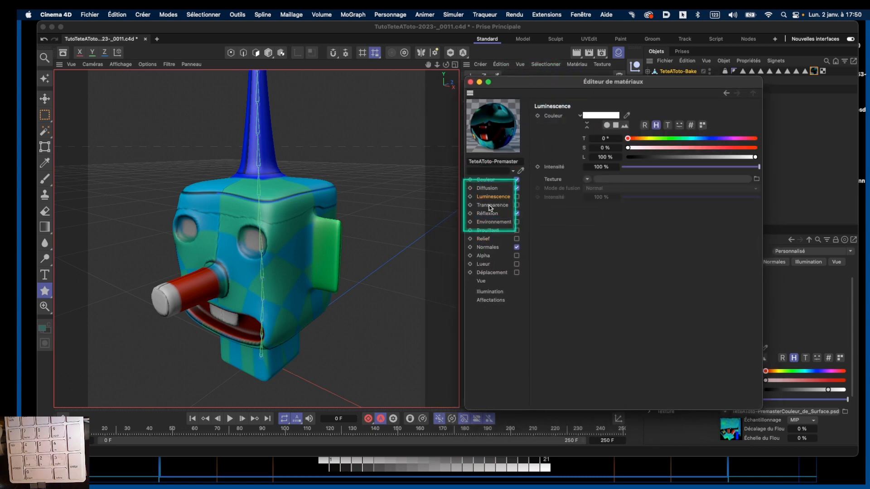
click(470, 82)
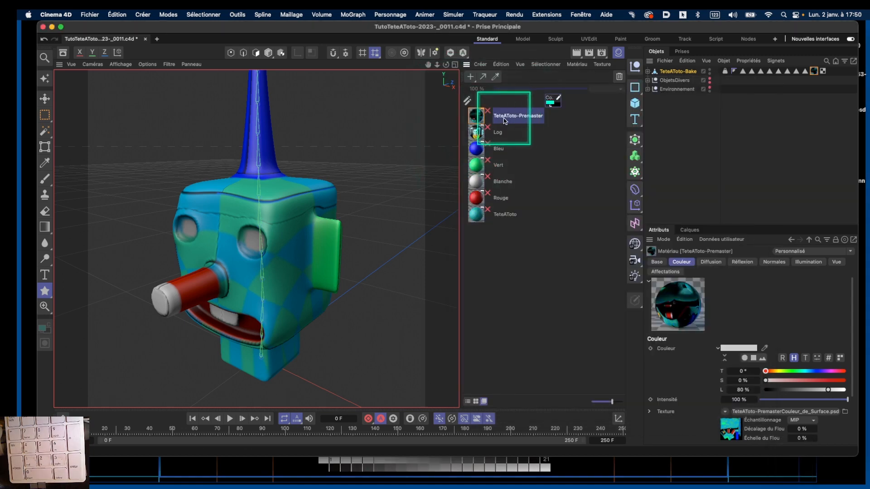
double_click(478, 119)
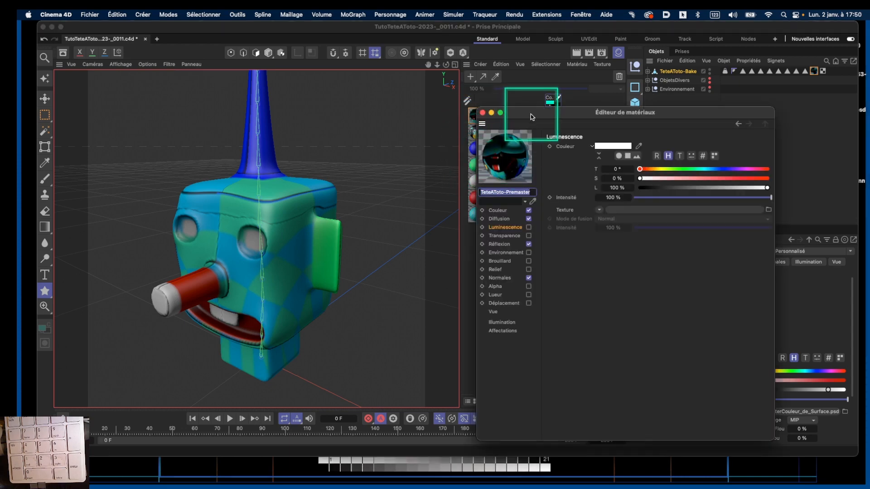
drag(531, 116, 479, 102)
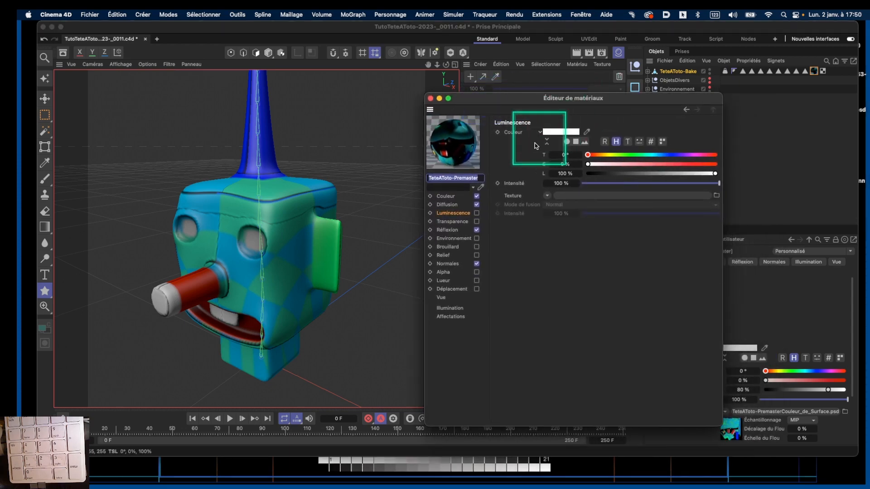
click(459, 213)
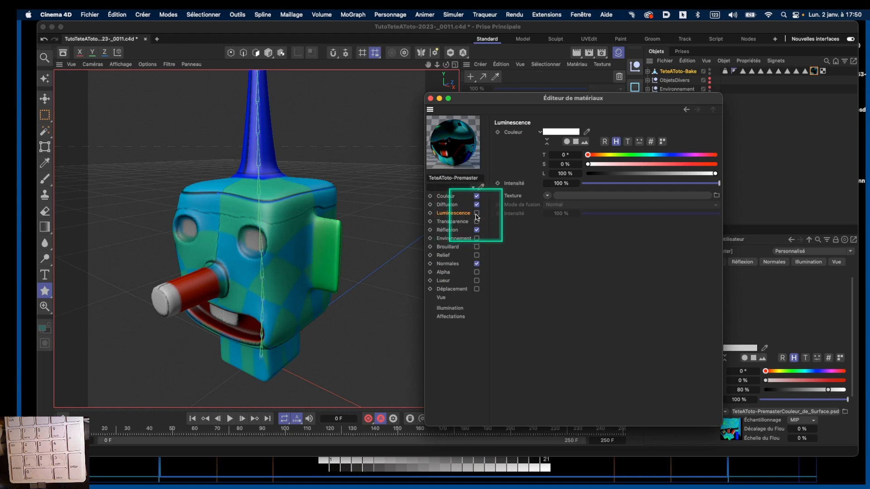
click(477, 213)
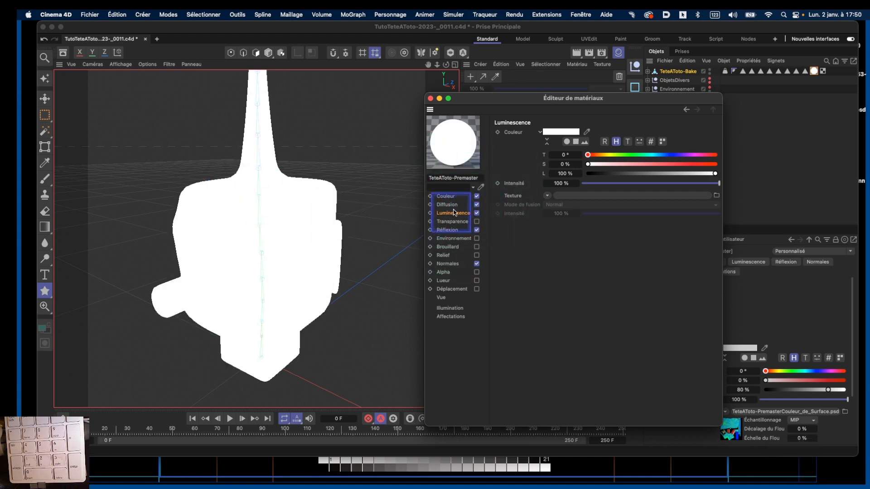
Step: Examine the new-texture settings for the Luminescence channel without creating the texture, and compare their size with the Couleur texture's resolution
click(547, 196)
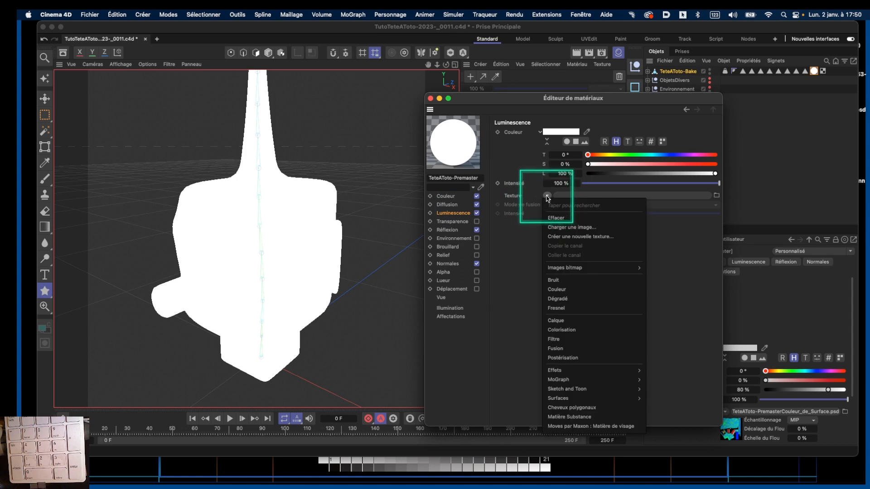
click(580, 237)
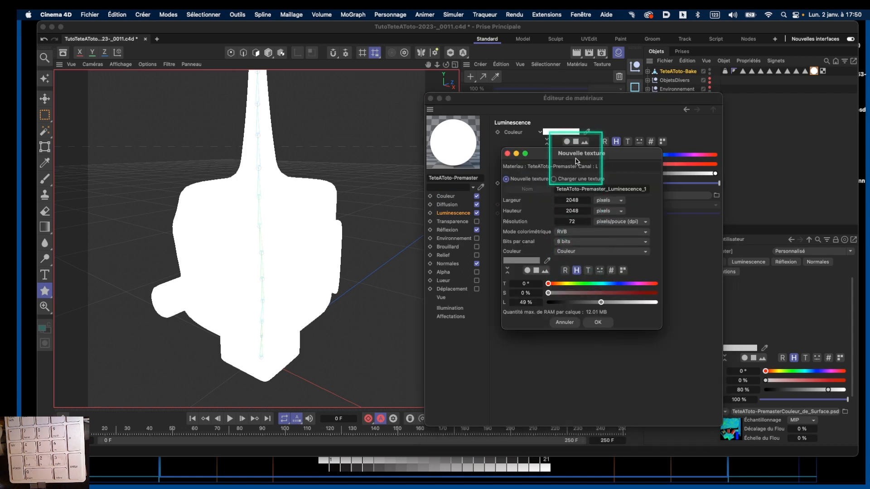
drag(573, 154, 528, 173)
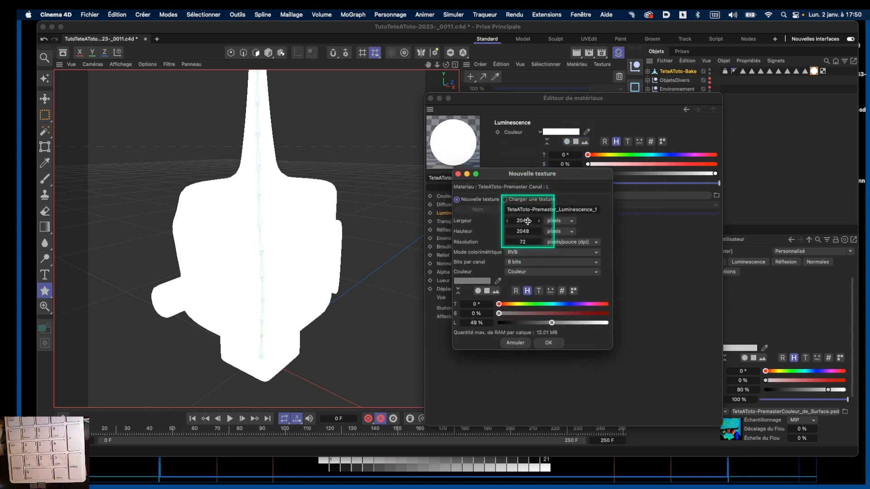
click(458, 174)
click(446, 197)
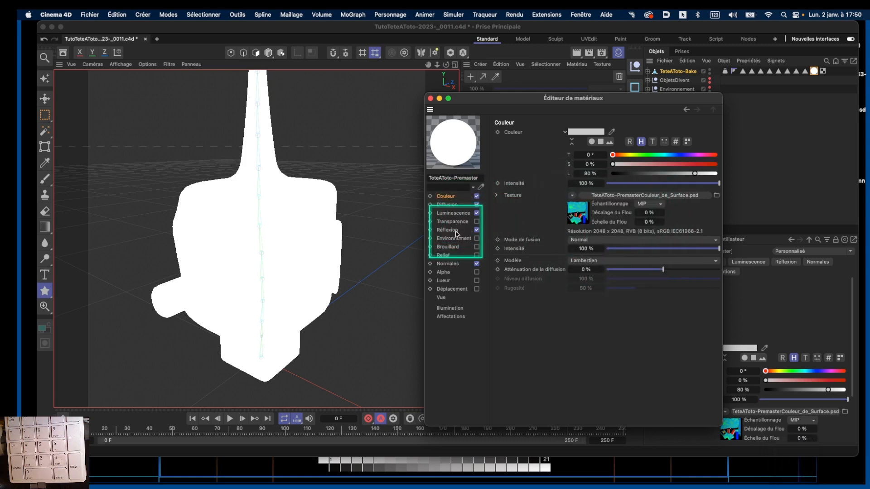
click(454, 213)
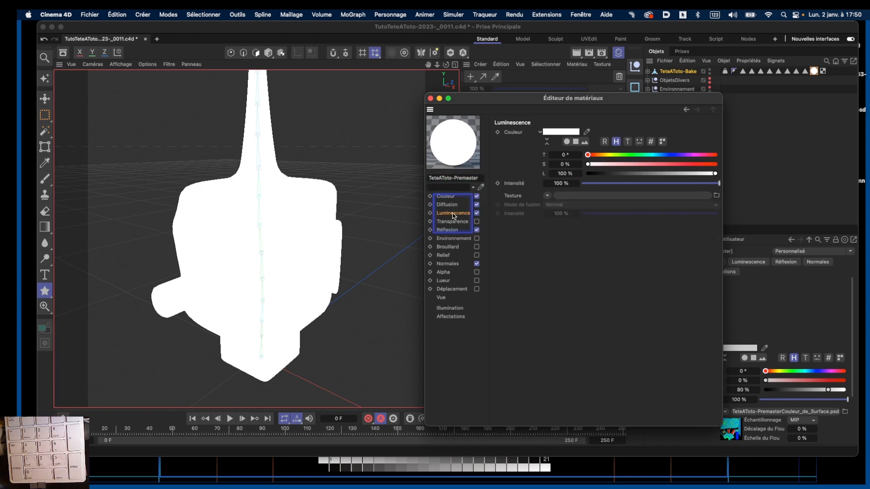
click(547, 196)
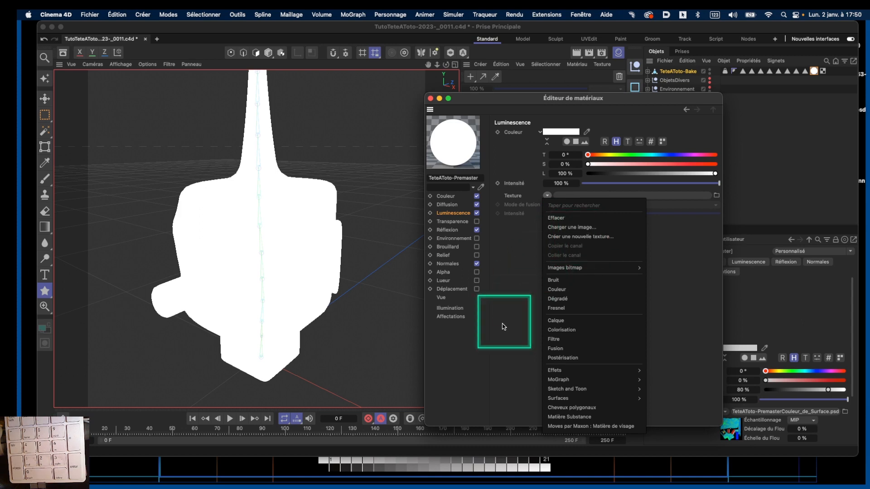
click(490, 356)
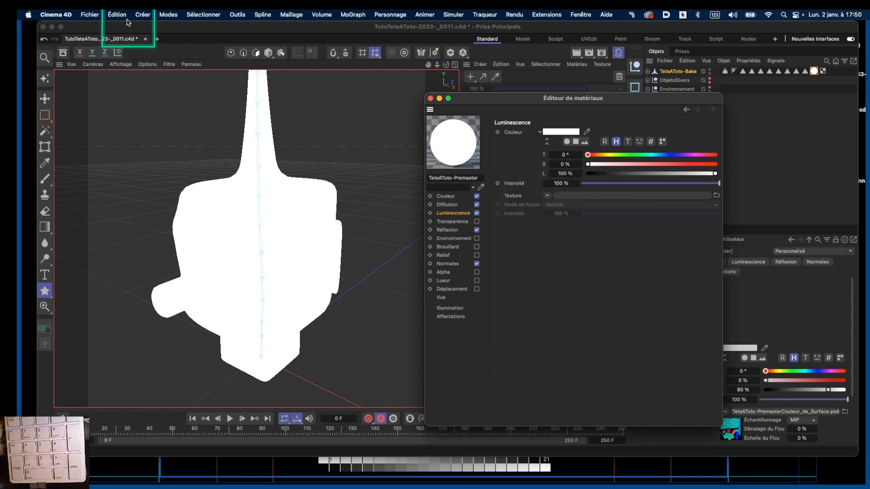
Step: Examine the BodyPaint 3D preferences, including the default texture format, and close the preferences without changes
click(56, 14)
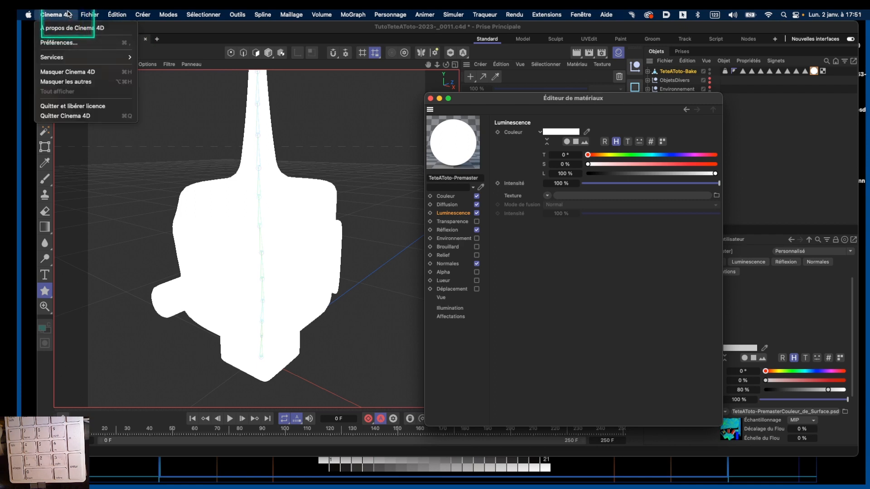
click(64, 43)
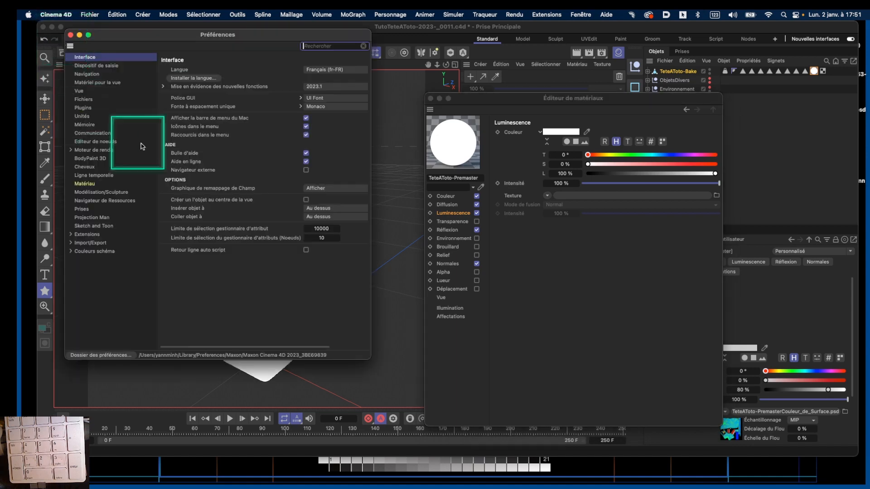
drag(180, 34, 196, 27)
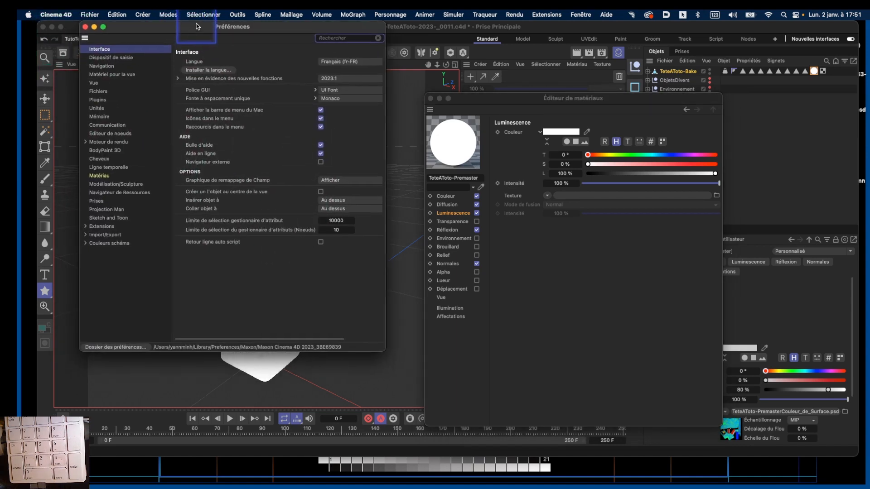
key(ctrl)
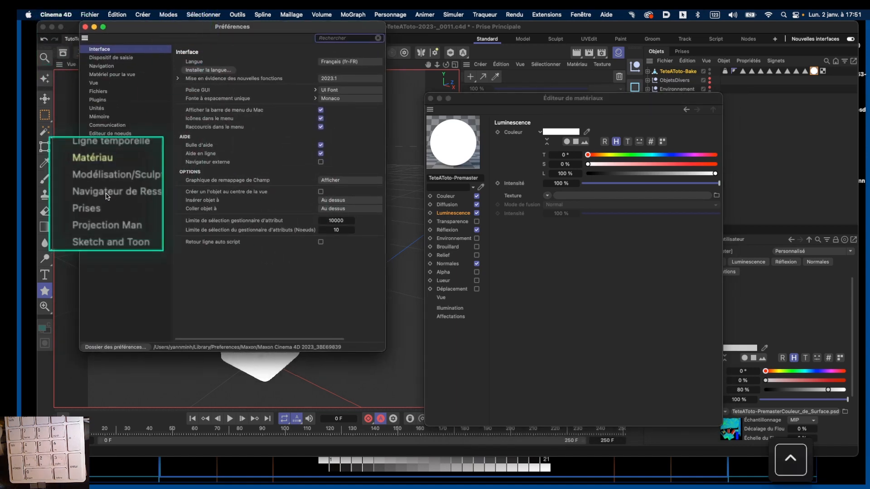
click(111, 154)
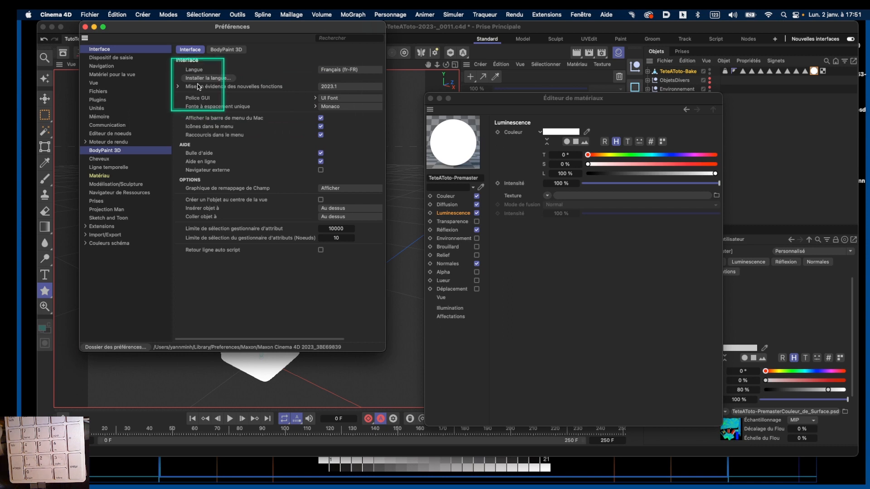
click(225, 50)
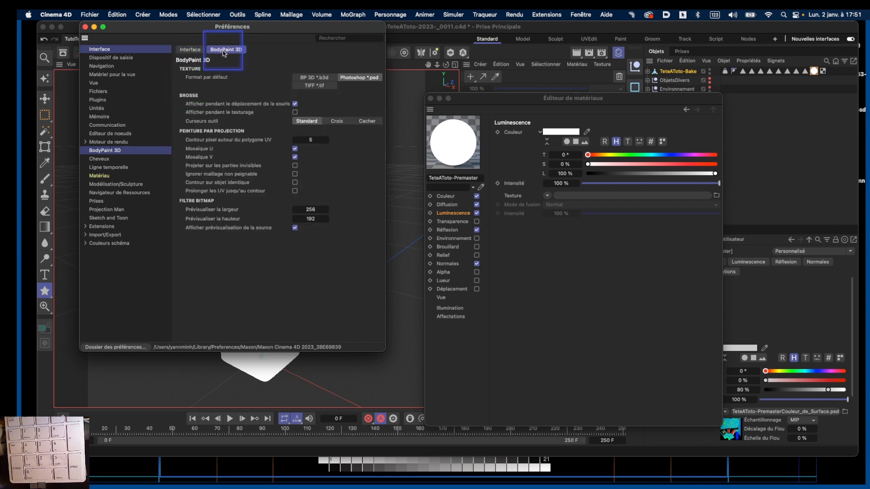
click(196, 50)
click(226, 50)
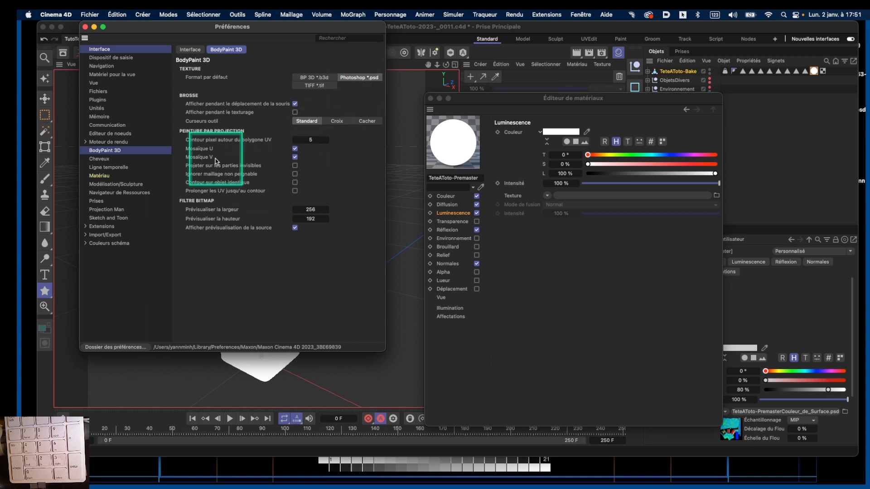
key(ctrl)
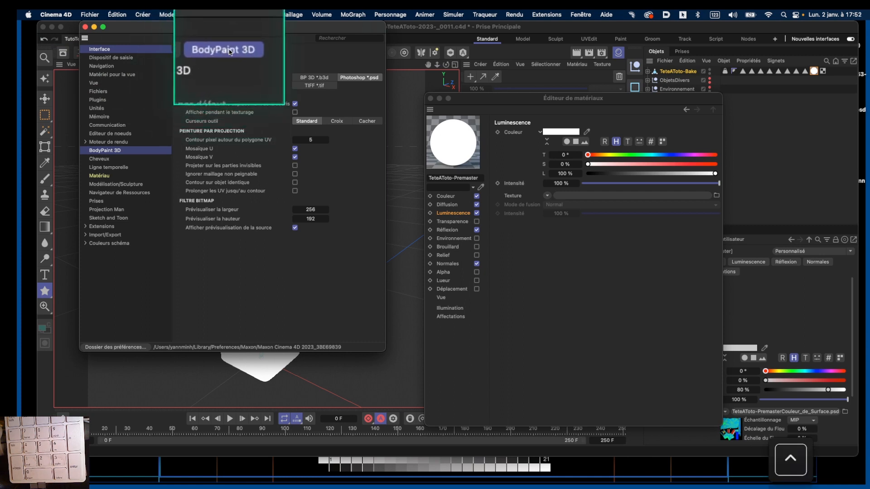
ctrl+click(229, 52)
click(229, 52)
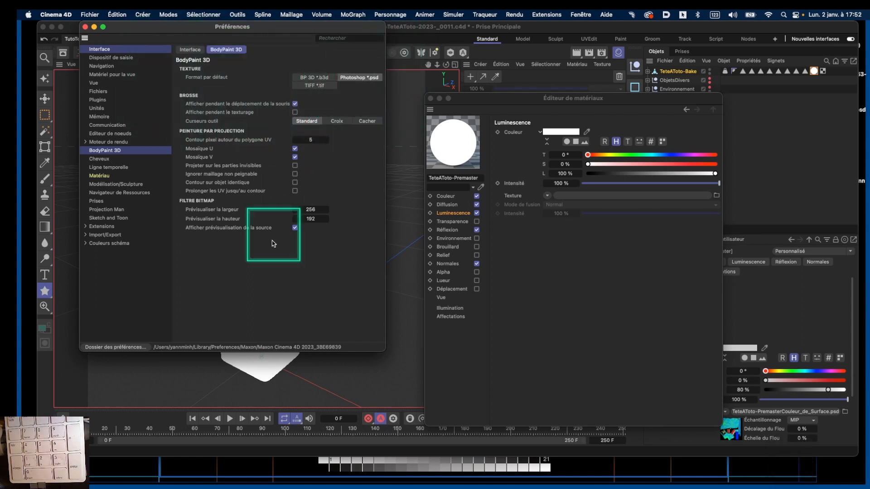
click(84, 27)
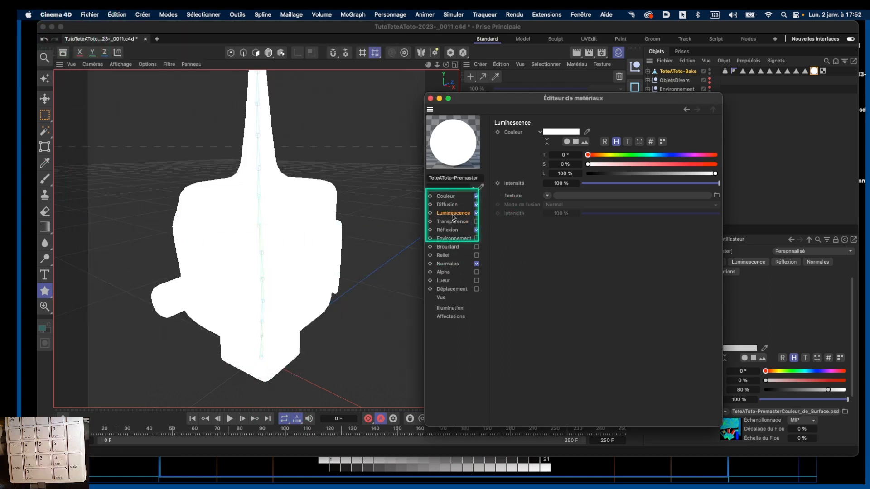
Step: Create the black 2048 × 2048 pixel, 8-bit RVB texture TeteAToto-Premaster_Luminescence_1 in the Luminescence channel and open its properties
click(547, 197)
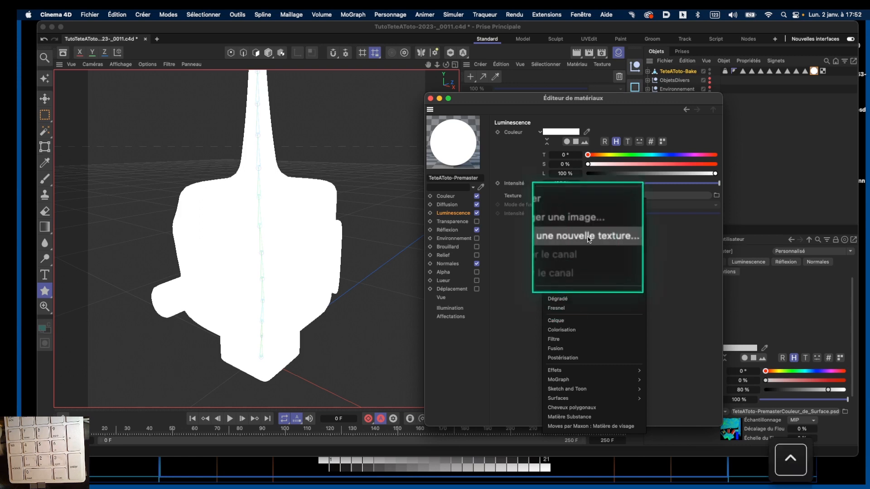
click(522, 226)
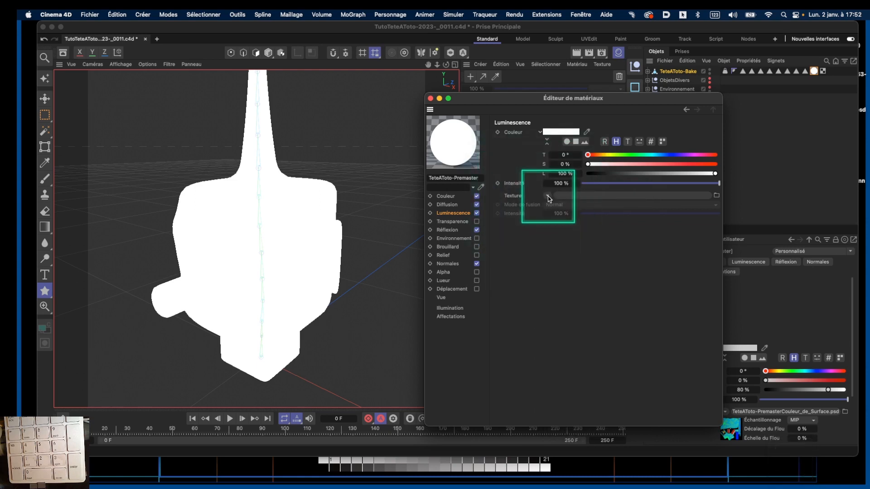
click(549, 198)
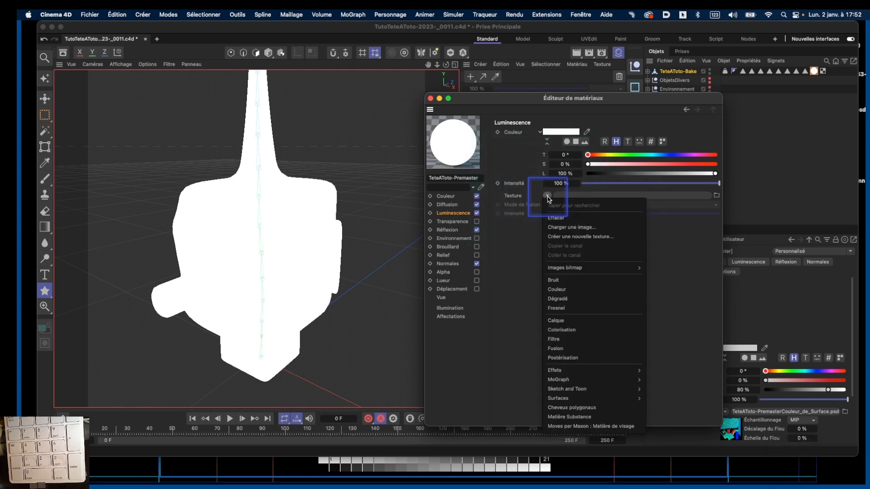
click(575, 238)
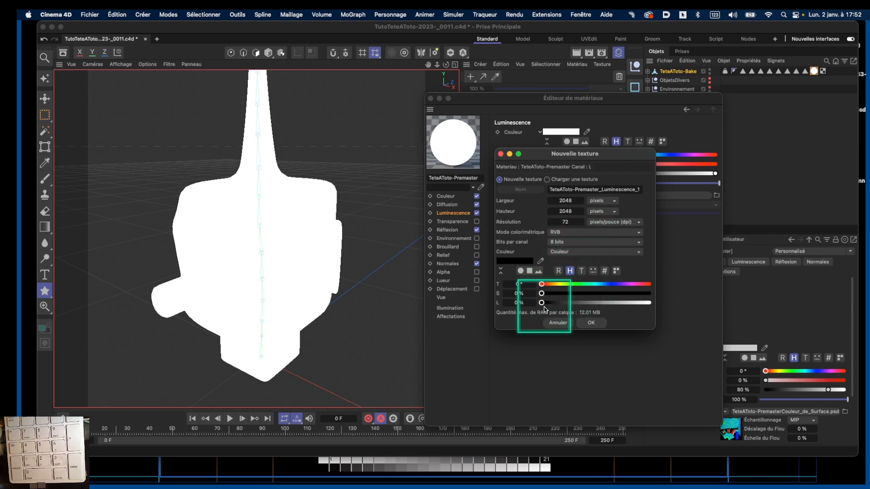
click(591, 322)
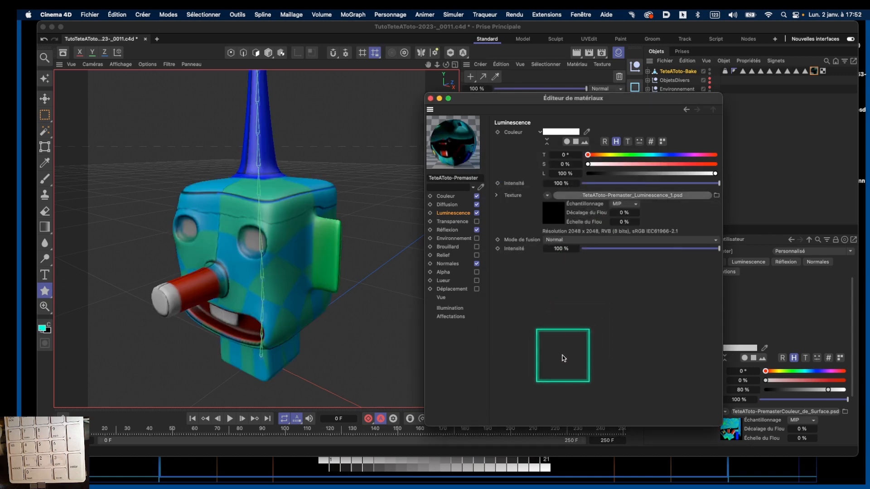
click(552, 216)
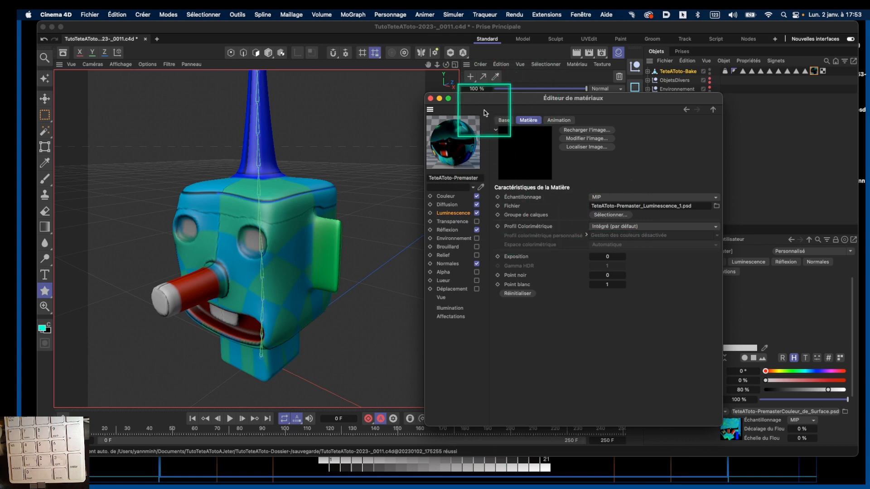
Step: Move the material editor aside to uncover the material list and enable the material's Relief channel
drag(483, 99, 573, 80)
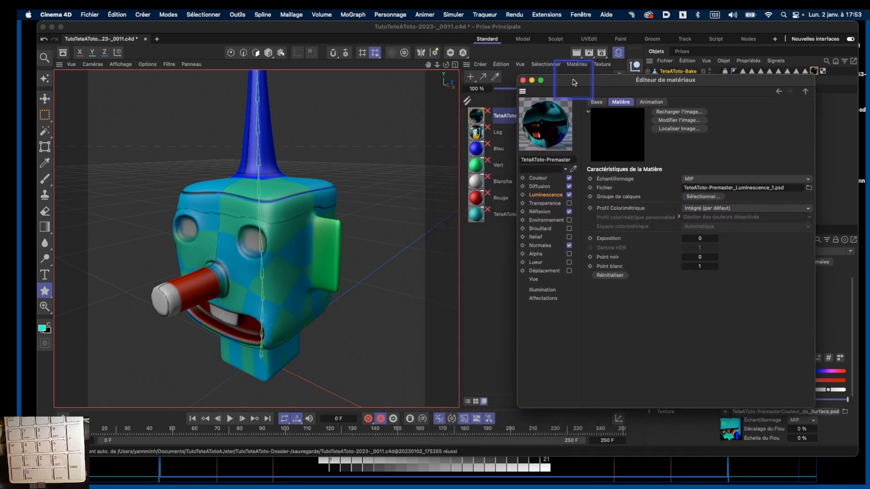
click(423, 64)
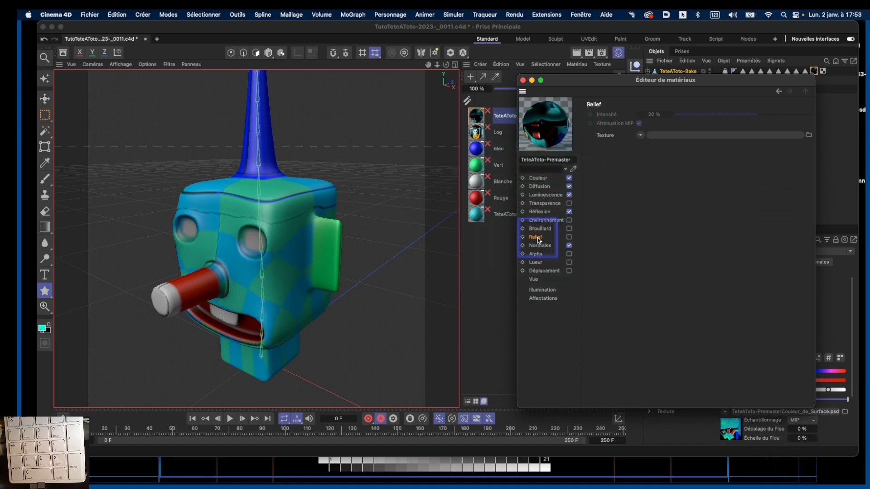
click(569, 237)
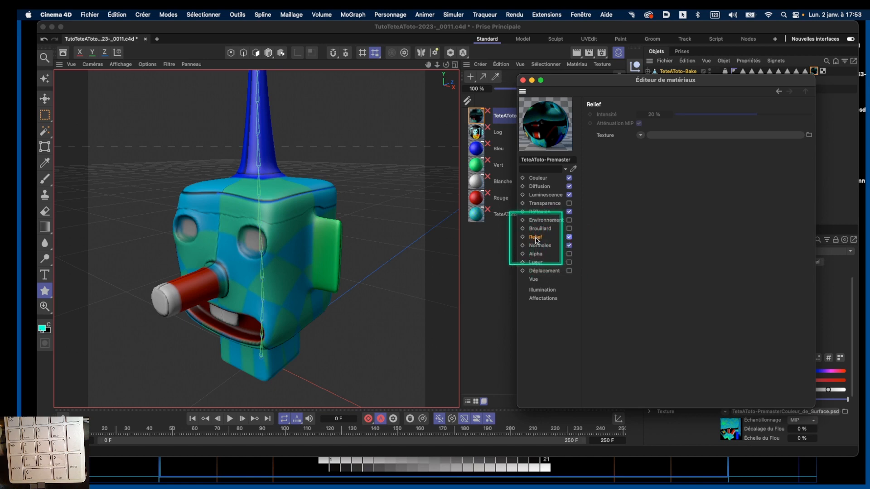
Step: Examine the default colour mode and bit depth offered for a new Relief channel texture and cancel its creation
click(640, 135)
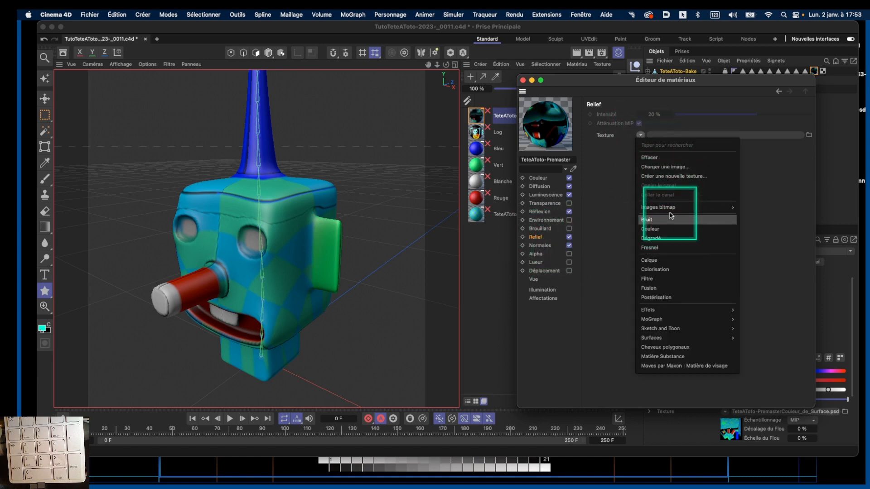
click(659, 176)
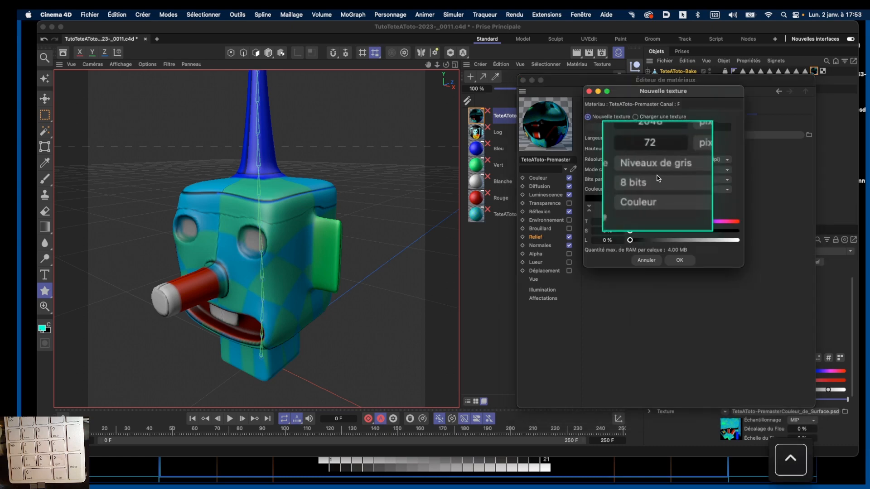
click(589, 91)
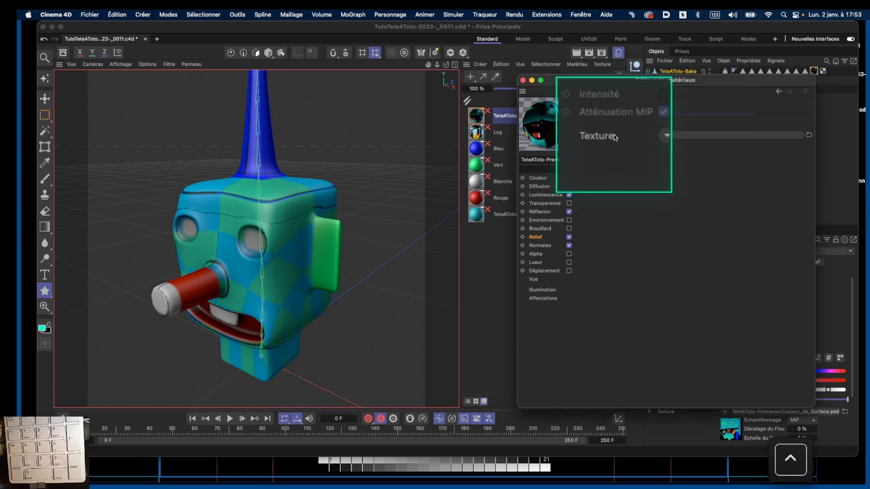
Step: Create a 2048 × 2048 pixel, 8-bit texture in the Relief channel, with colour mode RVB and a grey fill of 47% lightness
click(641, 135)
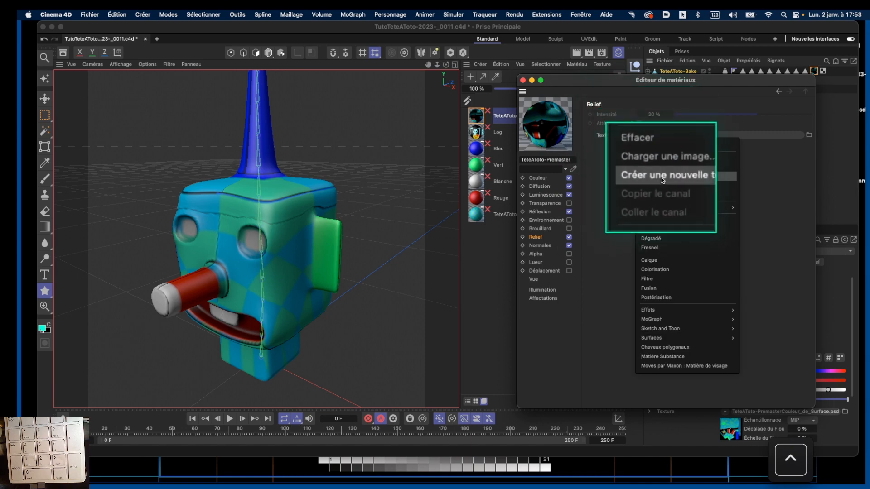
click(692, 176)
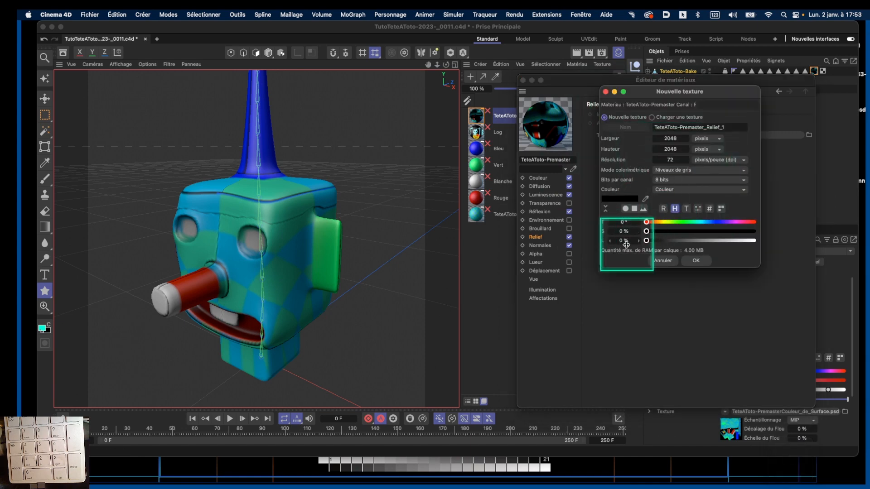
drag(679, 91, 567, 163)
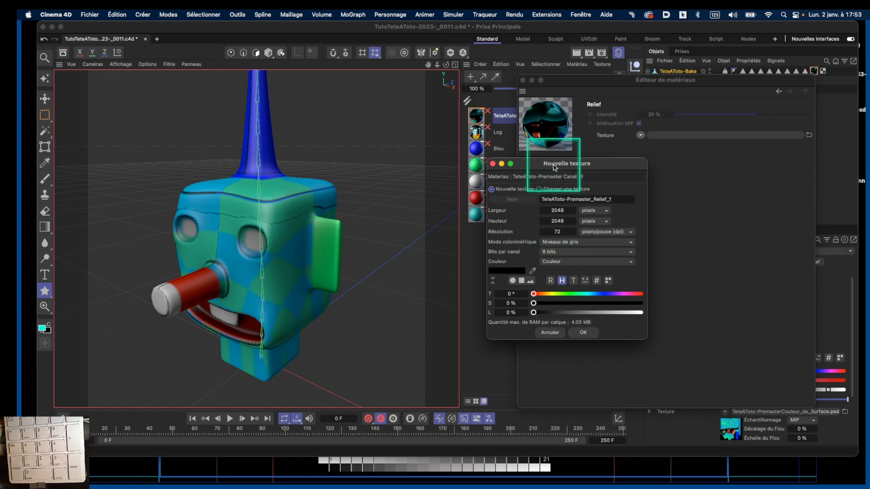
drag(540, 163, 583, 176)
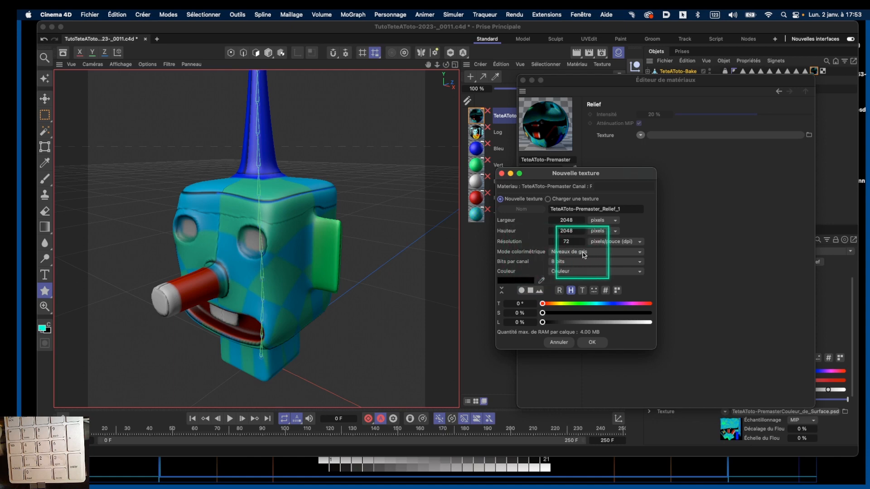
click(598, 253)
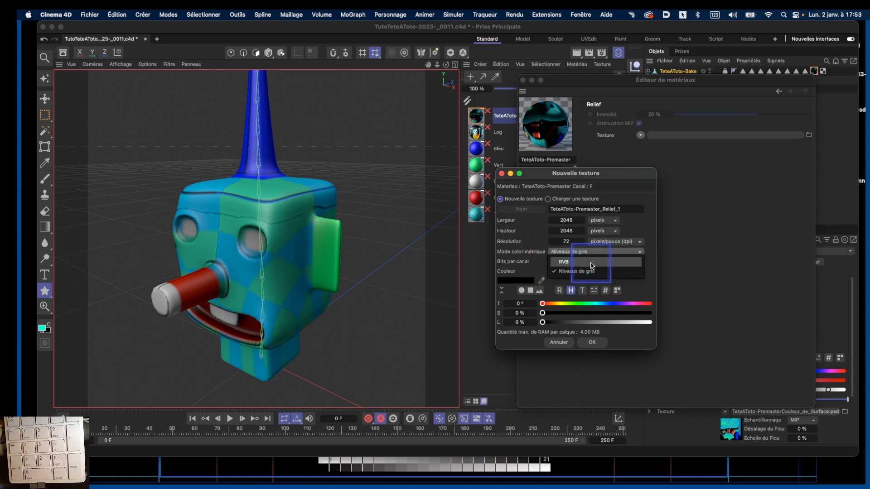
click(564, 262)
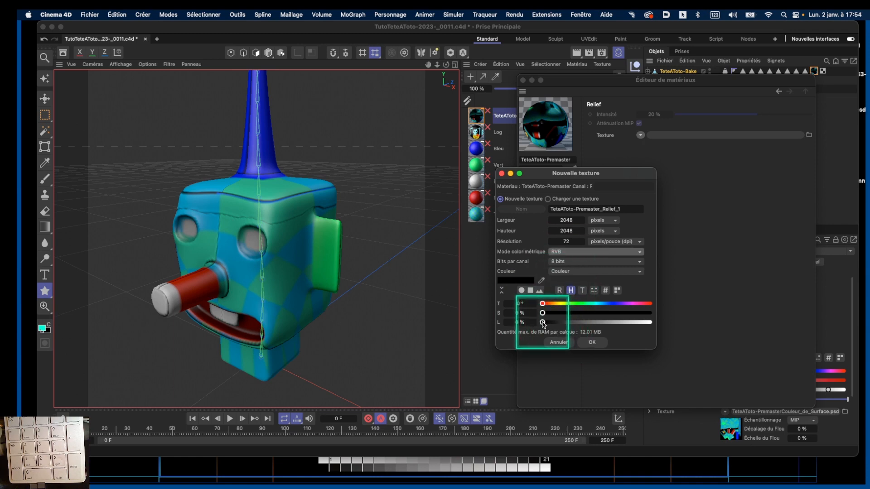
drag(542, 323, 595, 323)
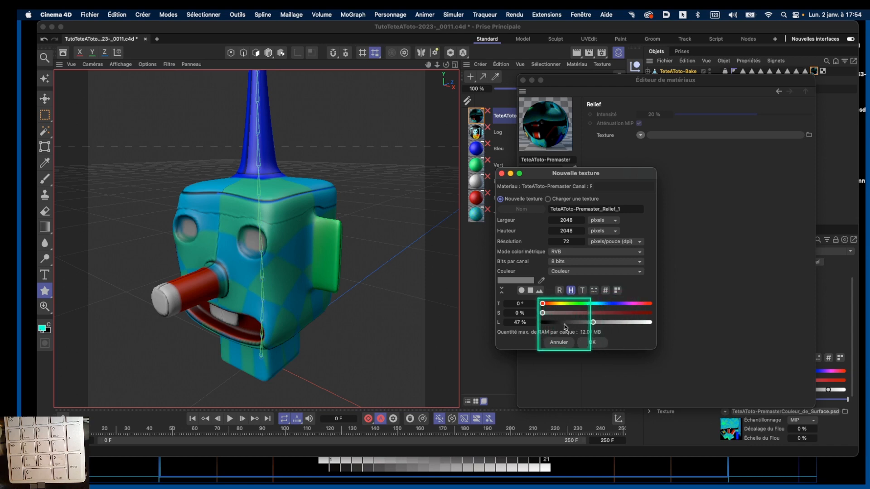
click(594, 342)
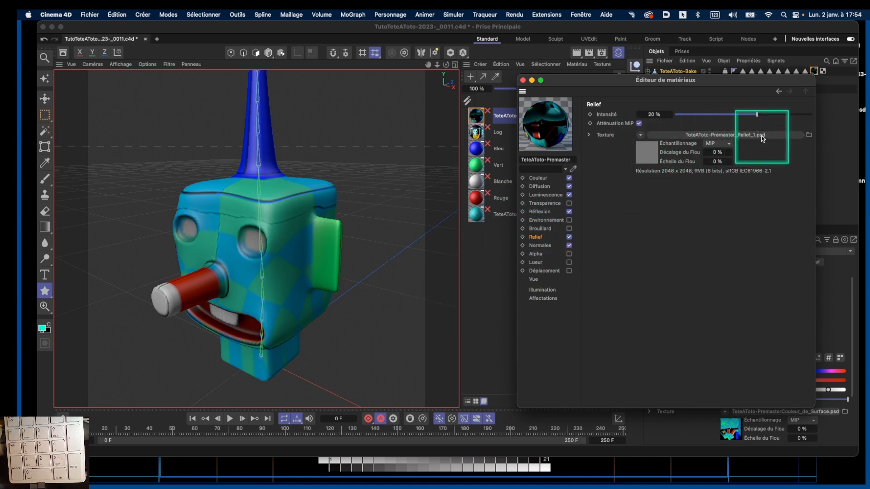
Step: Check the Luminescence channel's texture in the material editor, close the editor and save the project
click(546, 195)
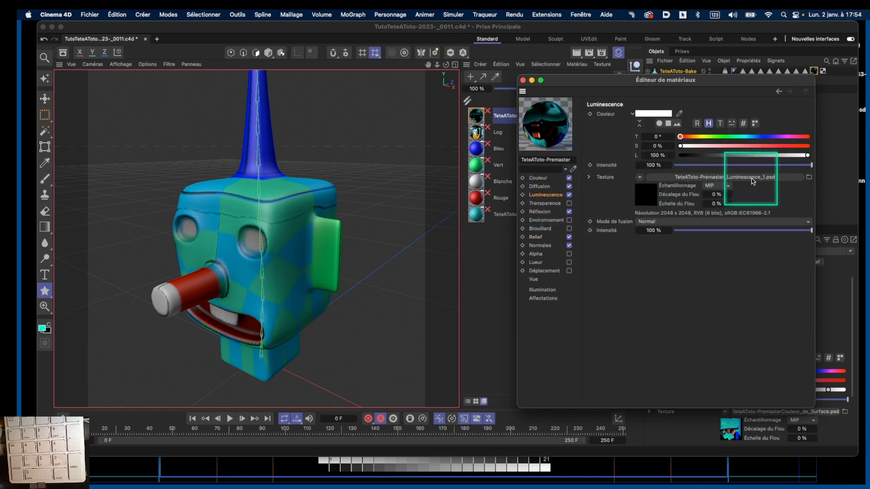
click(524, 82)
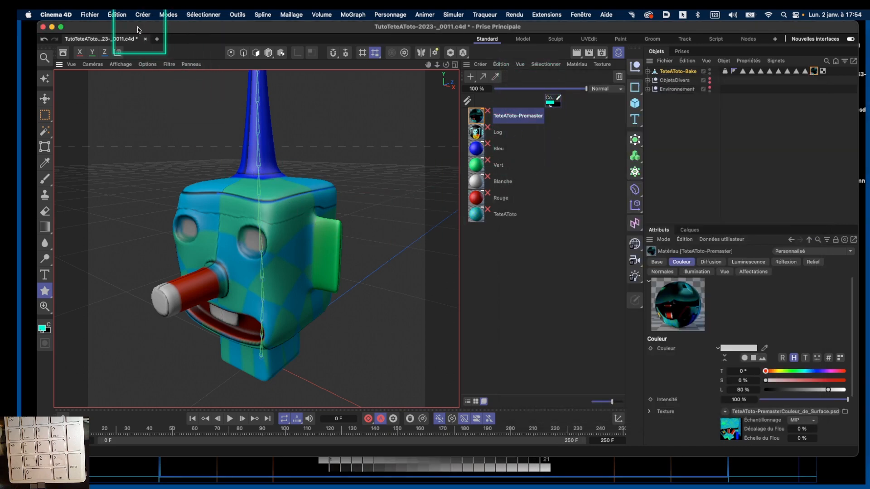
click(90, 14)
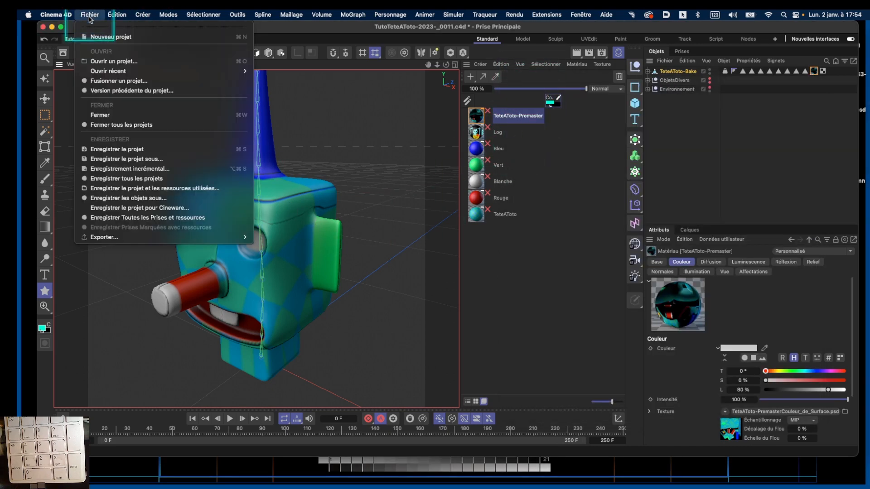
click(115, 150)
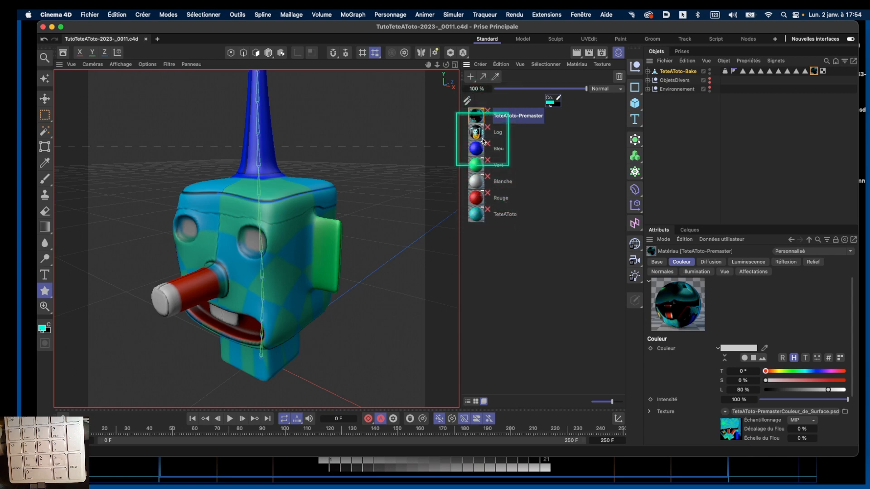
Step: Activate the TeteAToto-Premaster material for painting to load its channel textures, and widen the material manager
double_click(476, 117)
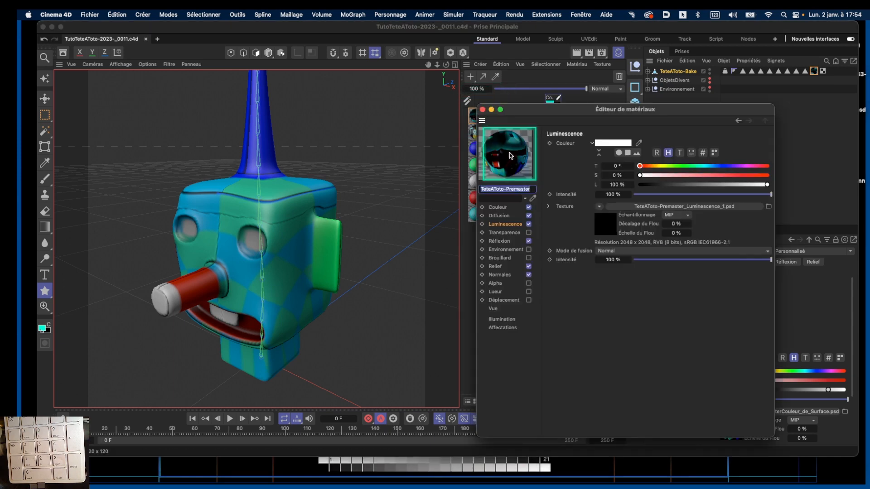
mouse_move(511, 155)
mouse_down()
mouse_move(521, 314)
mouse_move(503, 159)
mouse_up()
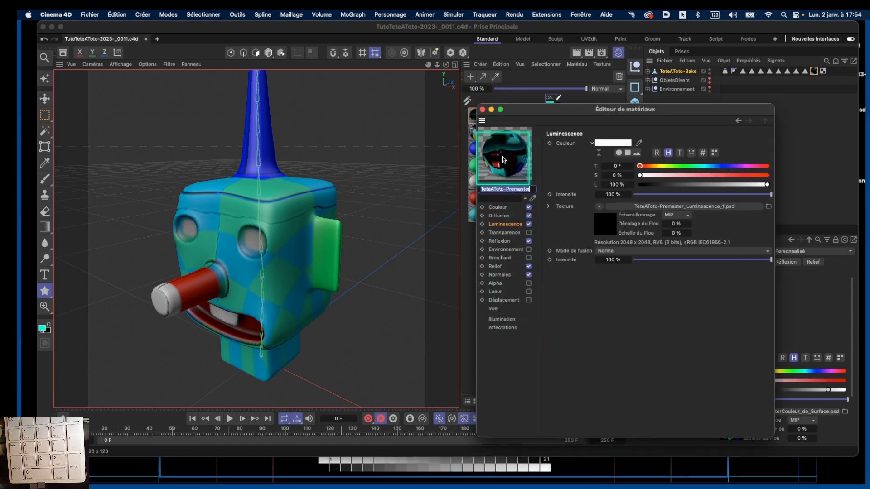
click(483, 111)
click(488, 113)
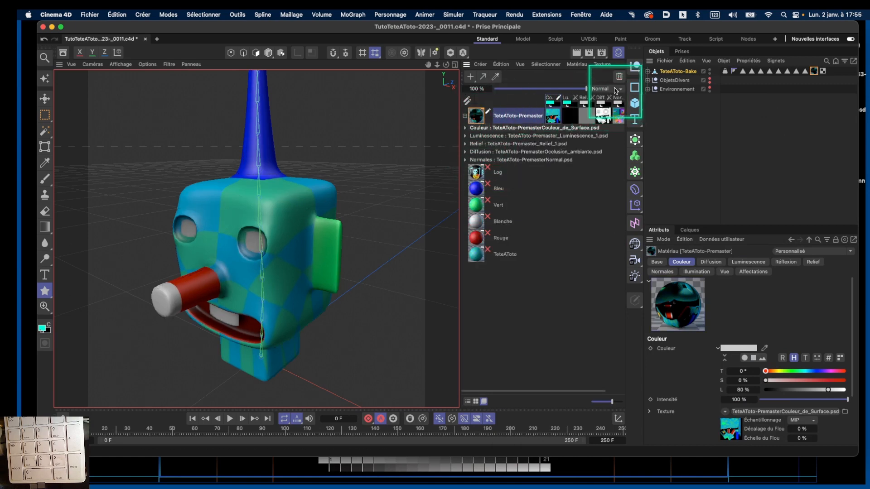
drag(471, 147, 447, 147)
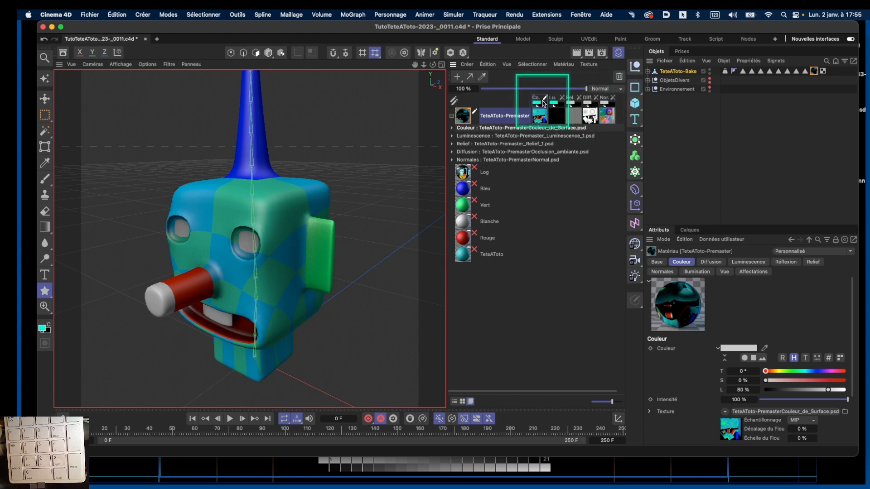
Step: Add a new layer above Calque 1 in the Couleur texture and collapse its layer list
click(452, 128)
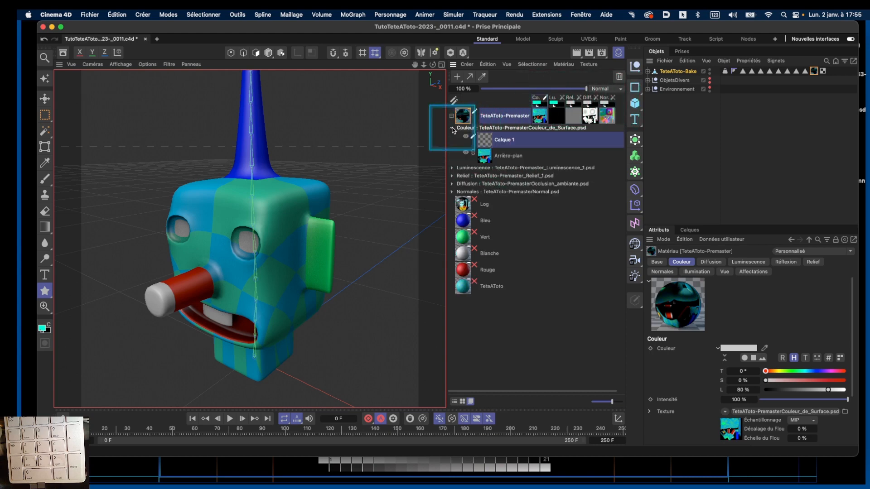
click(451, 129)
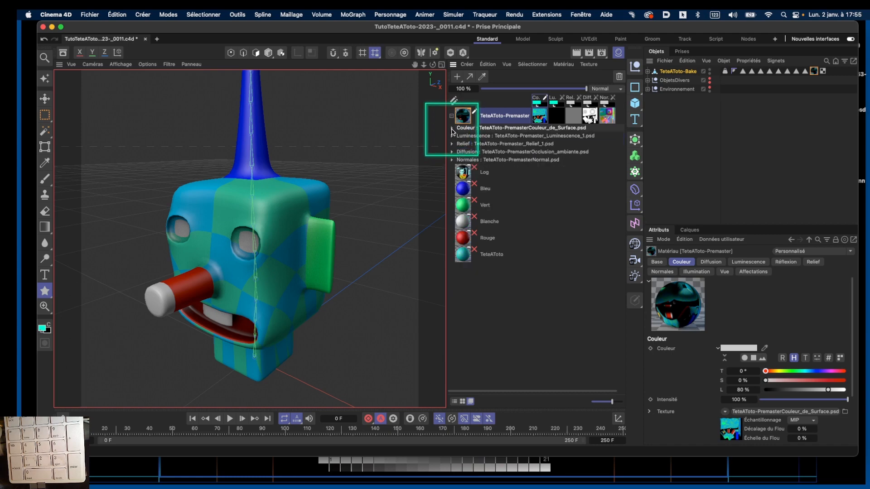
click(451, 128)
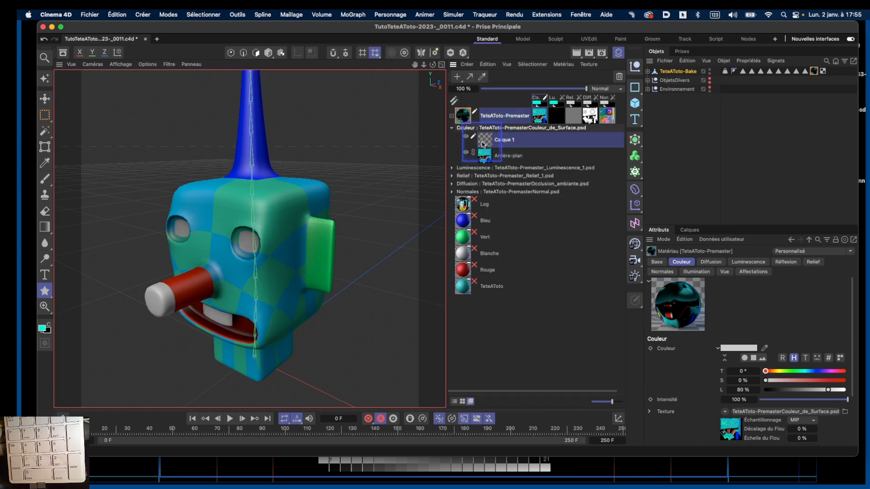
click(486, 159)
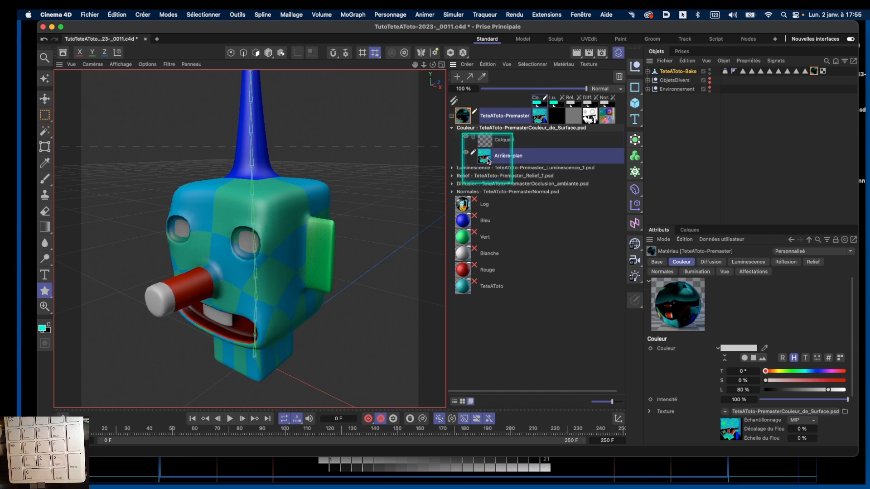
click(487, 143)
right_click(486, 142)
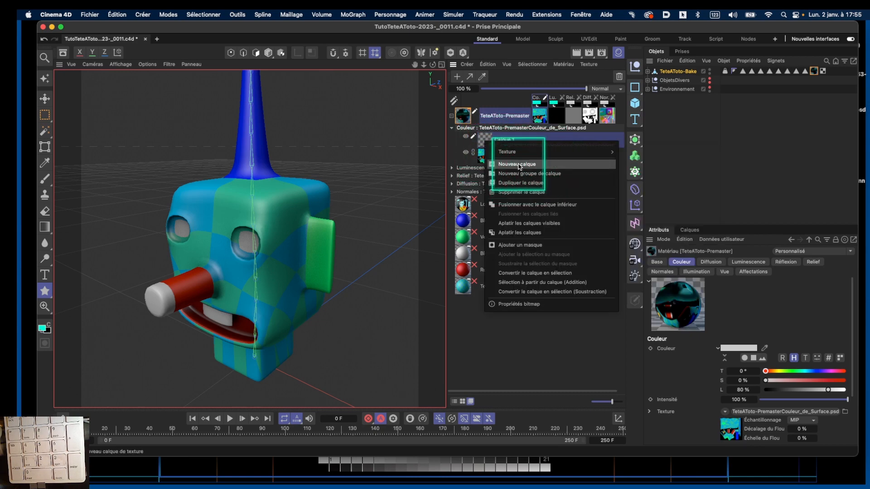
click(520, 166)
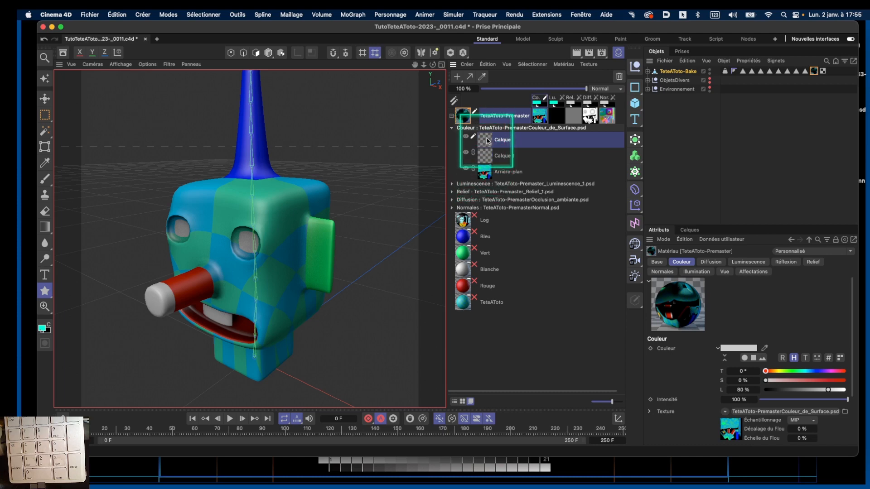
click(452, 128)
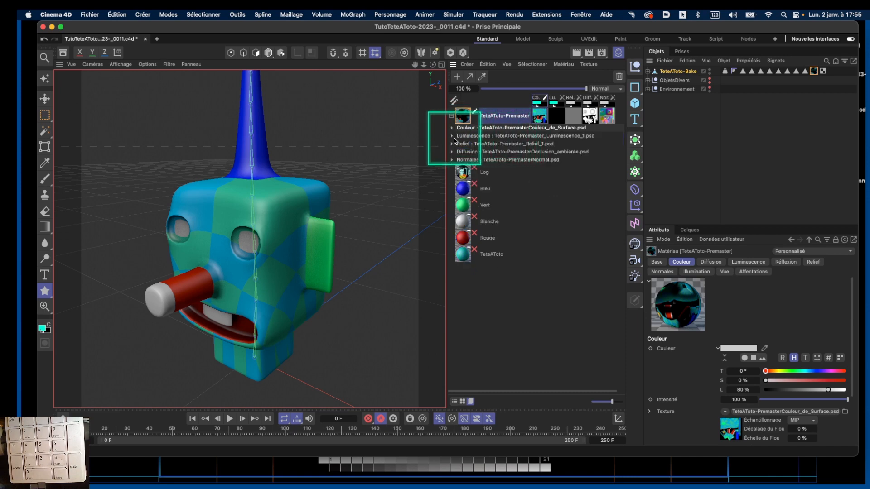
Step: Add a new layer above Arrière-plan in the Luminescence texture
click(452, 136)
click(490, 149)
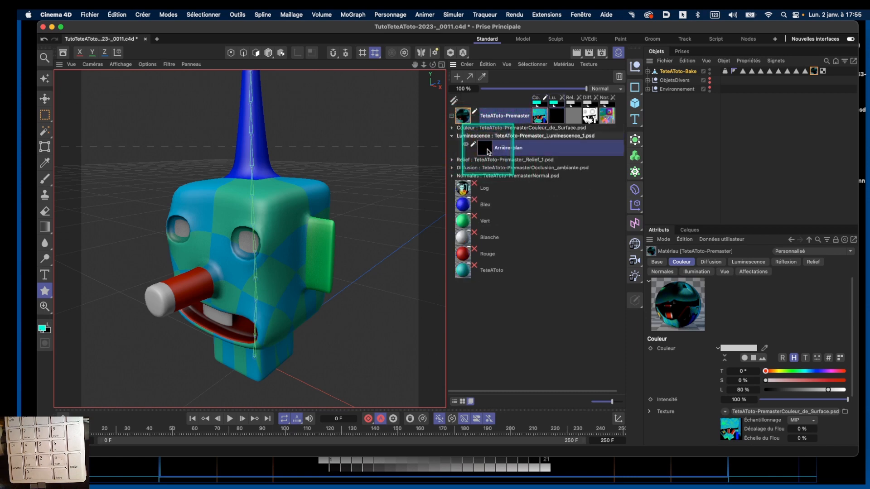
right_click(490, 150)
click(503, 170)
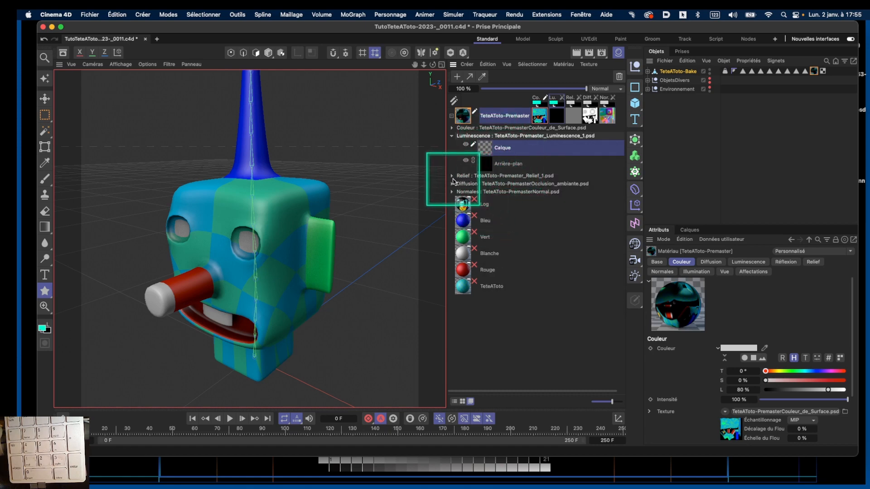
Step: Add a new layer above Arrière-plan in the Relief texture and collapse the Luminescence and Relief layer lists
click(453, 176)
click(488, 190)
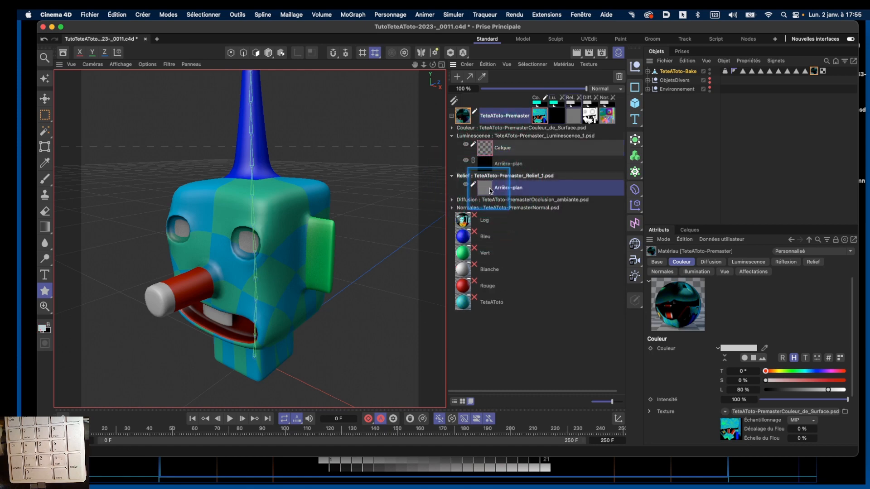
right_click(487, 192)
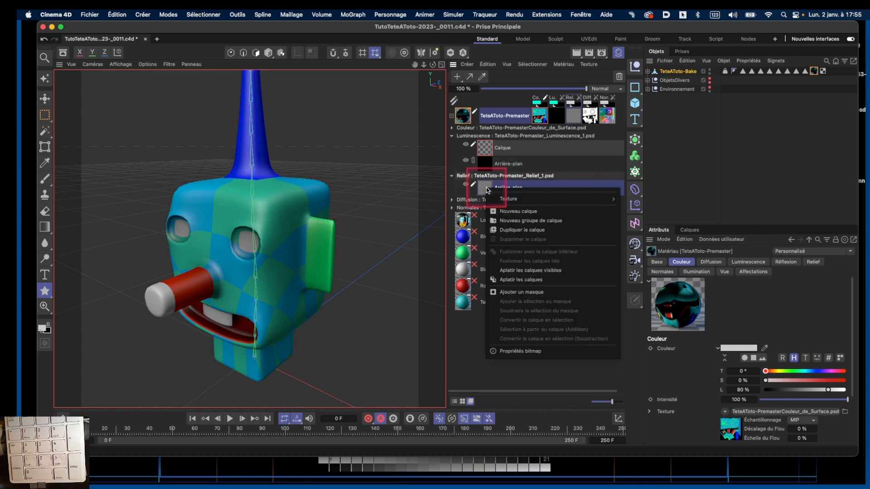
click(515, 214)
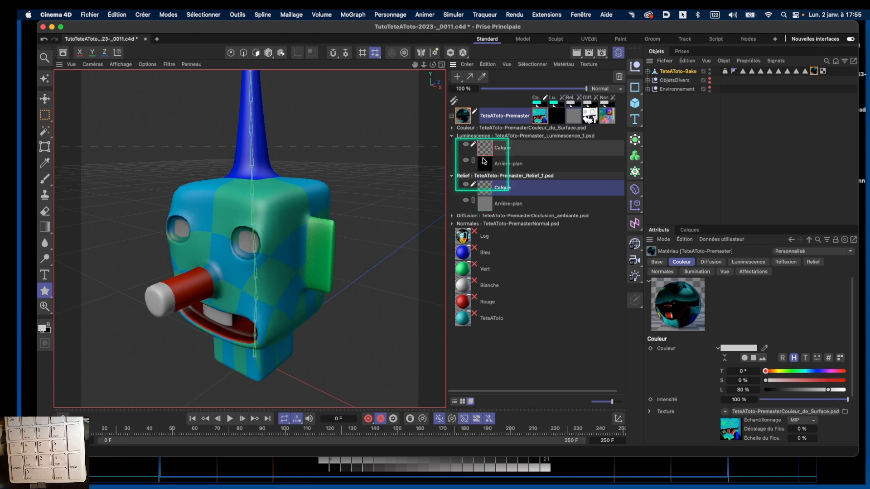
click(452, 136)
click(452, 144)
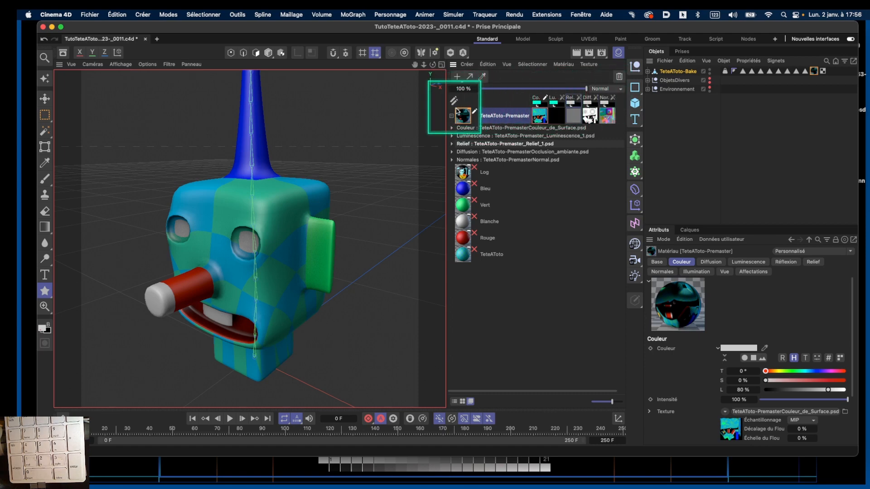
key(ctrl)
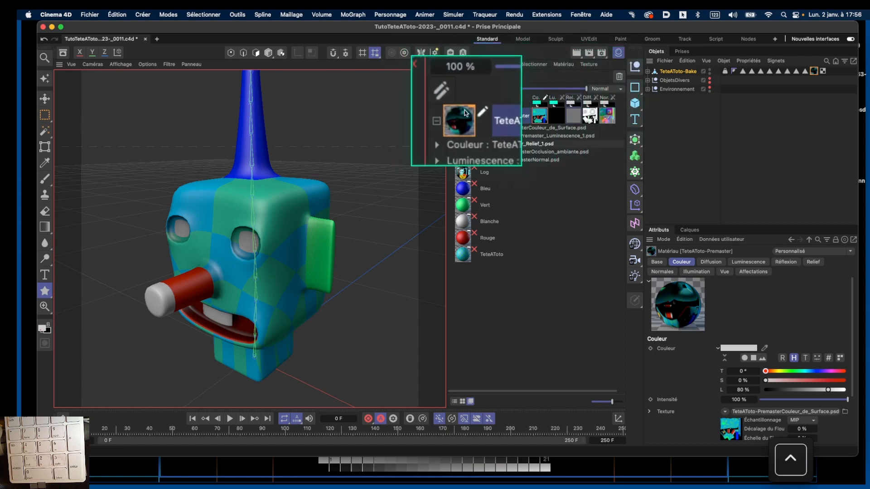
key(ctrl)
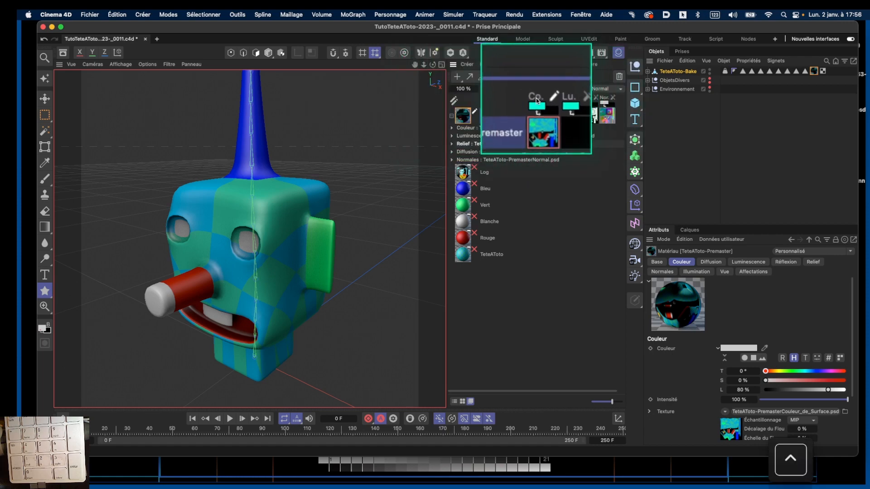
ctrl+scroll(562, 99, down, 3)
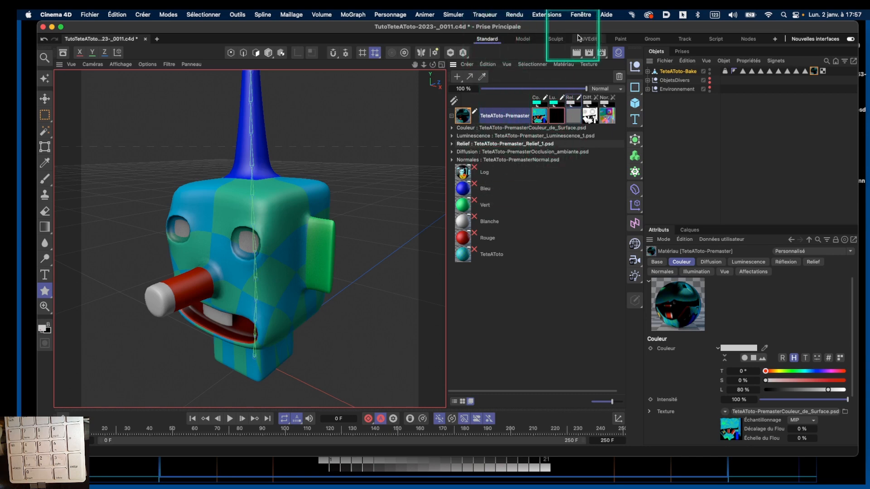
Step: Switch to the Paint layout, show the material manager beside the view, and widen it to reveal all texture channels
click(620, 40)
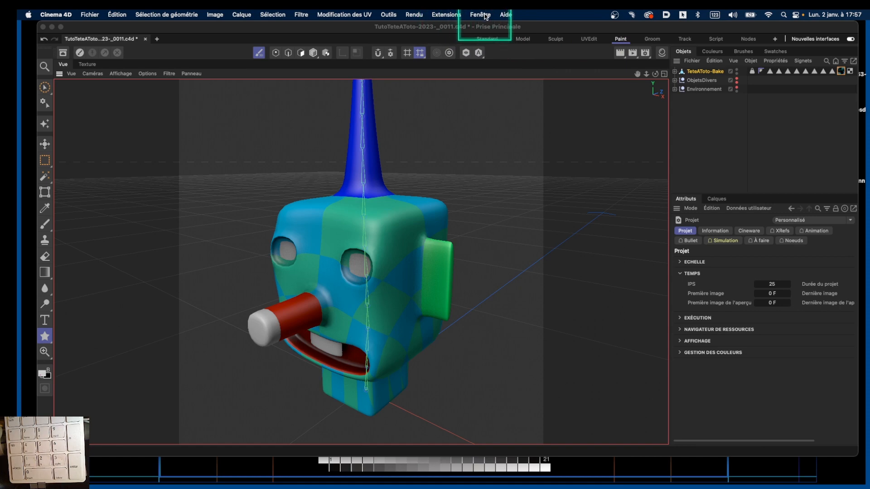
click(604, 30)
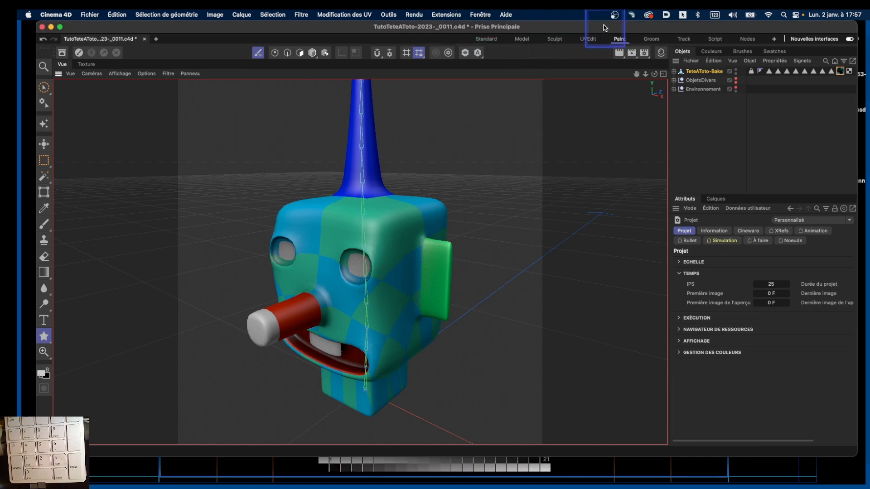
click(481, 14)
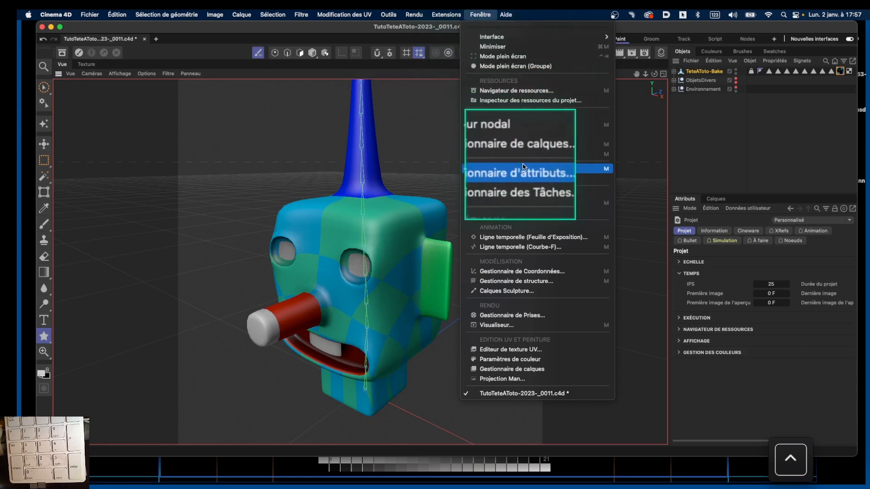
click(530, 203)
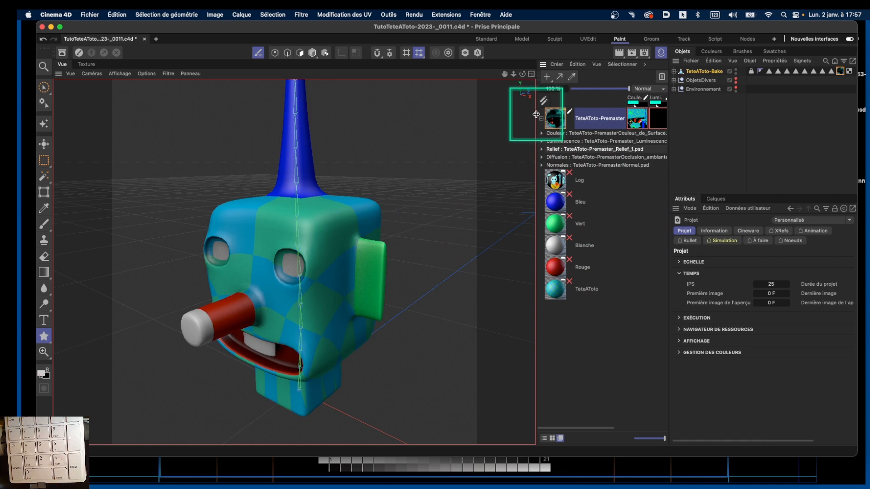
drag(536, 114, 439, 129)
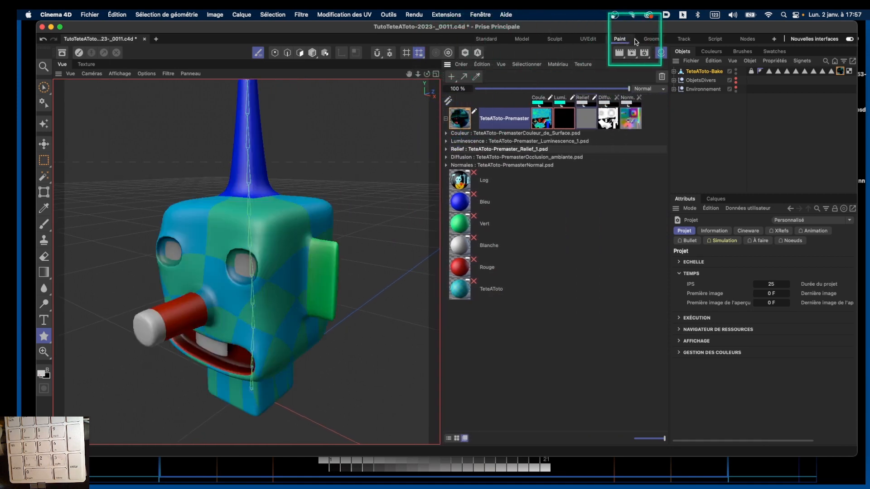
drag(508, 29, 504, 29)
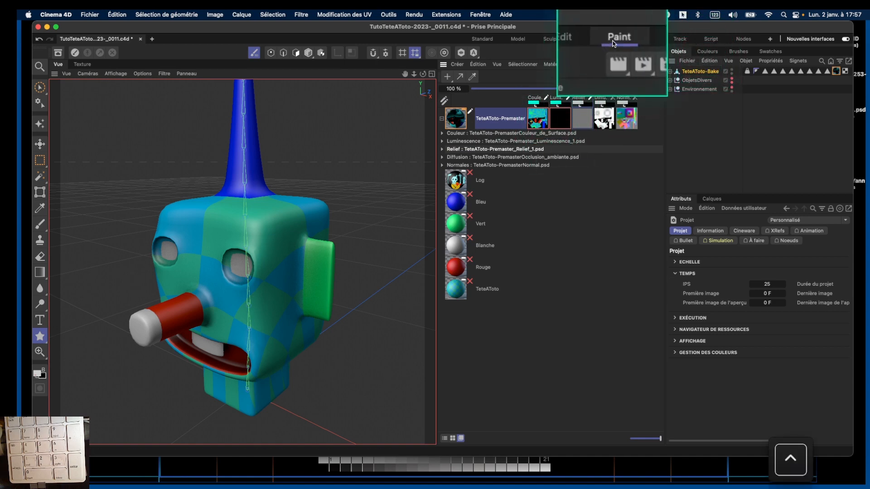
Step: Show the colour settings and set the Couleur channel's paint colour to pure red with hue 360°
click(702, 72)
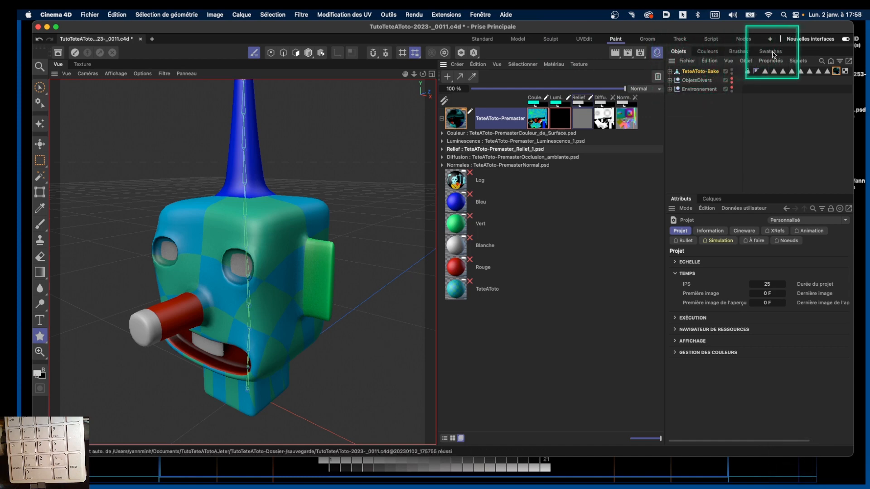
click(708, 51)
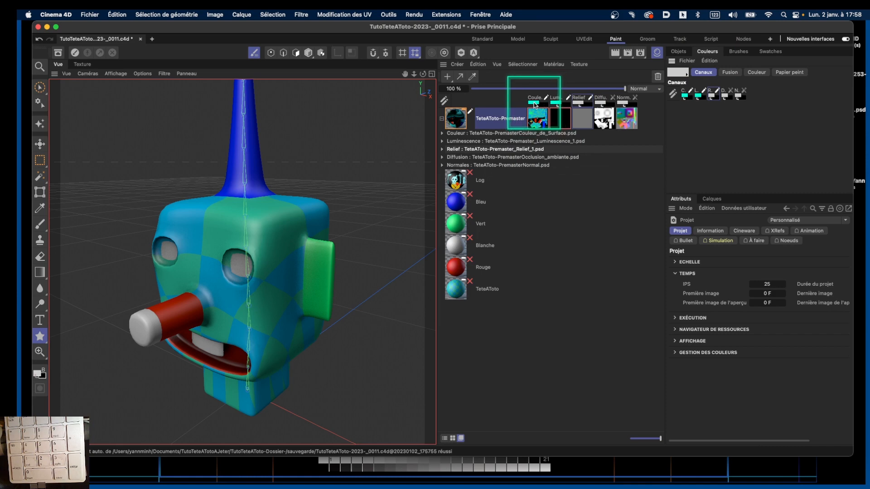
drag(534, 107, 394, 115)
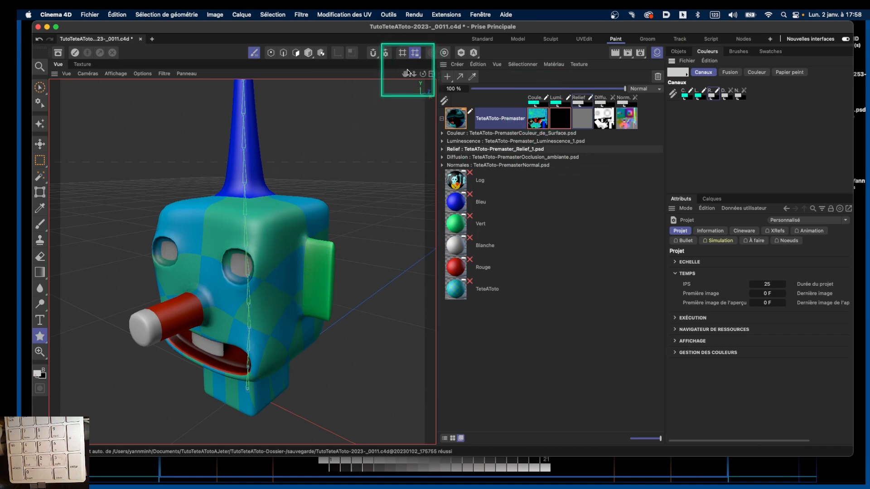
mouse_move(405, 74)
mouse_down()
mouse_move(429, 65)
mouse_move(425, 79)
mouse_up()
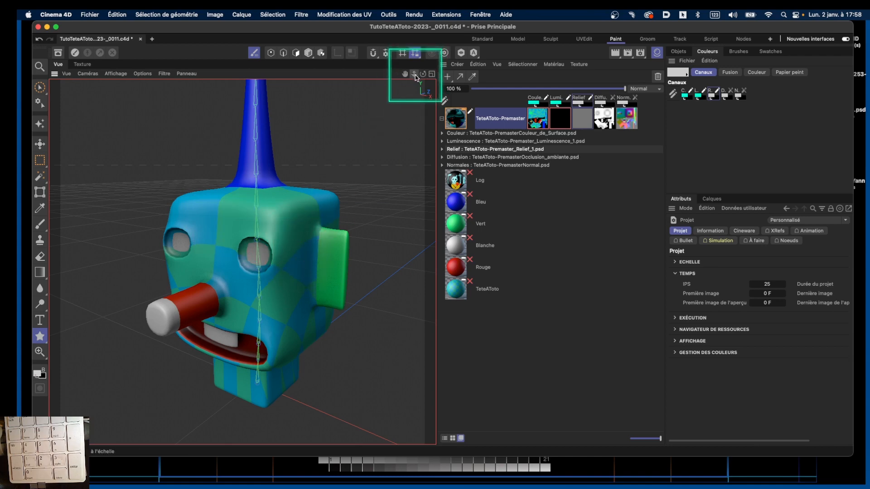
drag(414, 74, 432, 72)
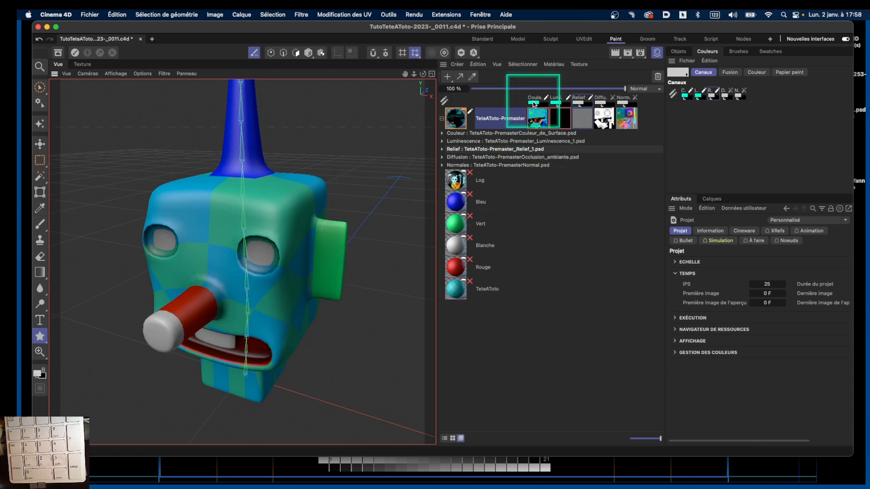
click(535, 103)
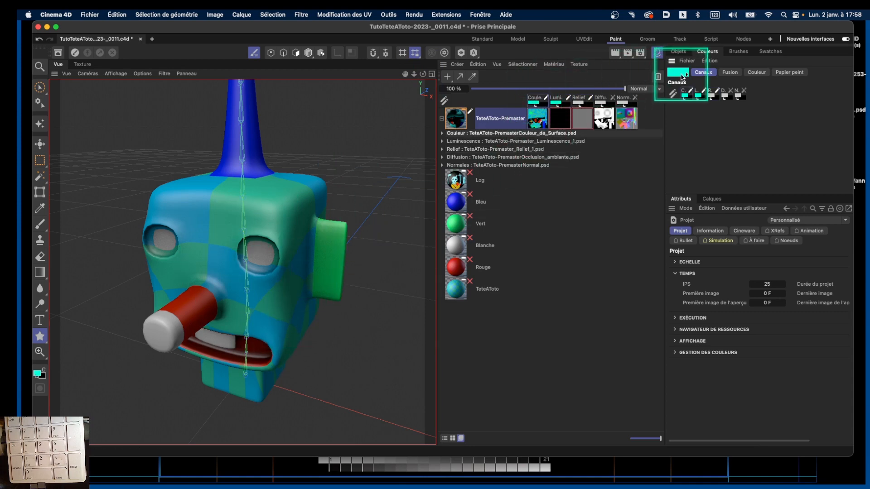
click(756, 73)
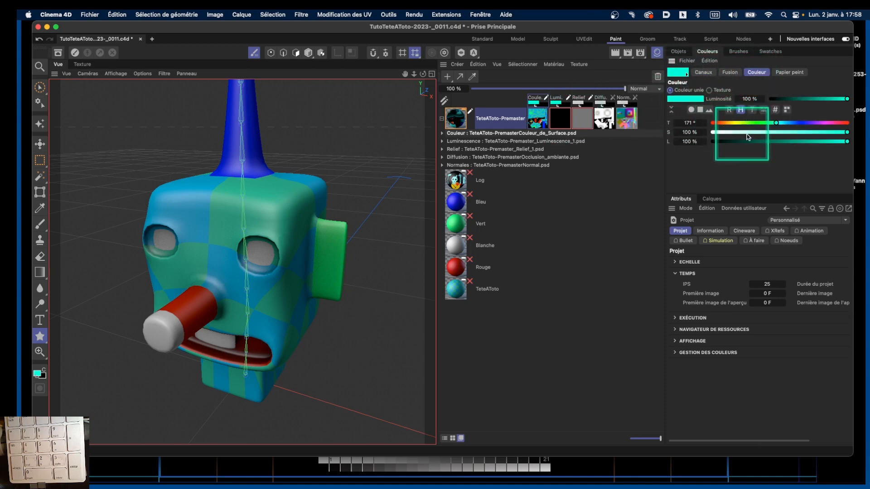
click(848, 124)
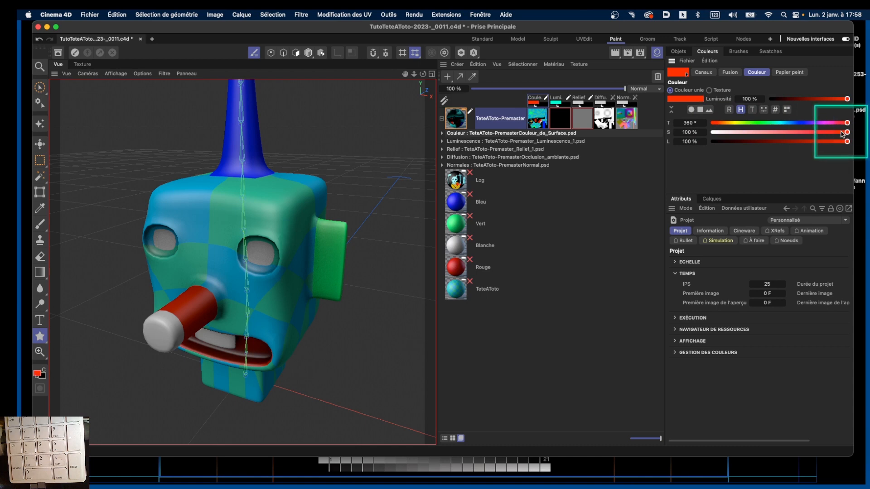
Step: Set the Luminescence channel's paint colour to red with hue 0° and the Relief channel's colour to black with 0% lightness
click(558, 103)
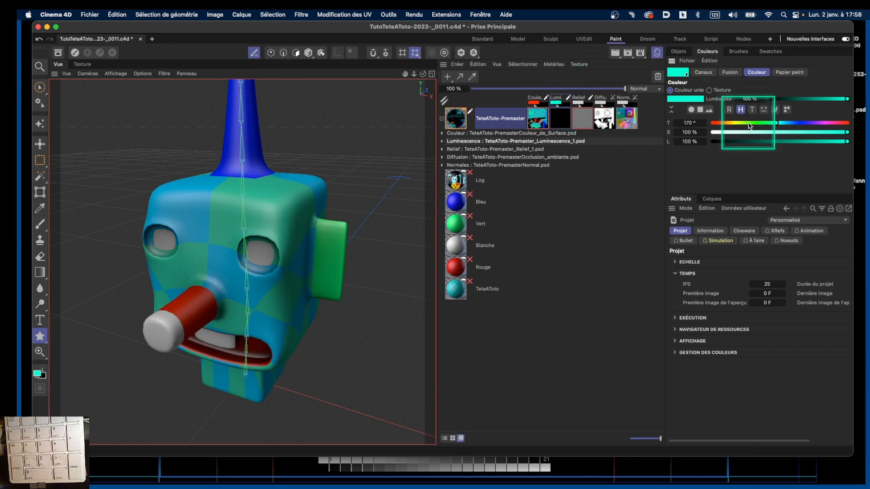
drag(749, 123, 698, 123)
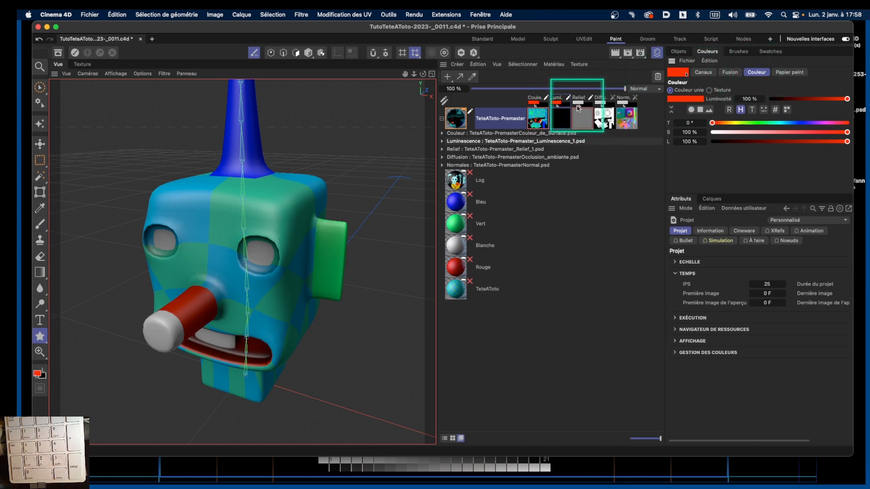
click(580, 104)
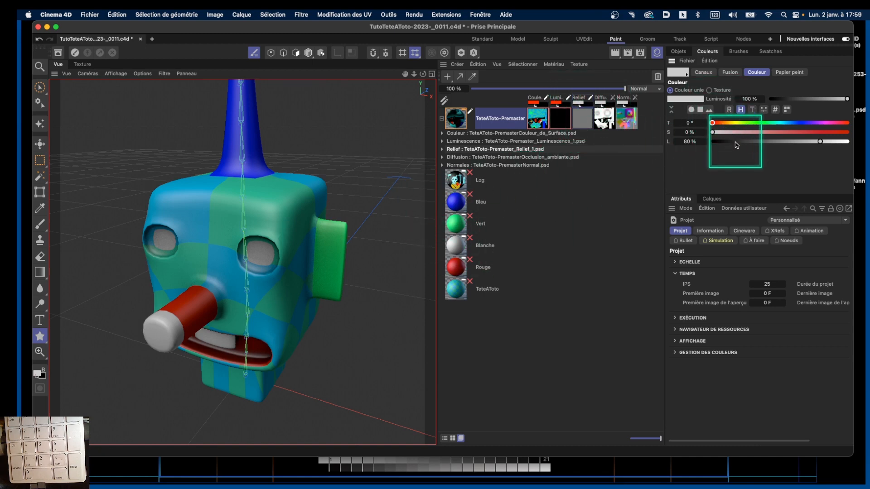
drag(736, 142, 694, 143)
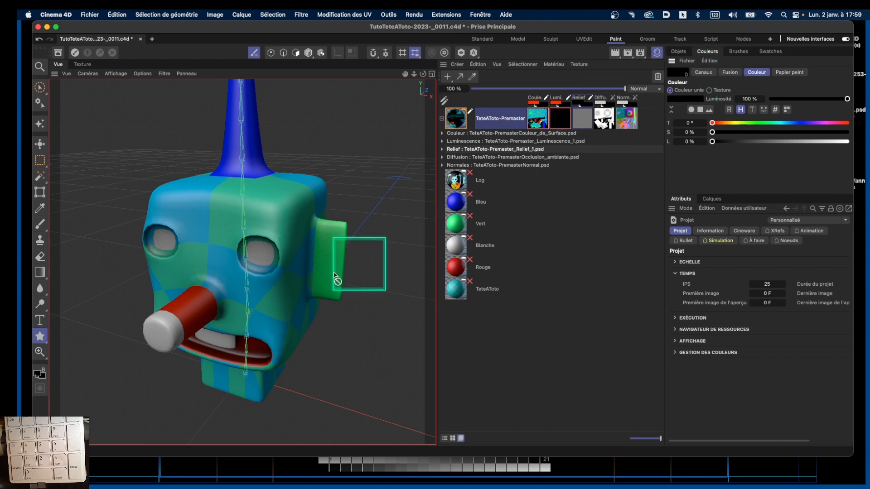
Step: Paint a short horizontal red stroke with the Brush on the forehead above the head's left eye
click(40, 224)
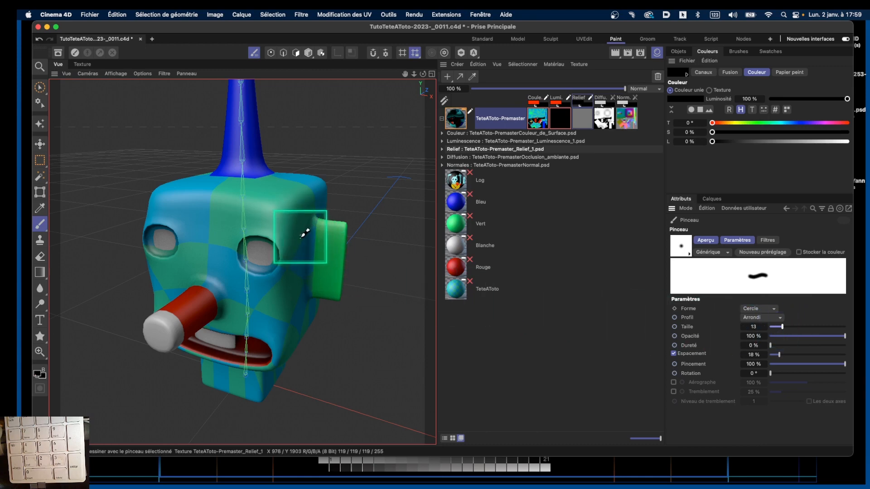
key(2)
mouse_move(288, 244)
mouse_down()
mouse_move(296, 232)
mouse_move(287, 243)
mouse_up()
key(3)
drag(276, 255, 306, 251)
drag(405, 75, 453, 57)
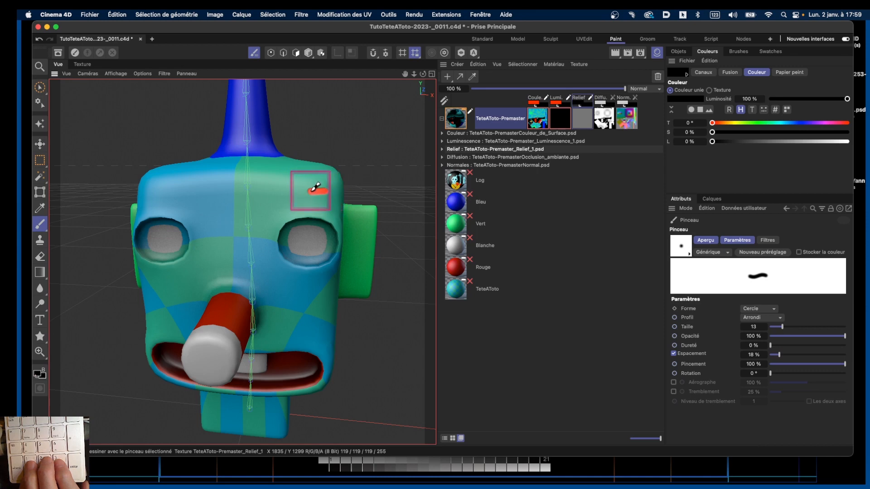
Step: Change the paint colours to green, with hue 151° for the Couleur channel and 131° for Luminescence
alt+drag(352, 191, 342, 203)
alt+drag(324, 161, 369, 188)
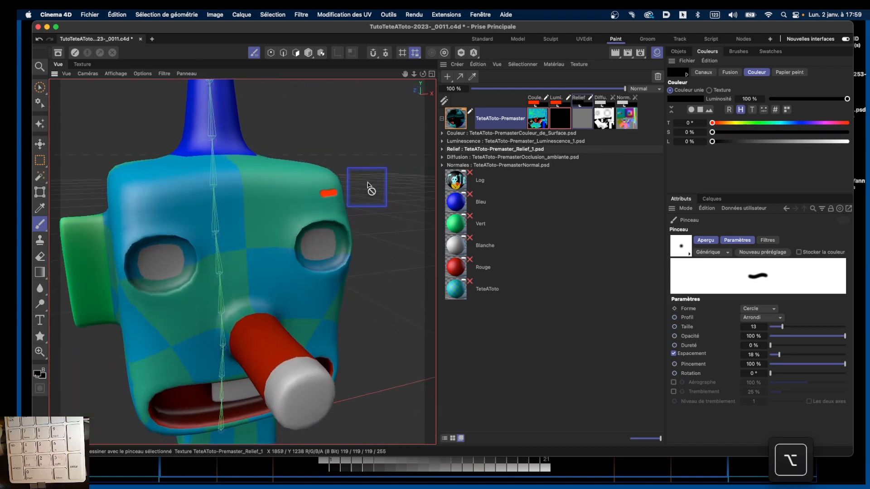
drag(405, 74, 447, 67)
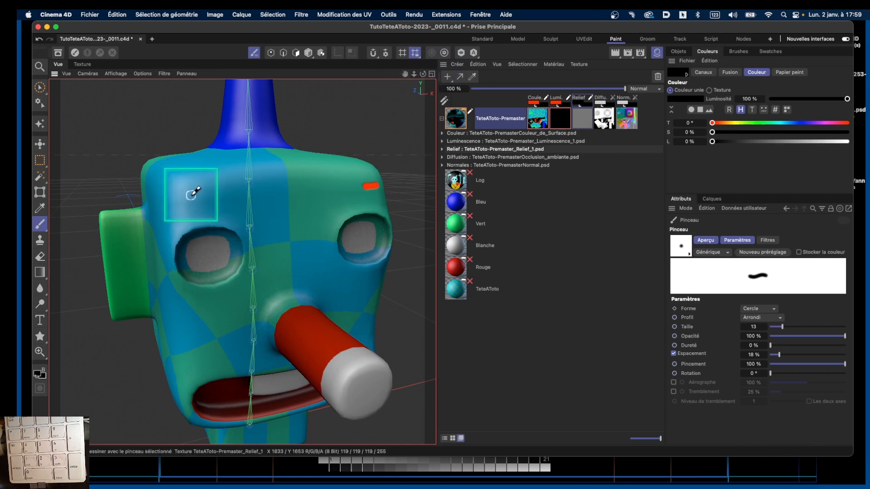
alt+drag(334, 212, 345, 193)
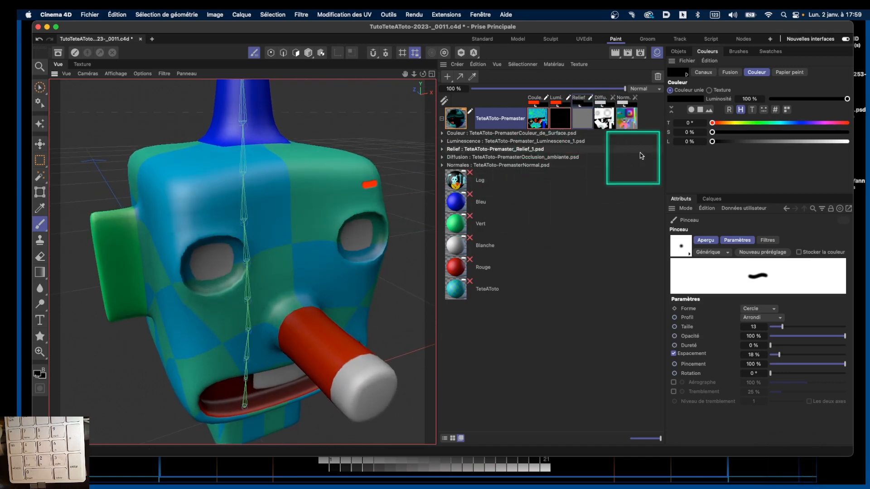
click(536, 103)
drag(726, 126, 769, 129)
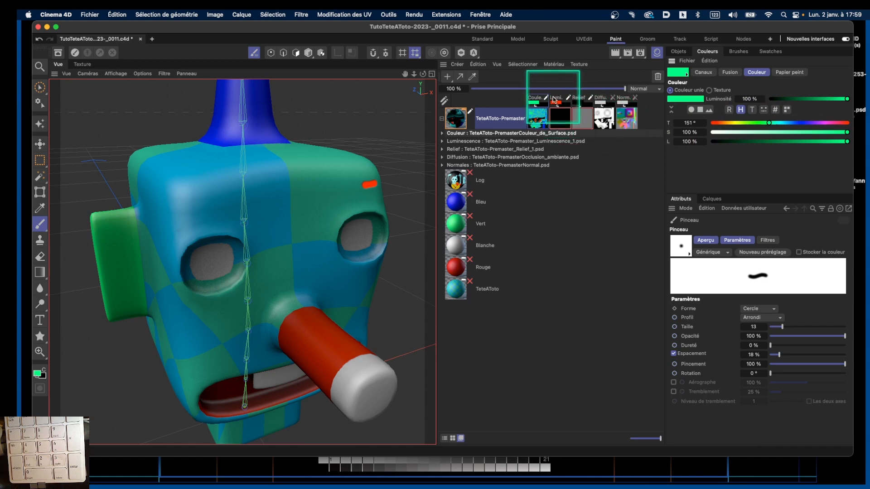
click(560, 117)
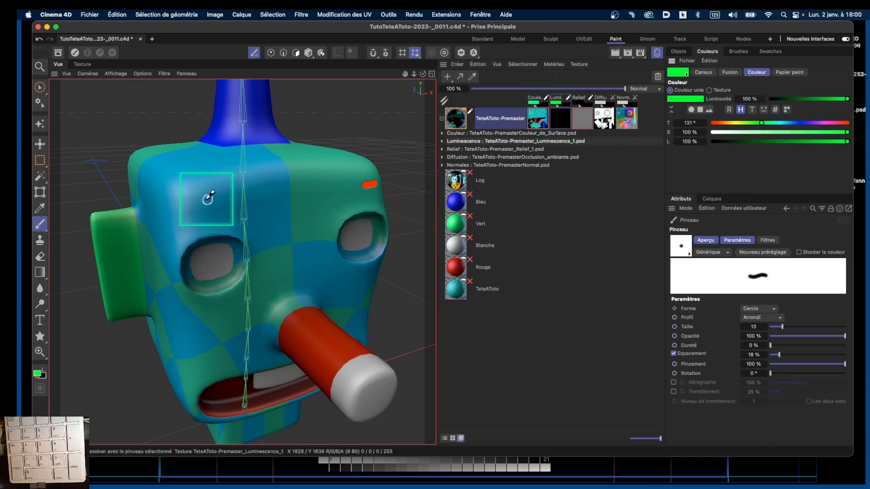
Step: Paint a short horizontal green stroke on the forehead above the head's right eye
mouse_move(196, 202)
alt+mouse_down()
mouse_move(199, 195)
mouse_move(185, 210)
mouse_move(190, 199)
alt+mouse_up()
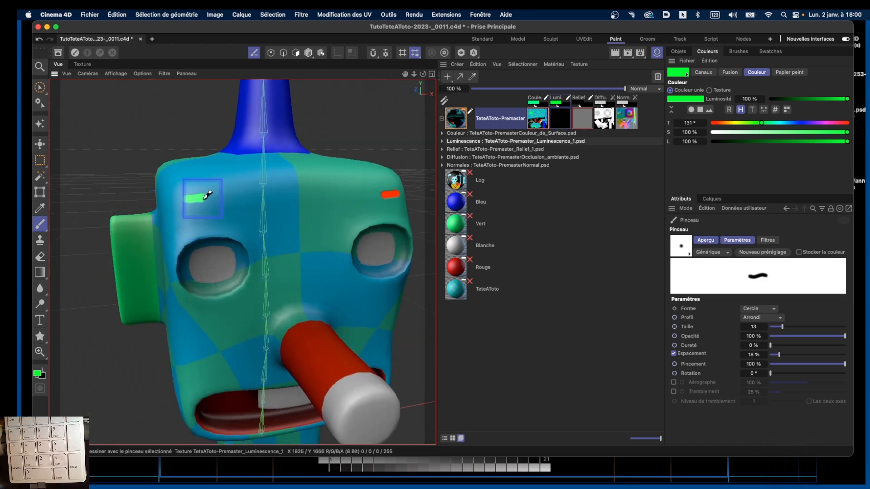
alt+drag(302, 226, 236, 204)
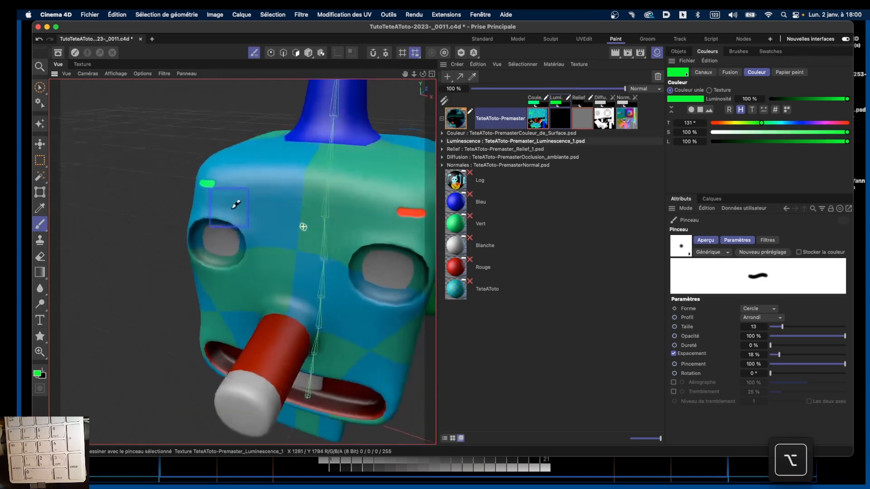
alt+drag(408, 77, 288, 187)
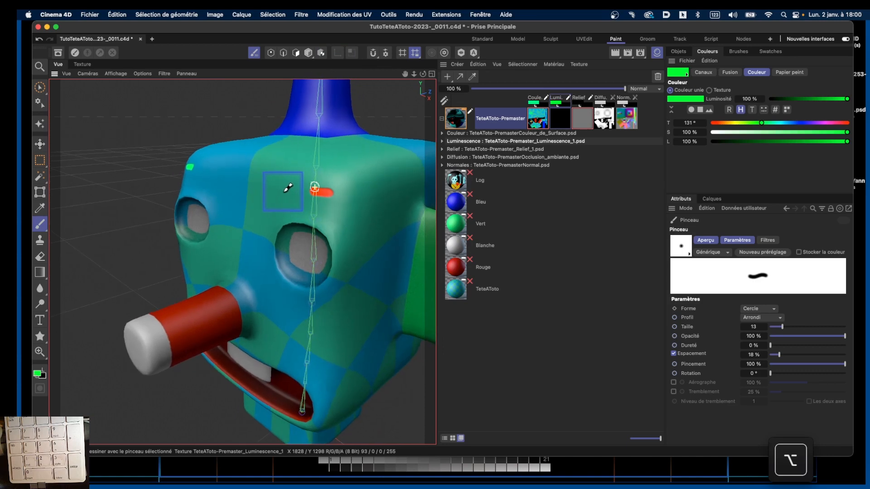
Step: Render the view to check how the red and green luminous strokes look on the forehead
click(616, 53)
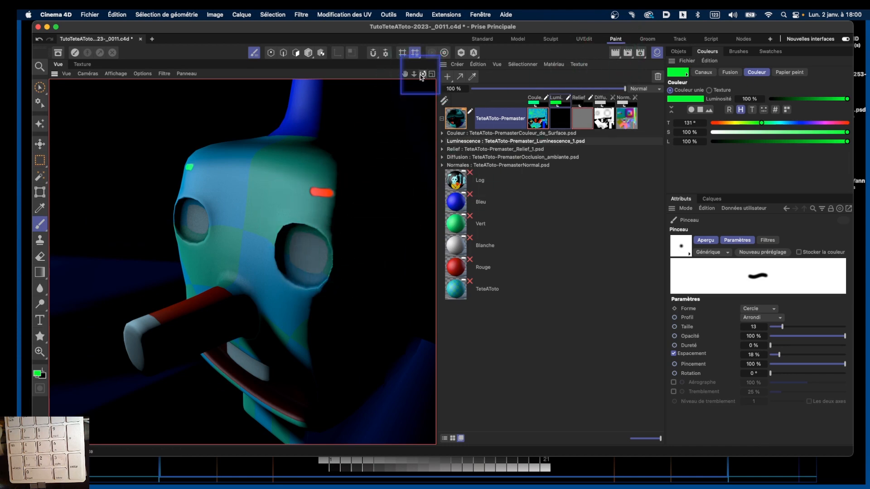
drag(420, 74, 369, 77)
mouse_move(308, 204)
alt+mouse_down()
mouse_move(275, 224)
mouse_move(290, 189)
mouse_move(305, 209)
mouse_move(295, 210)
alt+mouse_up()
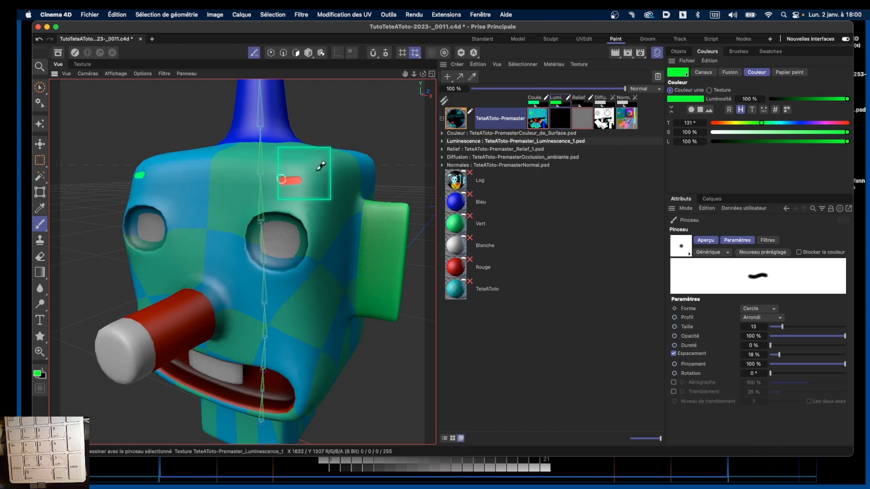
drag(406, 75, 413, 73)
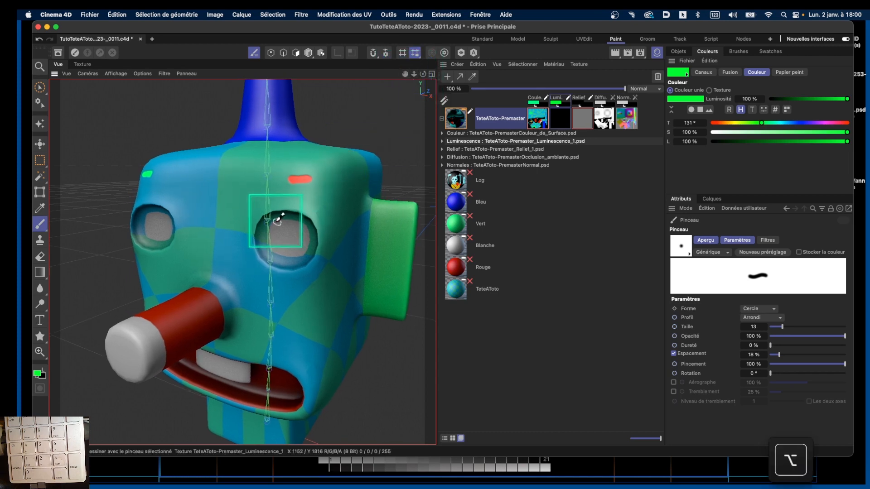
Step: Disable painting in the Luminescence channel and set the Couleur paint colour to blue with hue 210° and saturation 99%
alt+drag(277, 221, 302, 208)
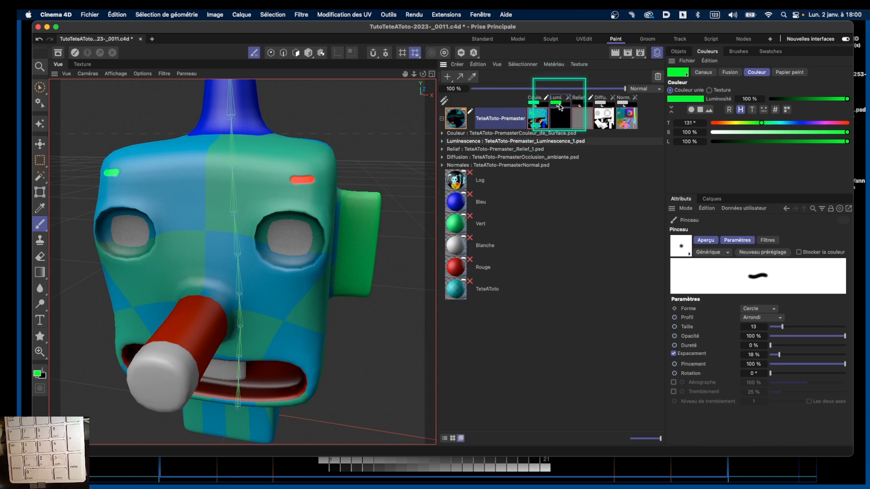
click(534, 105)
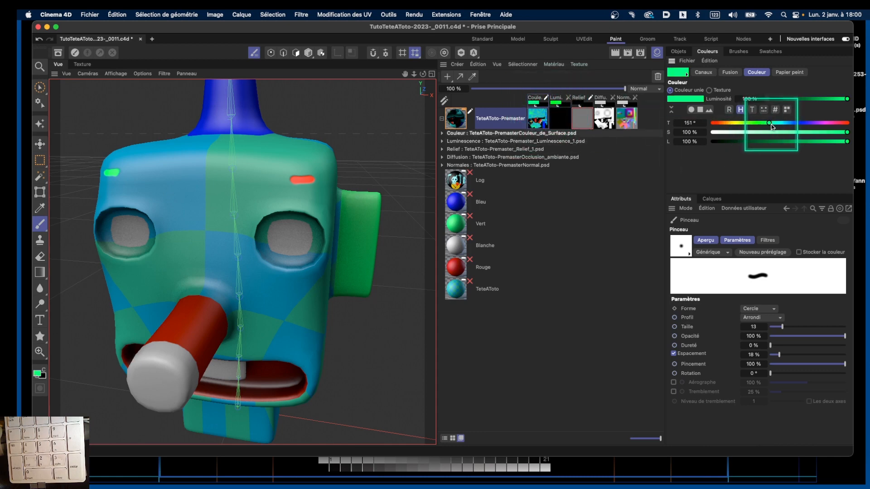
drag(771, 124, 846, 138)
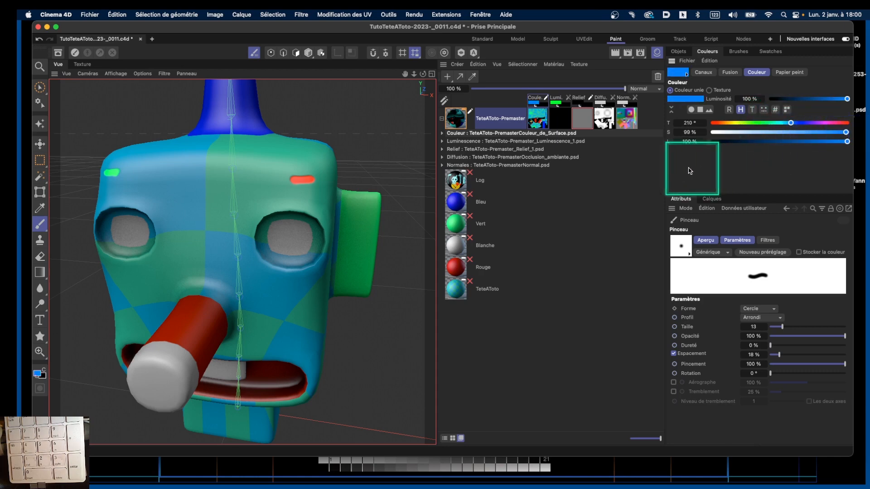
alt+drag(228, 208, 239, 210)
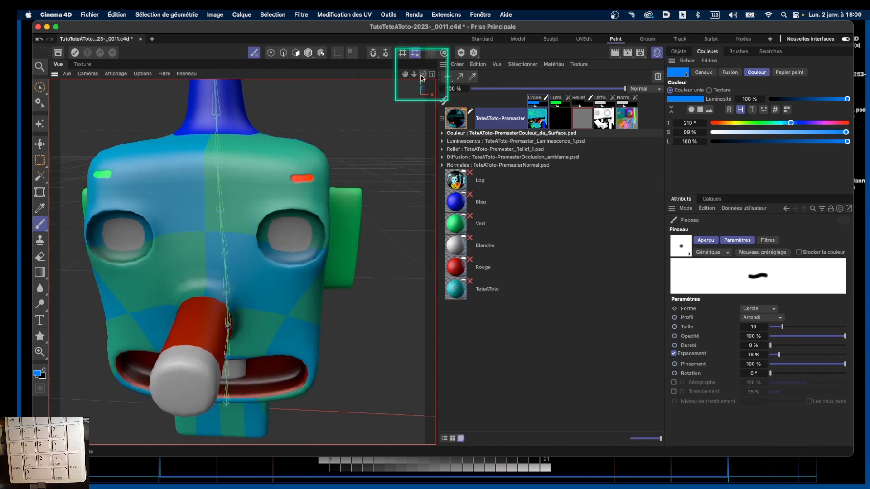
Step: Set up the Forme polygonale tool to draw a Cercle as an outline (Trait) from its centre
drag(406, 76, 431, 74)
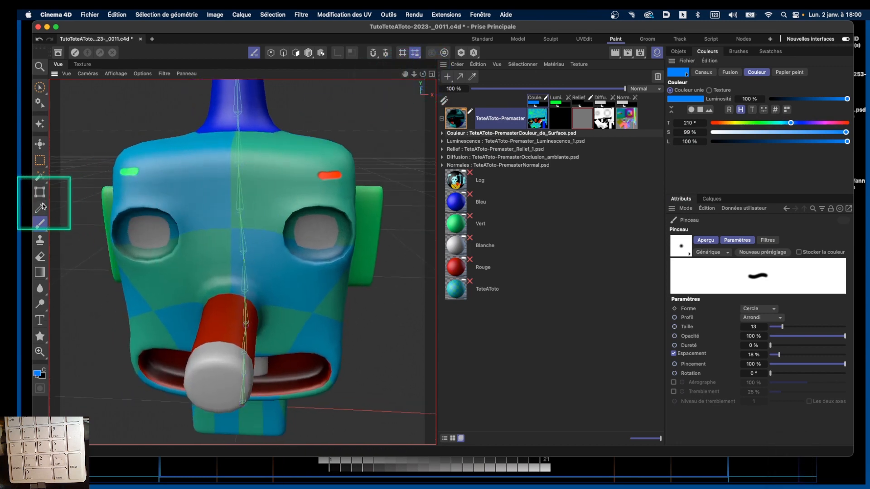
click(42, 337)
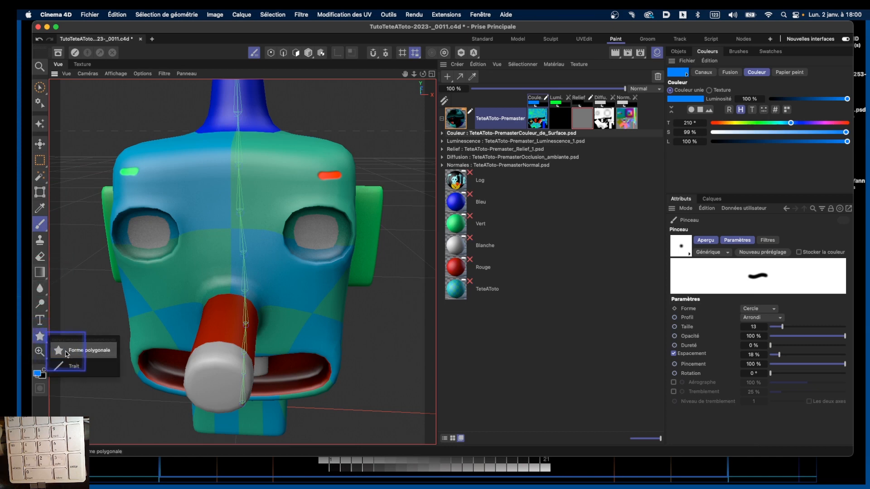
click(77, 350)
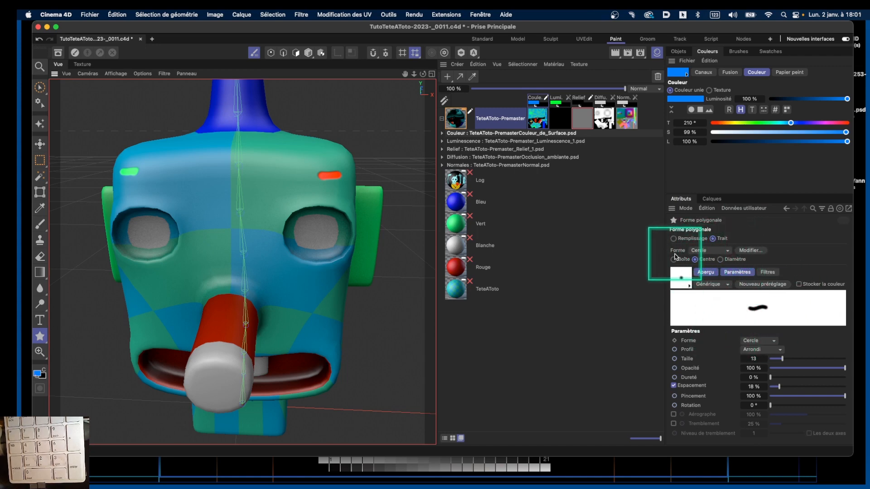
click(727, 253)
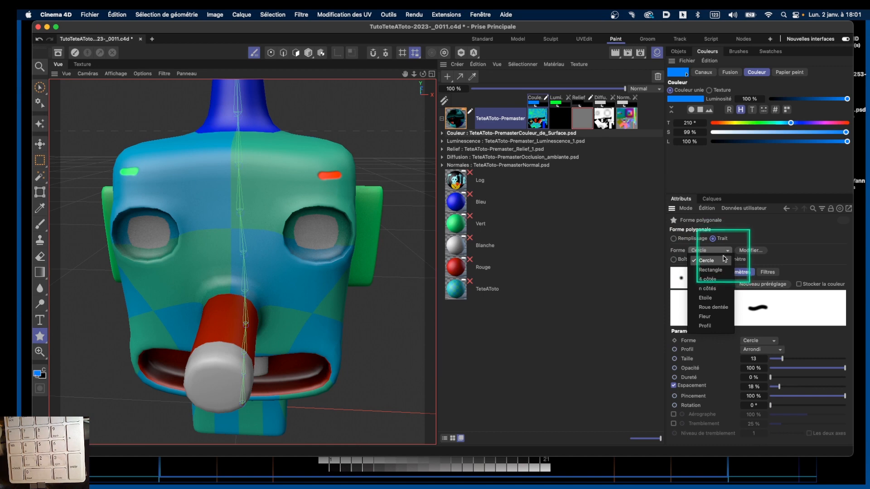
click(713, 262)
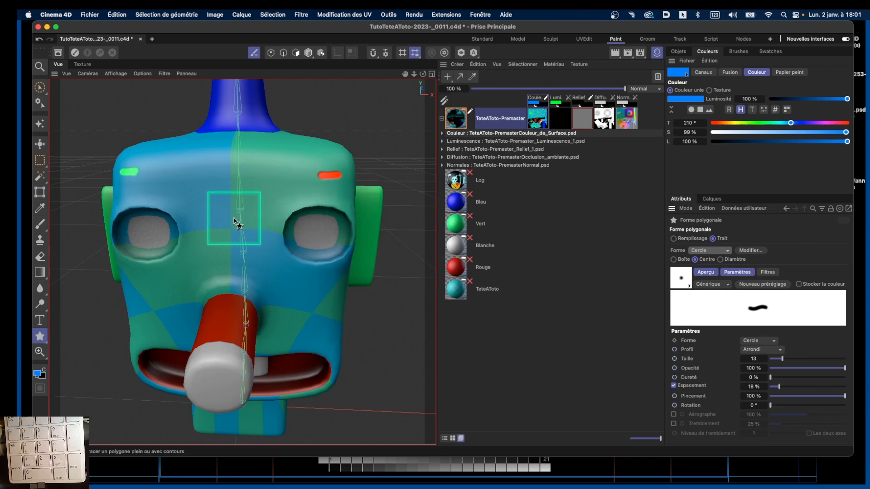
Step: Set the Relief paint colour to white with saturation 0% and luminosity 100%, and draw a circle outline on the forehead between the eyes
click(590, 99)
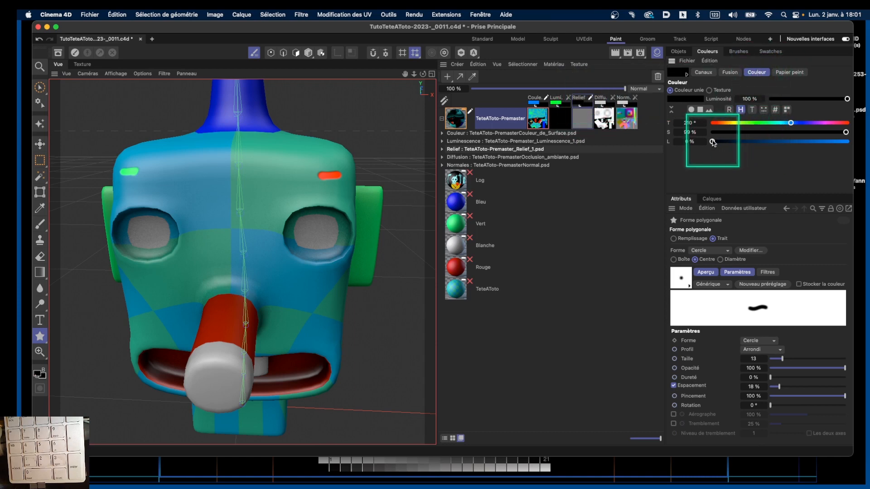
drag(712, 142, 789, 132)
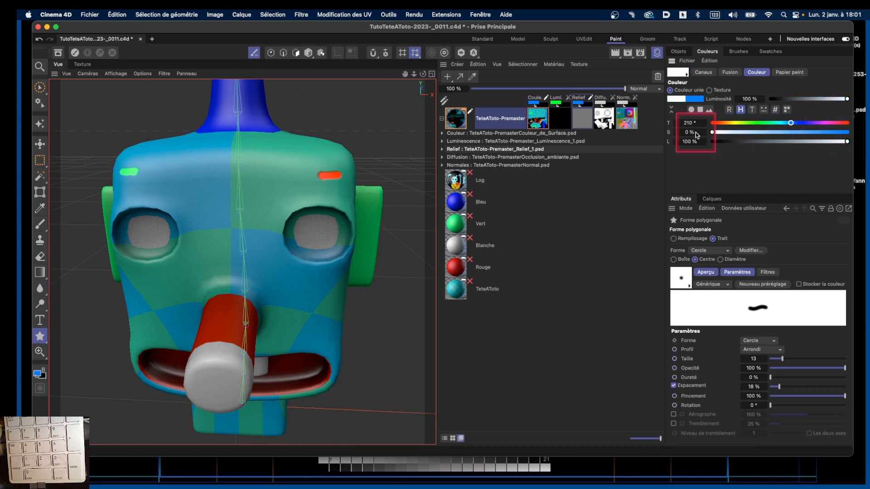
drag(696, 132, 697, 131)
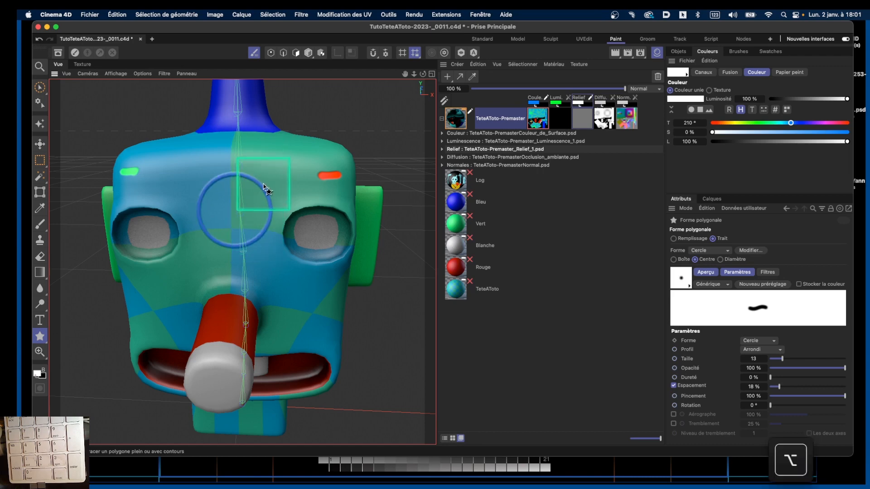
alt+drag(253, 182, 208, 178)
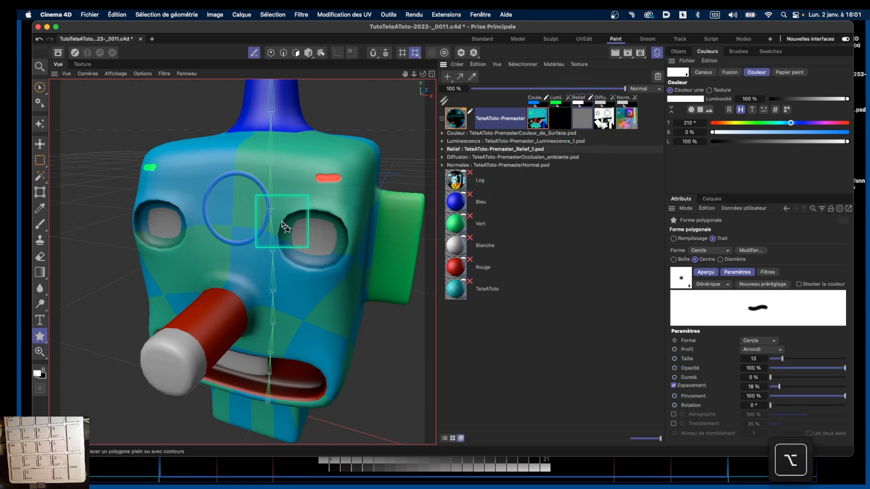
alt+drag(282, 229, 289, 253)
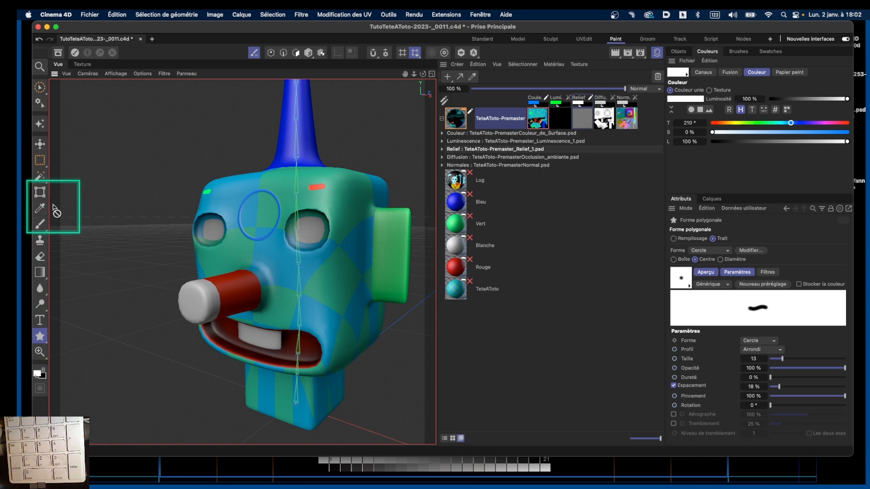
Step: Switch to the Pinceau and set the Relief paint colour to hue 38° with saturation 0%
click(40, 225)
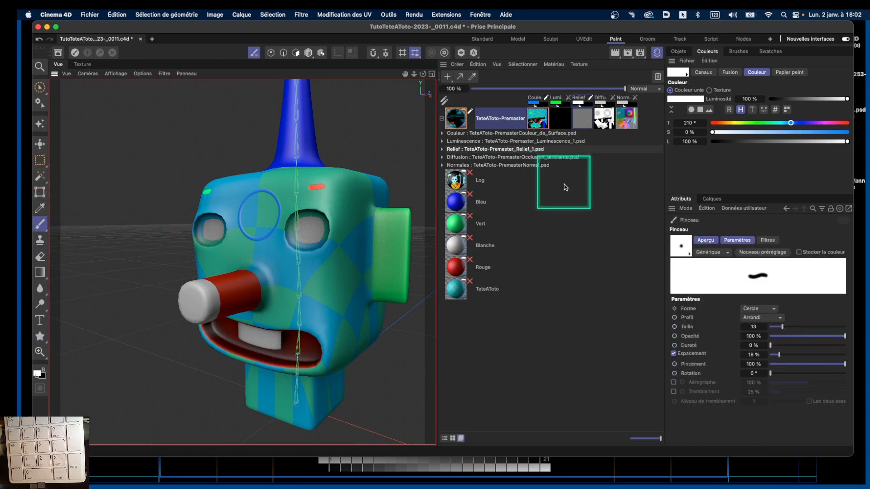
drag(405, 73, 345, 73)
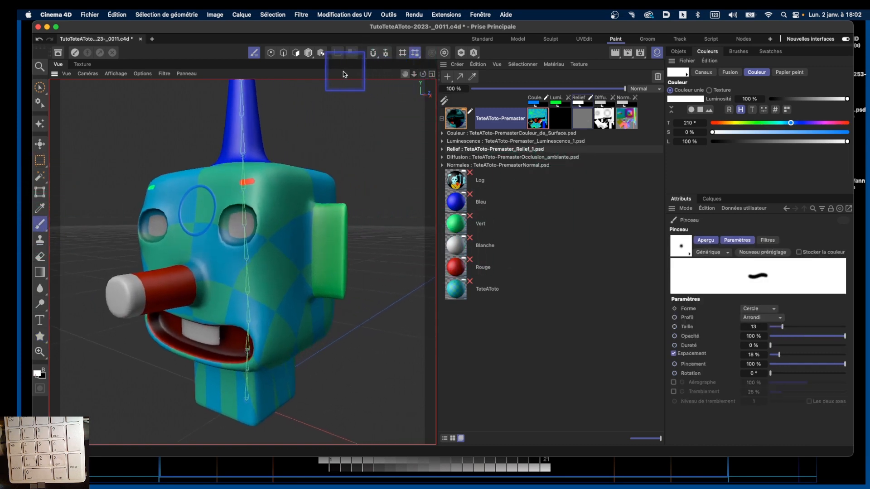
click(726, 122)
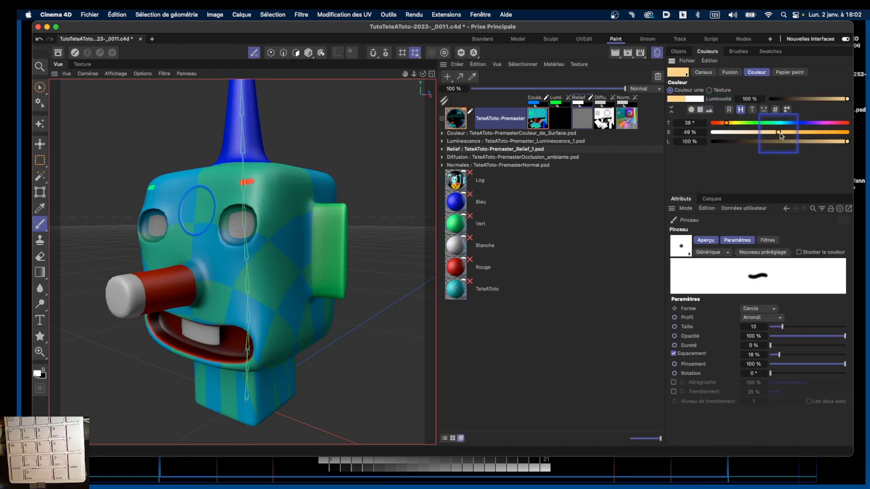
click(735, 133)
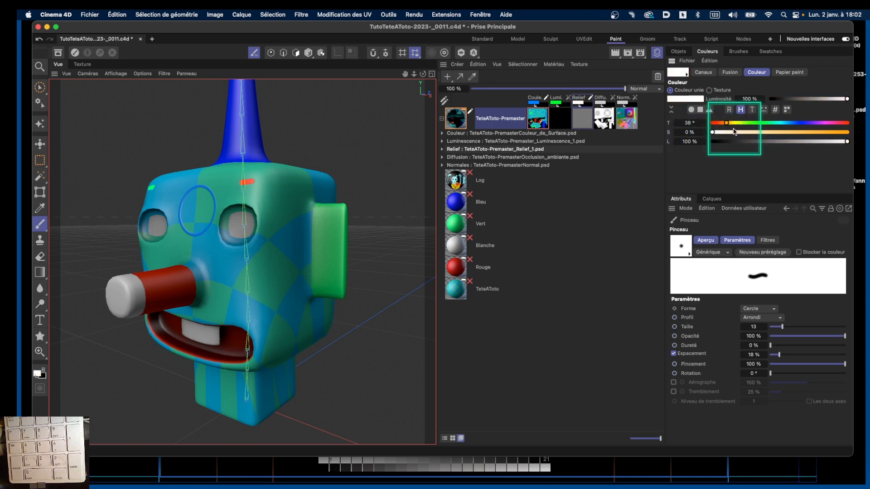
Step: Set the Couleur paint colour to yellow with hue 54° and saturation 100%, and paint an X on the head's left ear
click(534, 100)
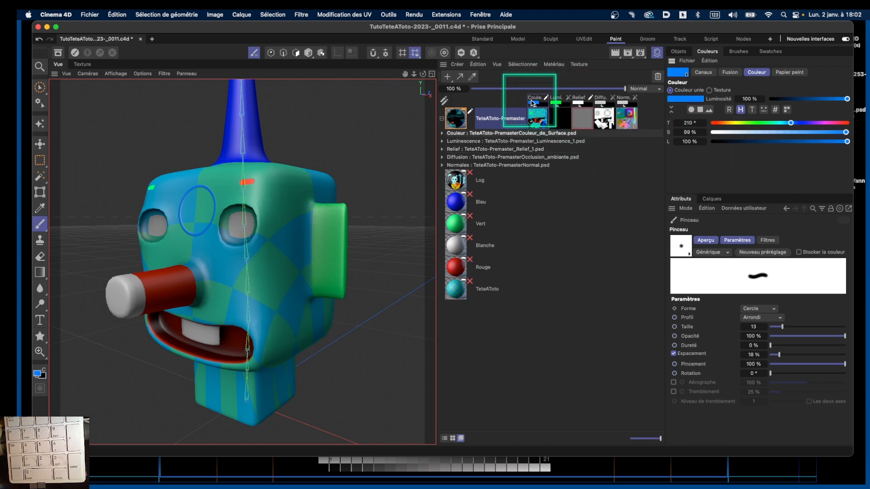
click(731, 123)
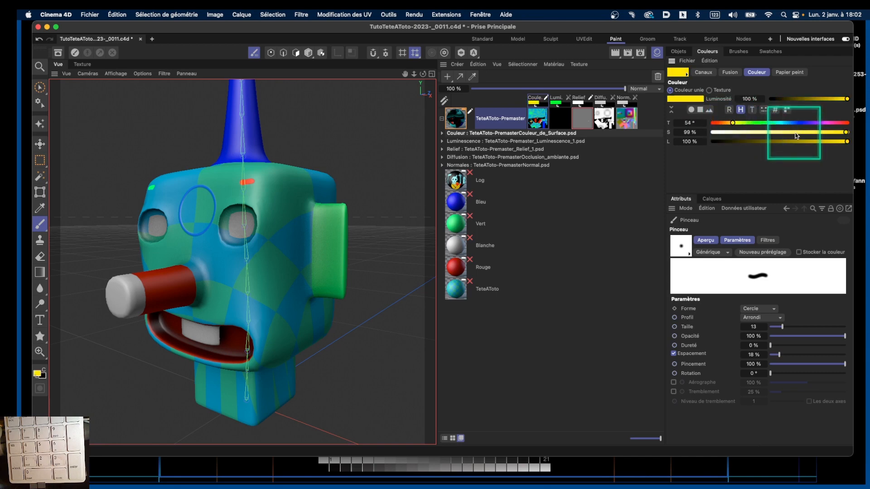
click(848, 132)
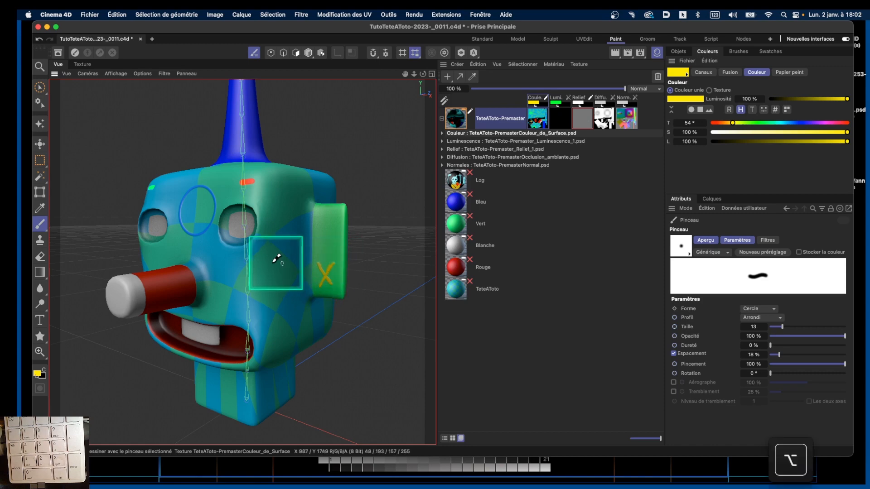
Step: Paint a matching yellow X on the head's right ear
alt+drag(276, 255, 336, 215)
drag(423, 74, 585, 42)
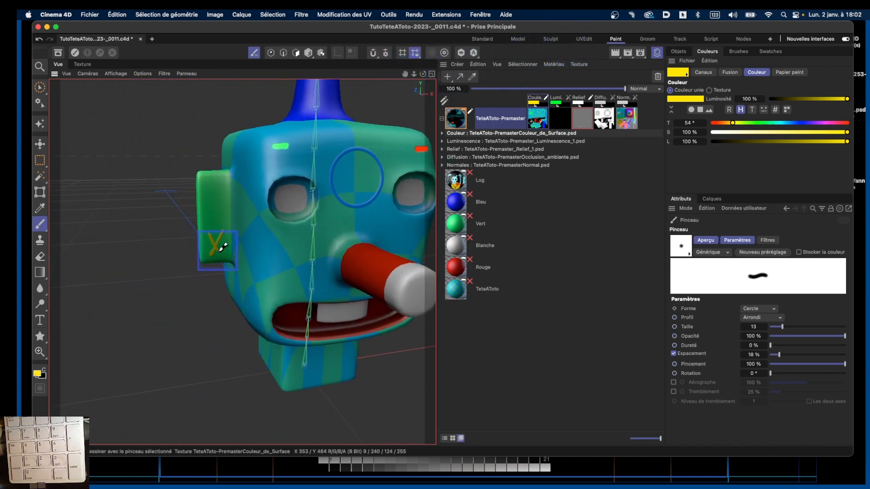
drag(423, 74, 329, 111)
alt+drag(263, 194, 212, 209)
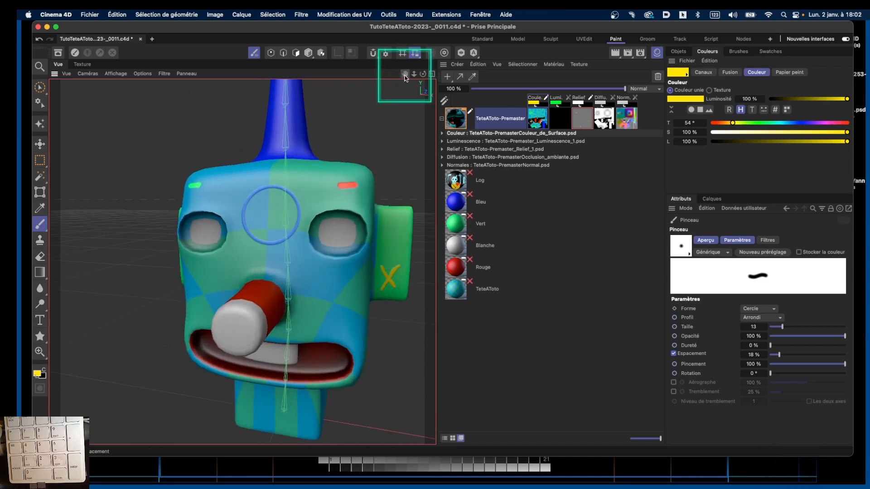
Step: Set the brush size to 46 and paint a yellow band all the way around the lower part of the horn
drag(404, 76, 374, 204)
alt+drag(272, 250, 290, 272)
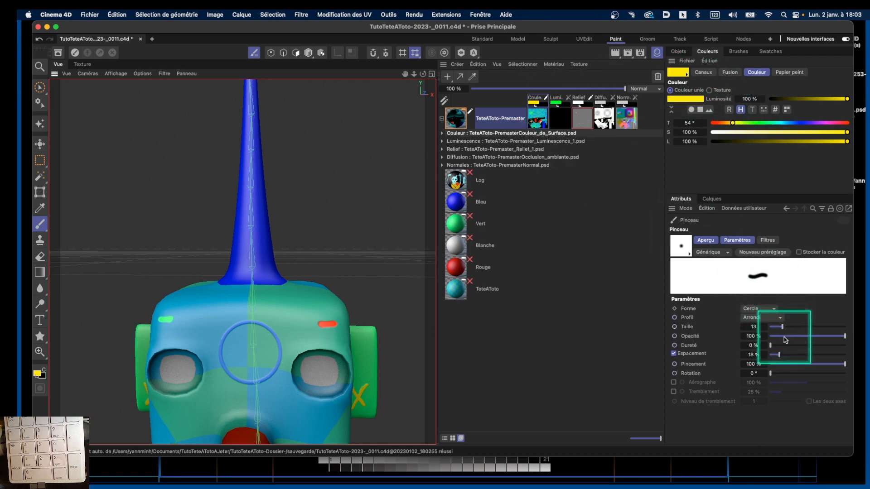
drag(783, 327, 795, 327)
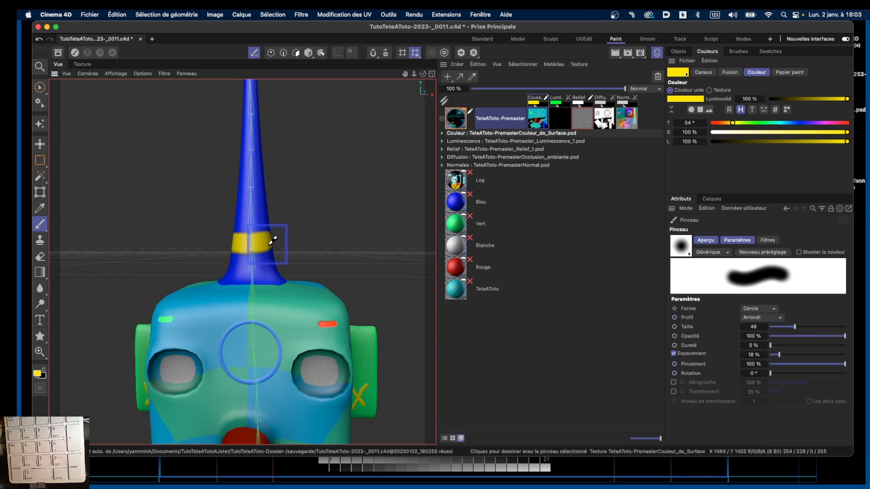
alt+drag(271, 230, 129, 233)
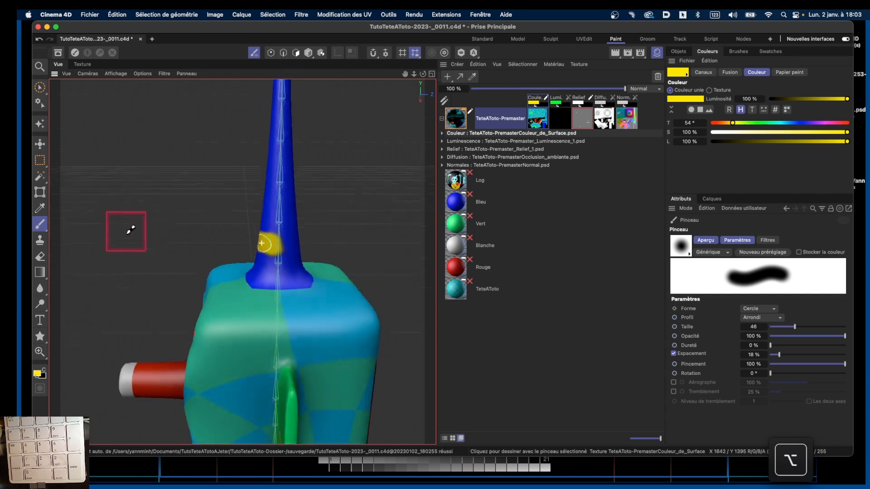
mouse_move(270, 241)
mouse_down()
mouse_move(290, 232)
mouse_move(189, 227)
mouse_move(194, 253)
mouse_move(172, 262)
mouse_move(281, 236)
mouse_up()
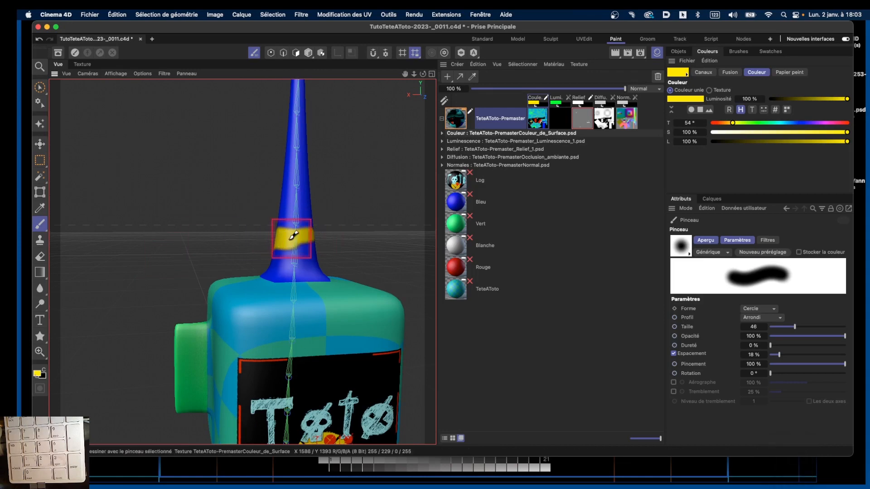
alt+drag(291, 245, 315, 236)
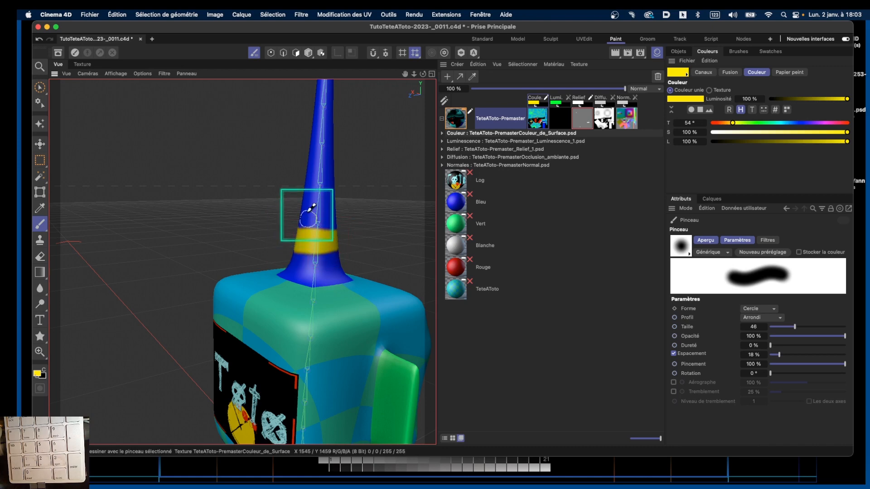
Step: Paint a second yellow band around the horn, just above the first one
alt+drag(312, 207, 287, 209)
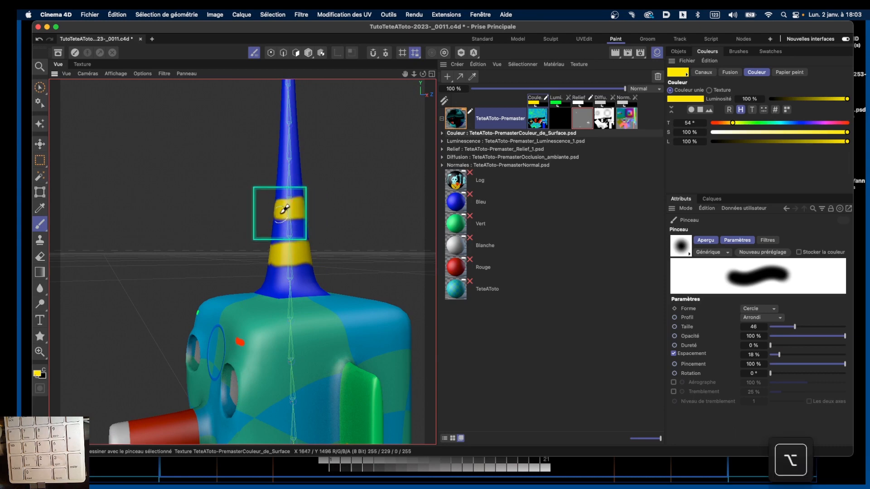
alt+drag(288, 202, 264, 213)
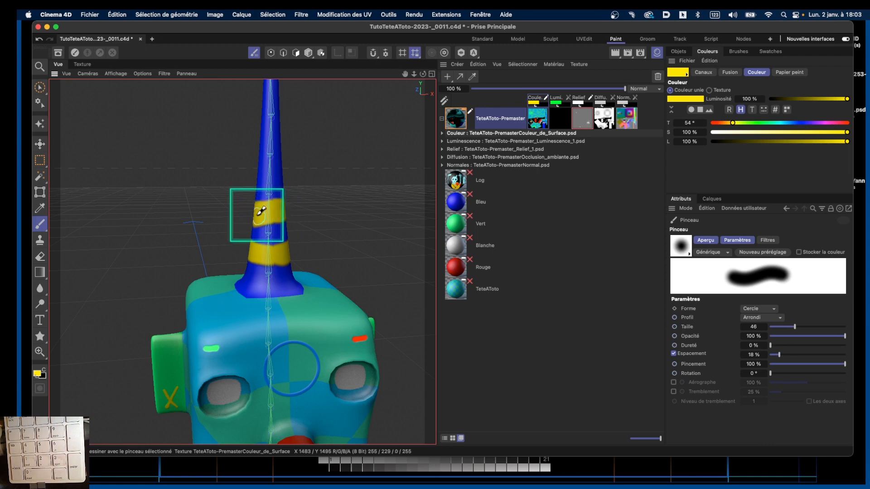
alt+drag(261, 211, 385, 221)
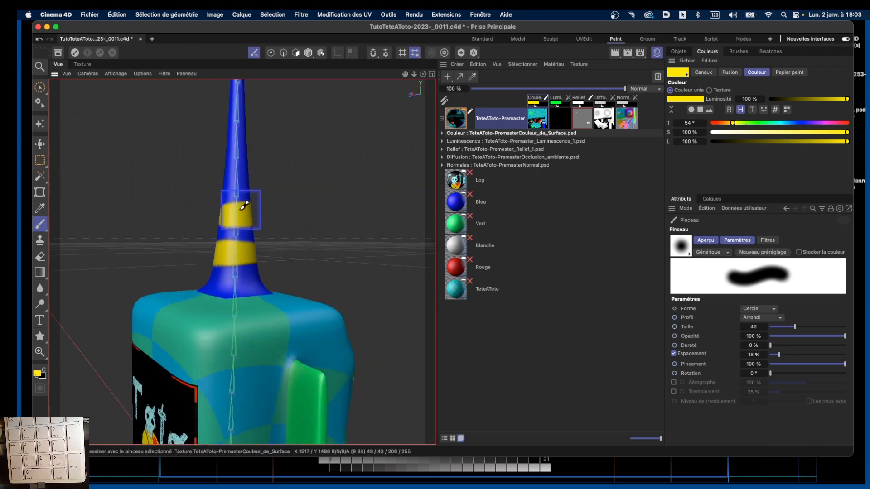
alt+drag(248, 210, 278, 146)
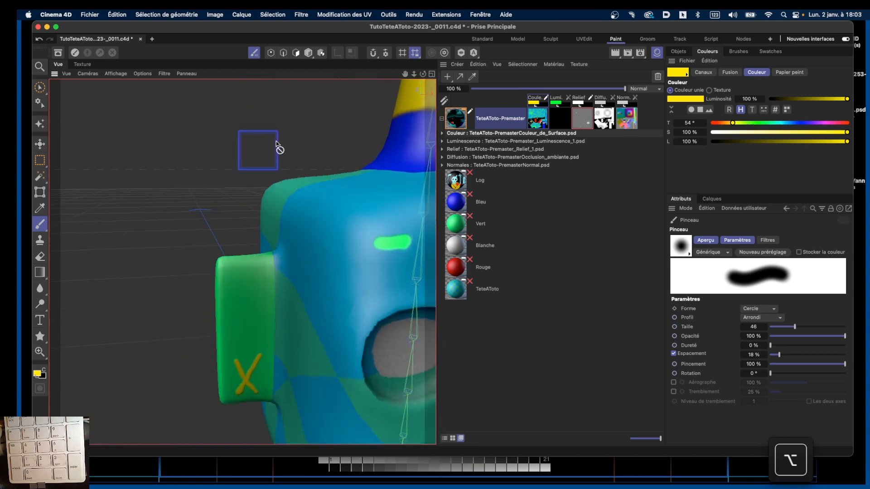
Step: Enable painting in the Luminescence channel and set the Couleur and Luminescence paint colours to red with hue 0°
drag(404, 74, 210, 371)
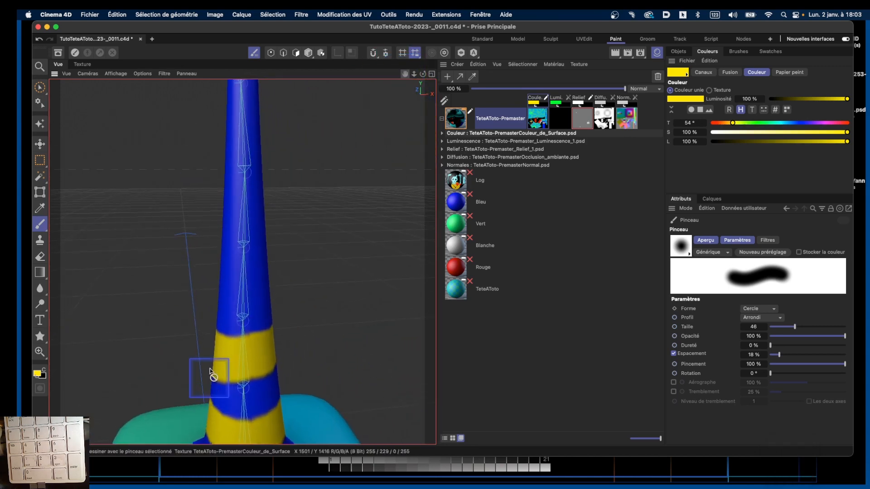
alt+right_drag(252, 285, 231, 282)
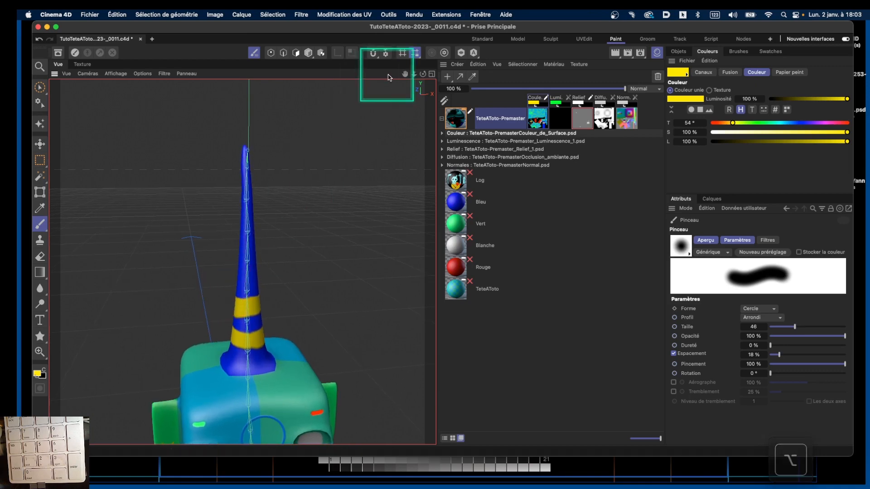
drag(402, 76, 182, 272)
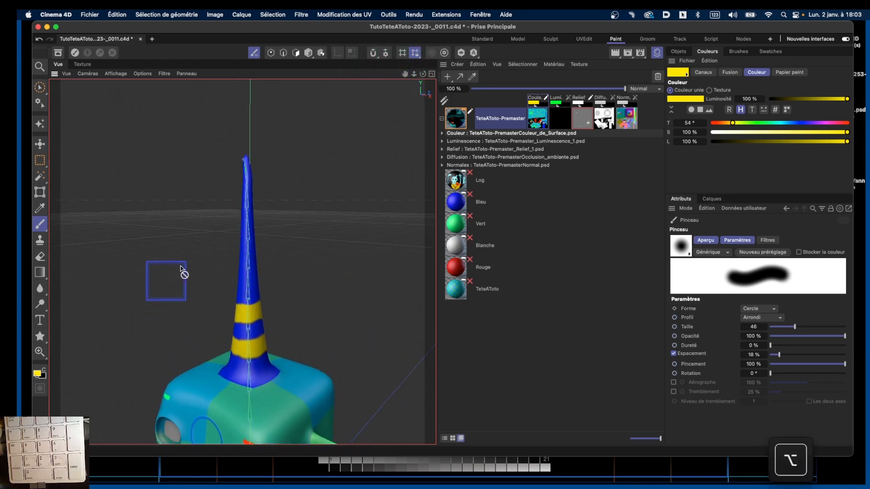
click(560, 101)
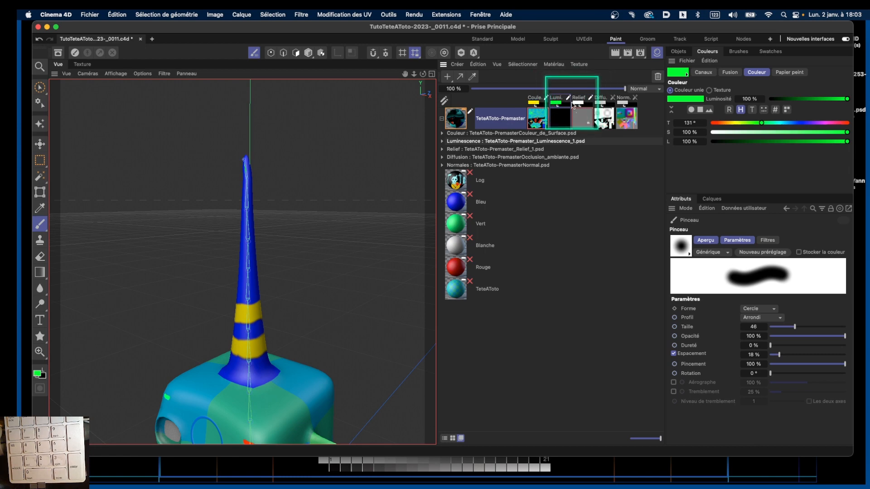
click(536, 101)
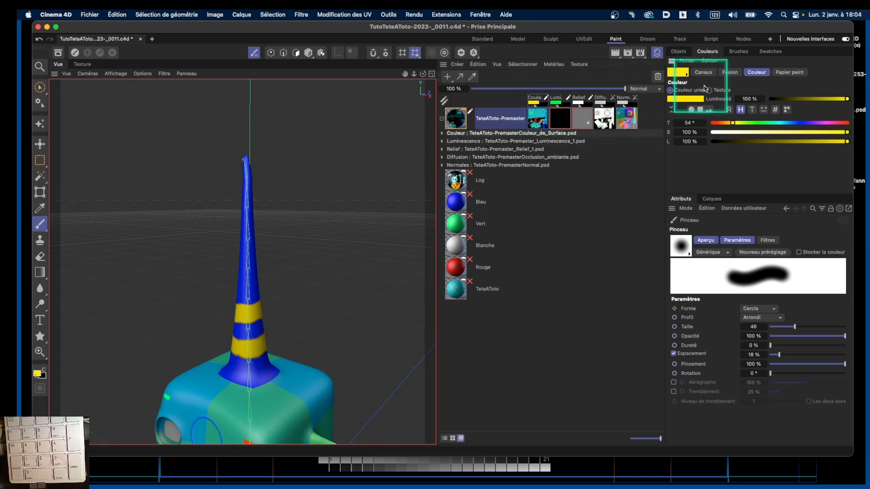
drag(727, 123, 690, 123)
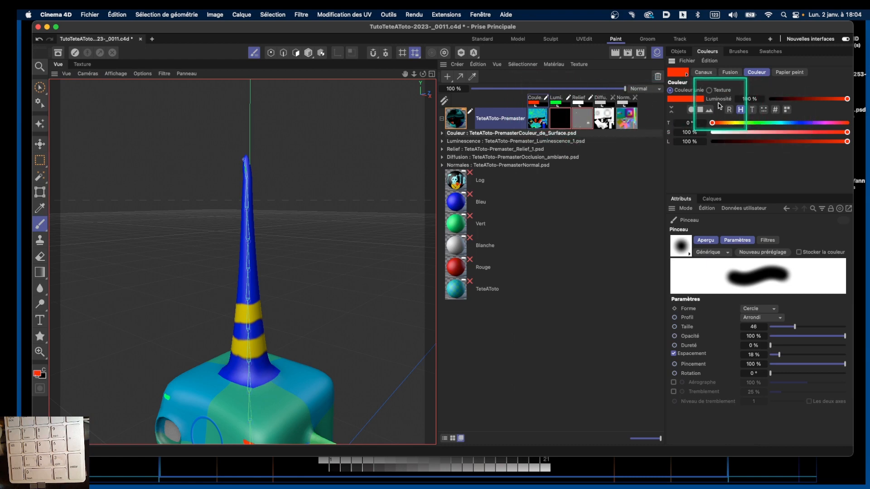
click(560, 109)
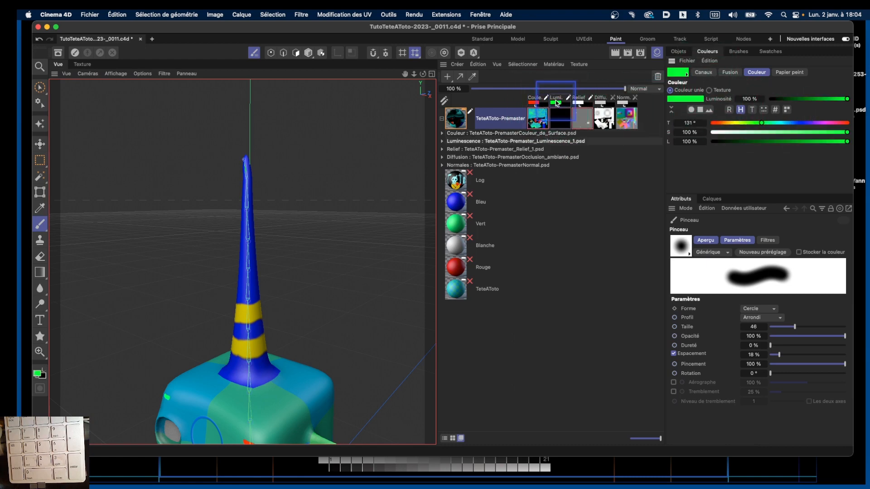
drag(749, 123, 703, 126)
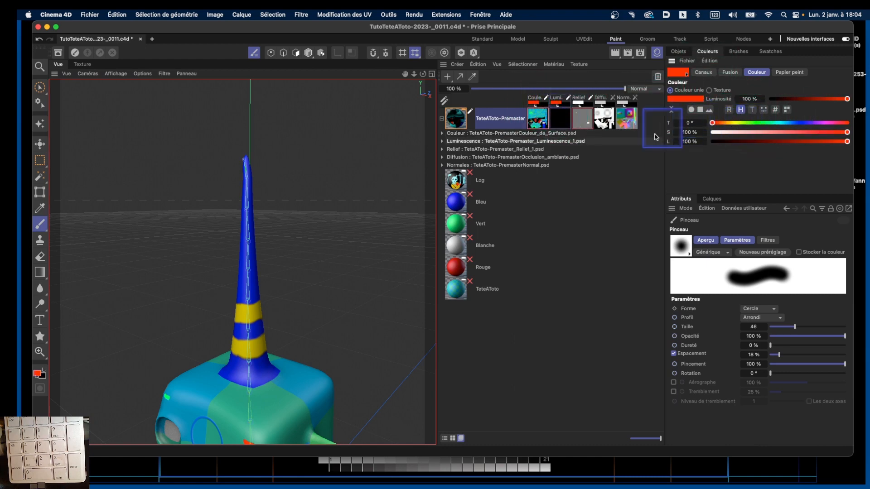
Step: Set the Relief paint colour to black and paint the tip of the horn red on all sides
click(580, 117)
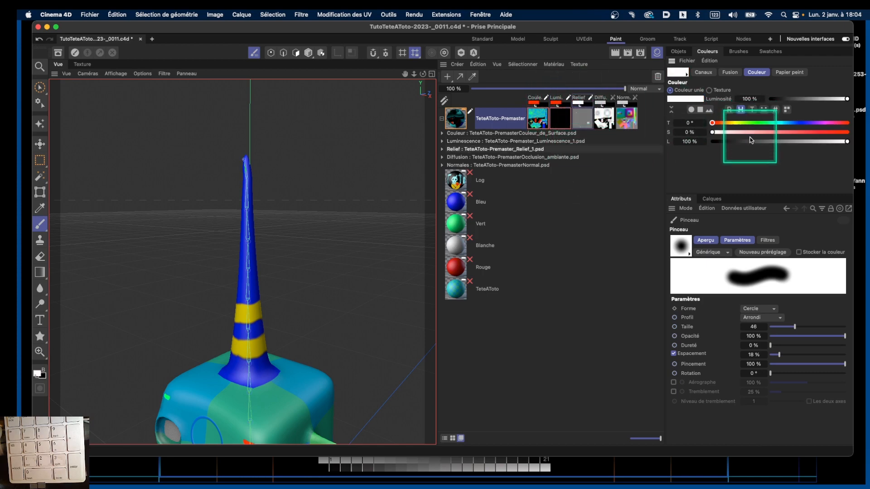
drag(748, 141, 676, 143)
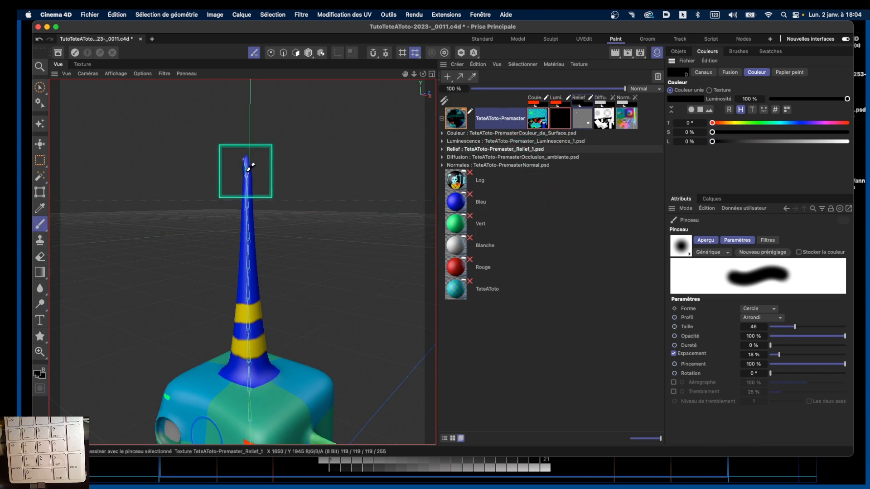
alt+right_drag(237, 179, 252, 169)
drag(254, 153, 242, 152)
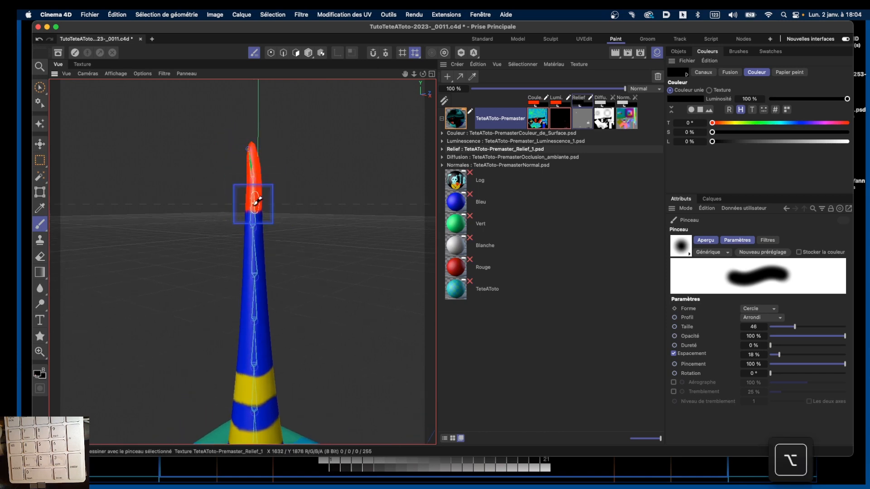
mouse_move(253, 200)
alt+mouse_down()
mouse_move(140, 213)
mouse_move(253, 185)
alt+mouse_up()
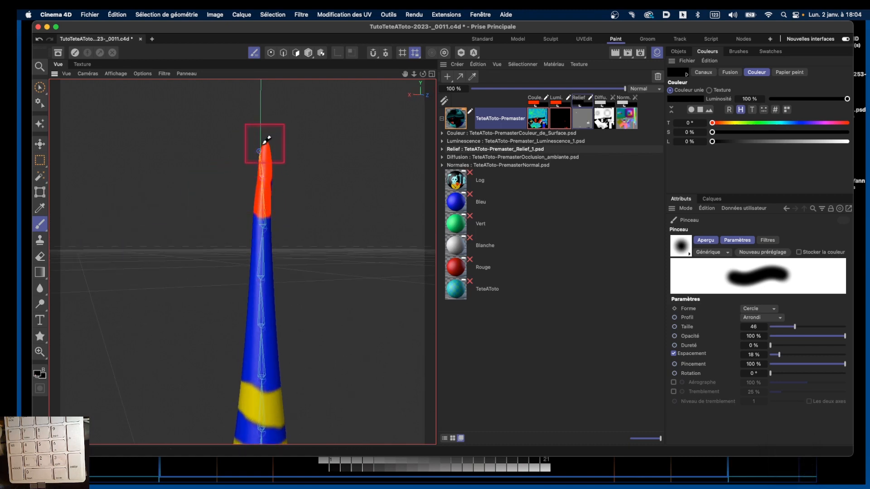
mouse_move(266, 208)
alt+mouse_down()
mouse_move(181, 227)
mouse_move(128, 202)
mouse_move(252, 200)
mouse_move(210, 201)
mouse_move(220, 200)
alt+mouse_up()
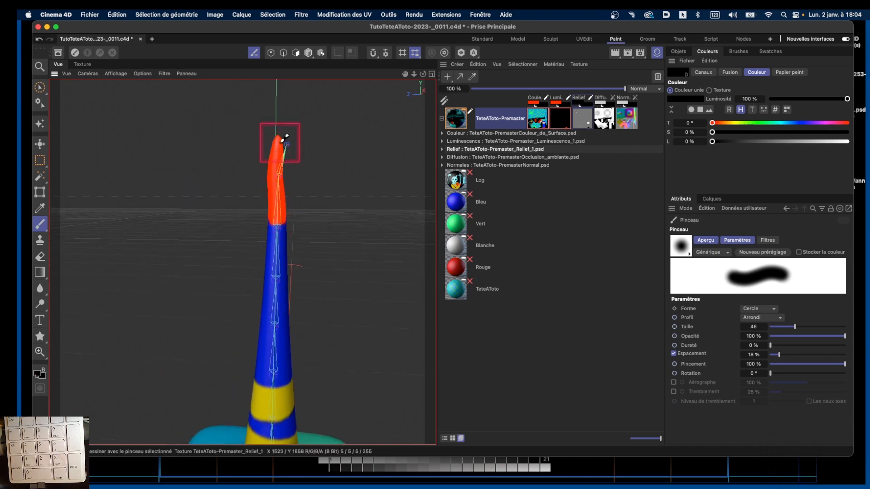
alt+drag(287, 229, 304, 216)
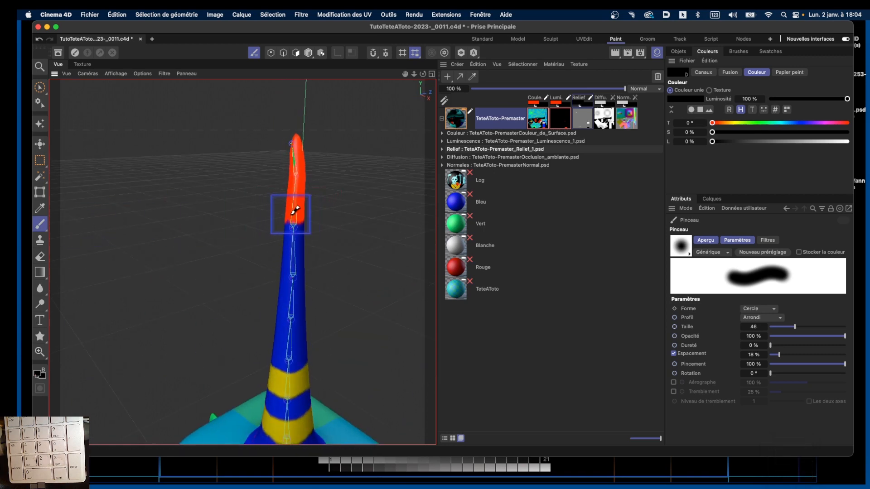
Step: Paint a red spot at the centre of the nose's white end
alt+drag(312, 210, 254, 330)
alt+right_drag(259, 314, 292, 293)
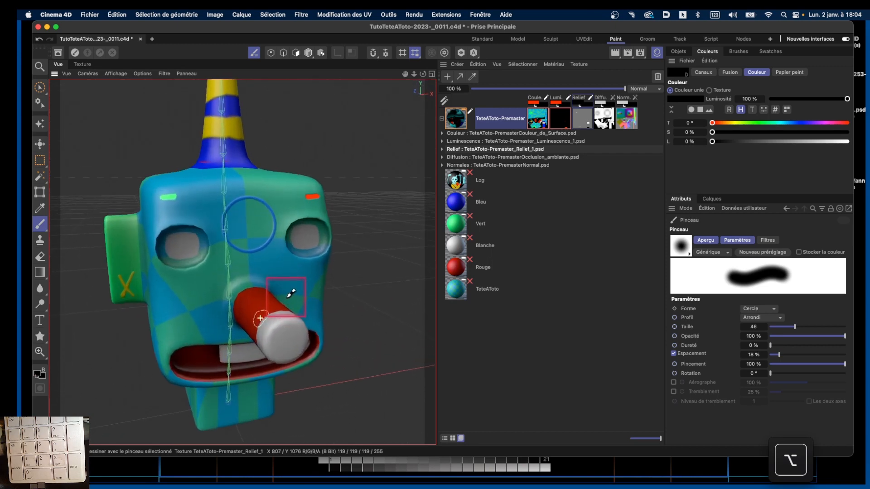
alt+drag(275, 315, 243, 245)
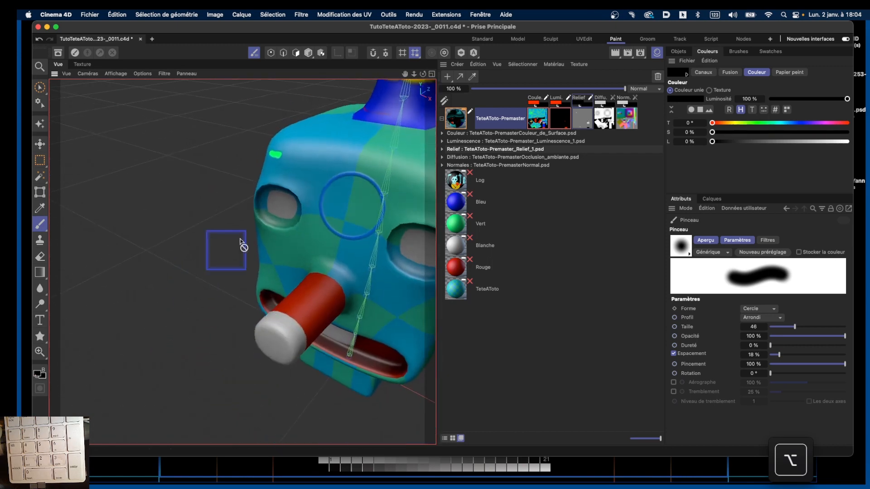
drag(404, 76, 301, 23)
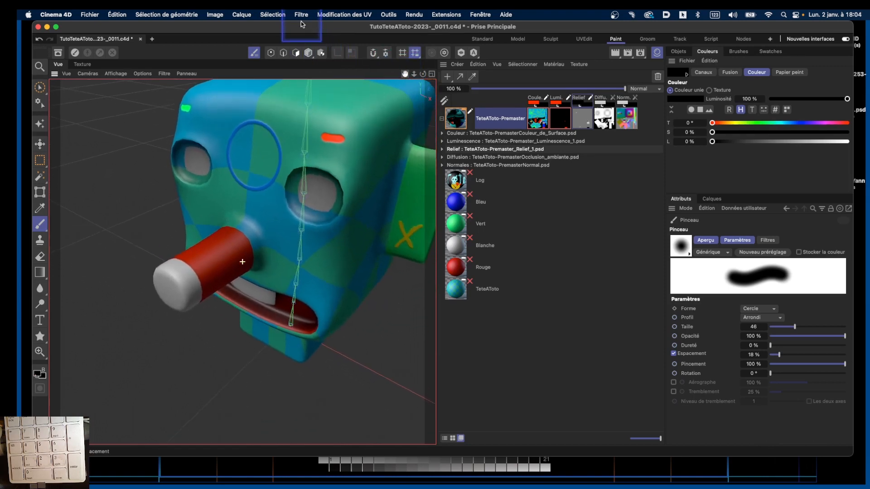
alt+drag(200, 322, 248, 365)
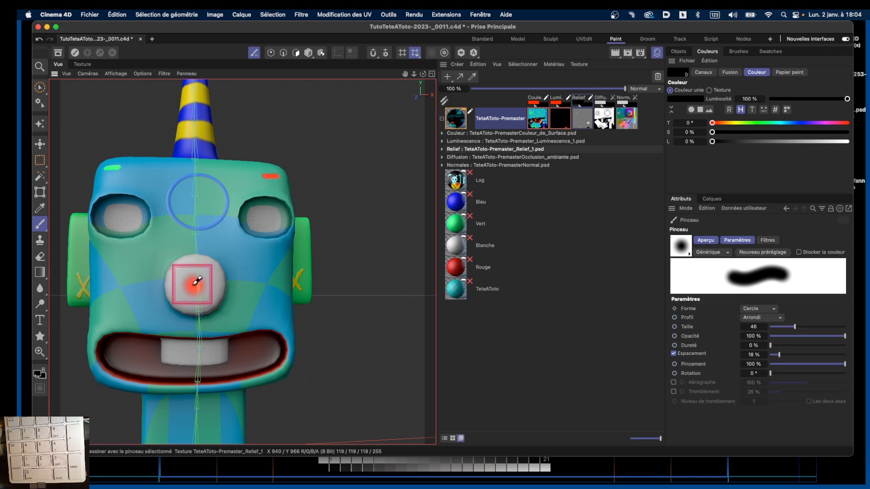
Step: Turn off painting in the Luminescence channel and paint two slanted red stripes on the cheek below the red eyebrow
alt+drag(237, 274, 294, 236)
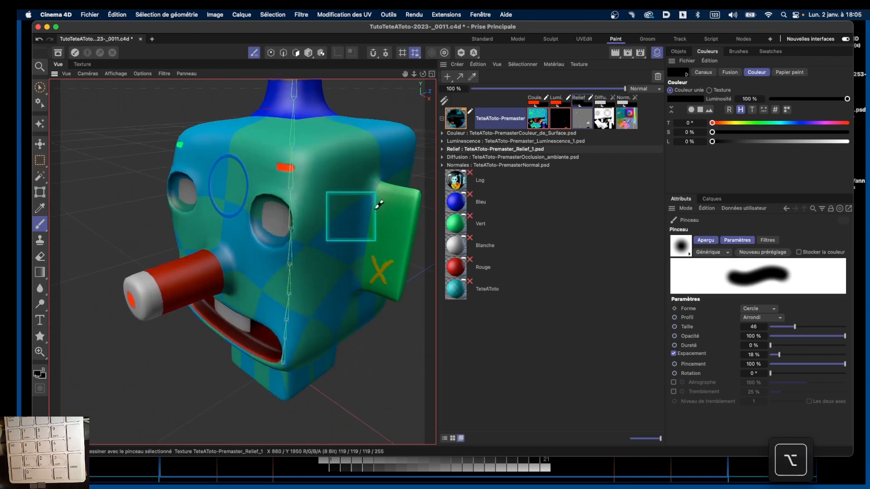
click(562, 110)
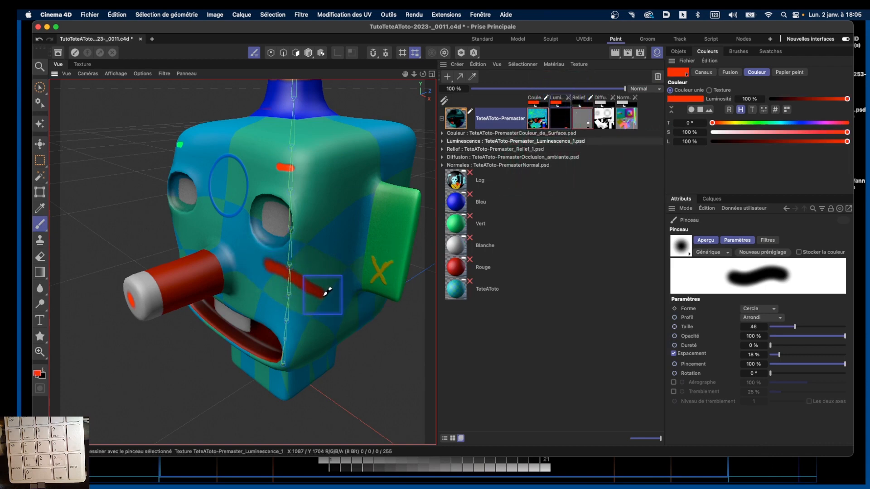
alt+drag(315, 308, 286, 276)
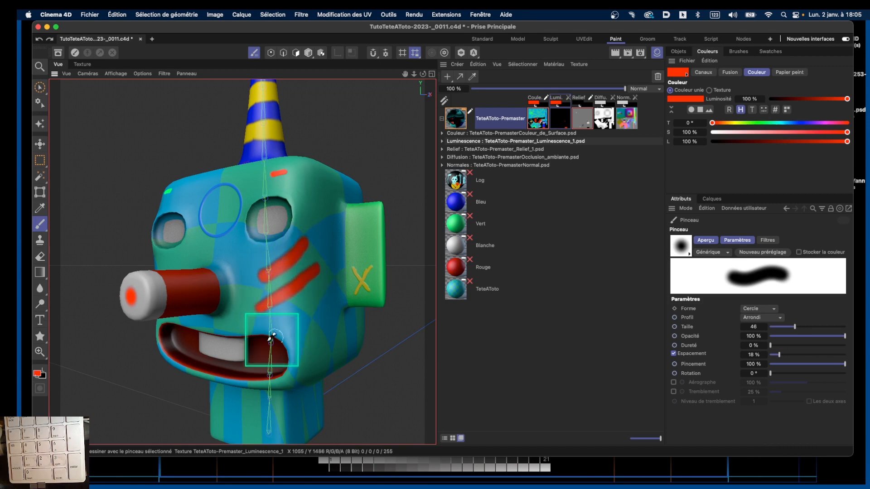
Step: Paint two matching red stripes on the opposite cheek, below the green eyebrow, undoing the badly shaped strokes
alt+drag(270, 338, 326, 271)
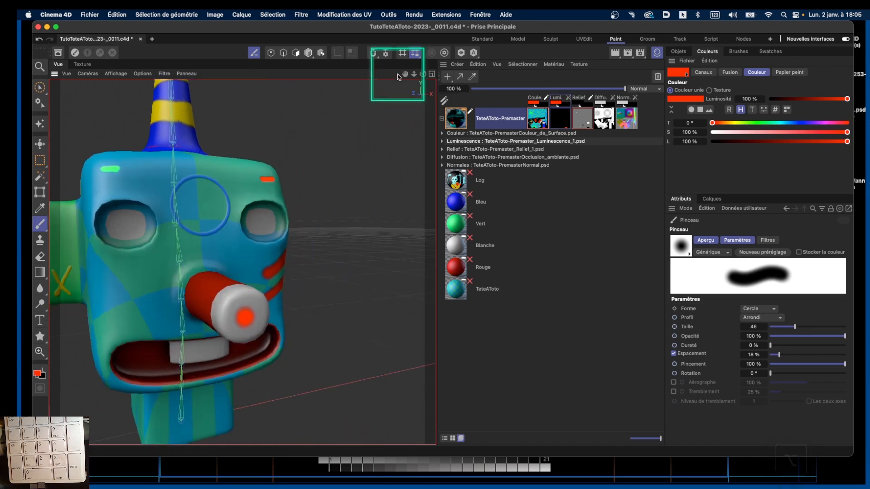
drag(406, 74, 476, 75)
alt+drag(253, 308, 281, 305)
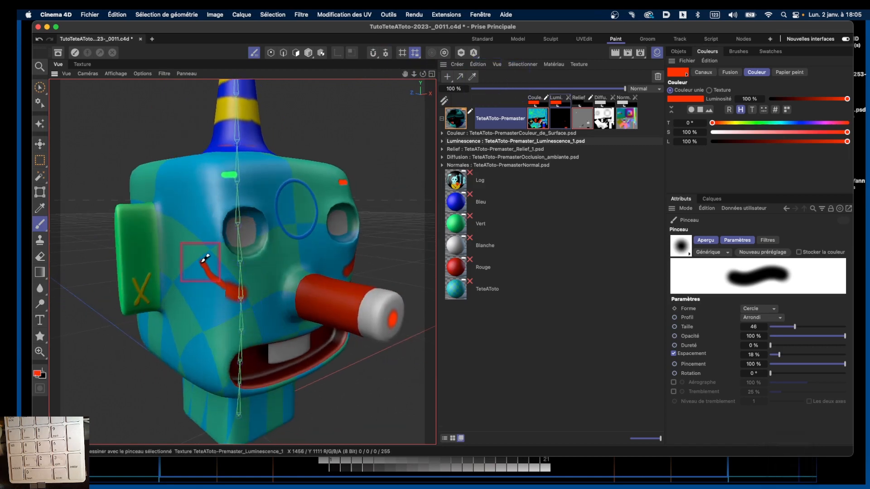
mouse_move(204, 265)
alt+mouse_down()
mouse_move(229, 307)
mouse_move(249, 317)
alt+mouse_up()
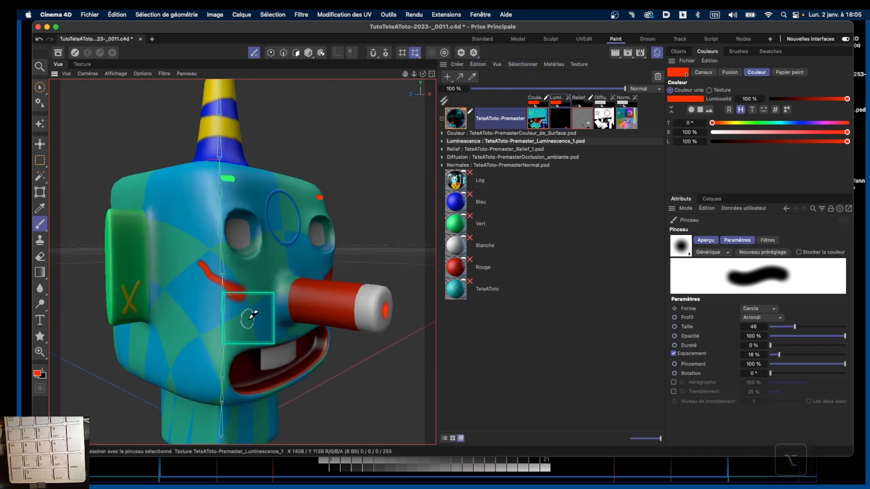
key(cmd+z)
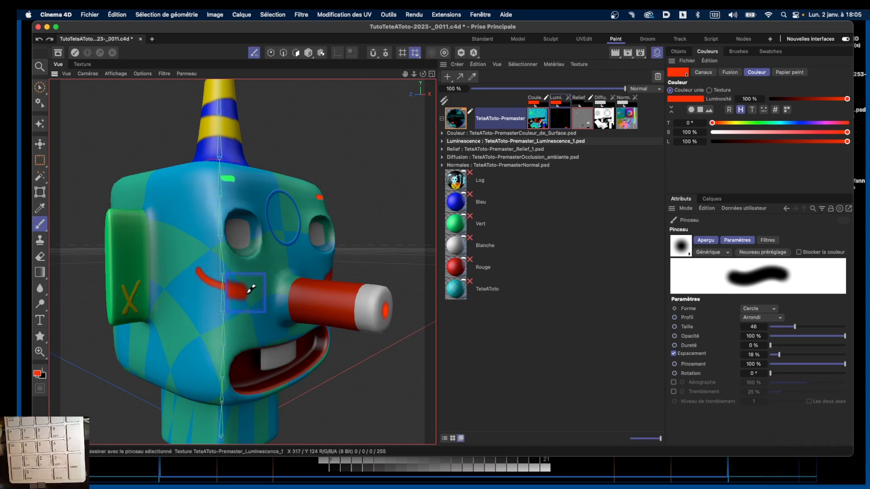
mouse_move(246, 289)
alt+mouse_down()
mouse_move(268, 305)
mouse_move(285, 288)
mouse_move(247, 288)
alt+mouse_up()
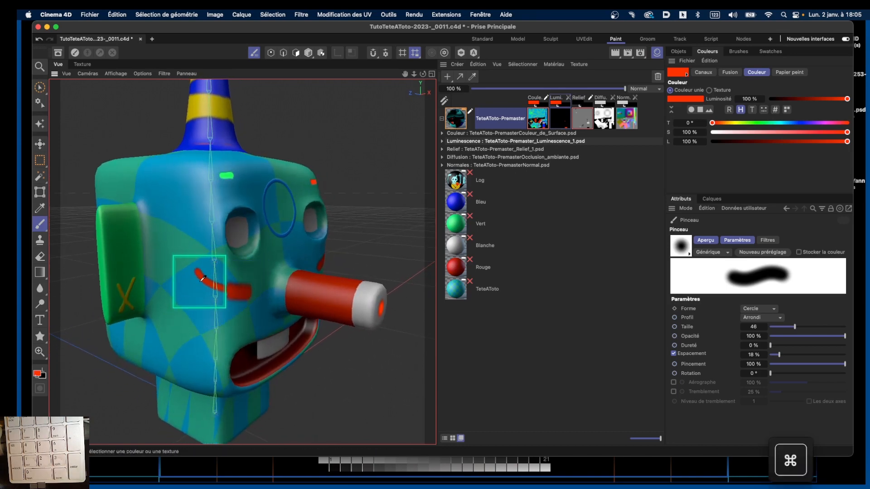
key(super+z)
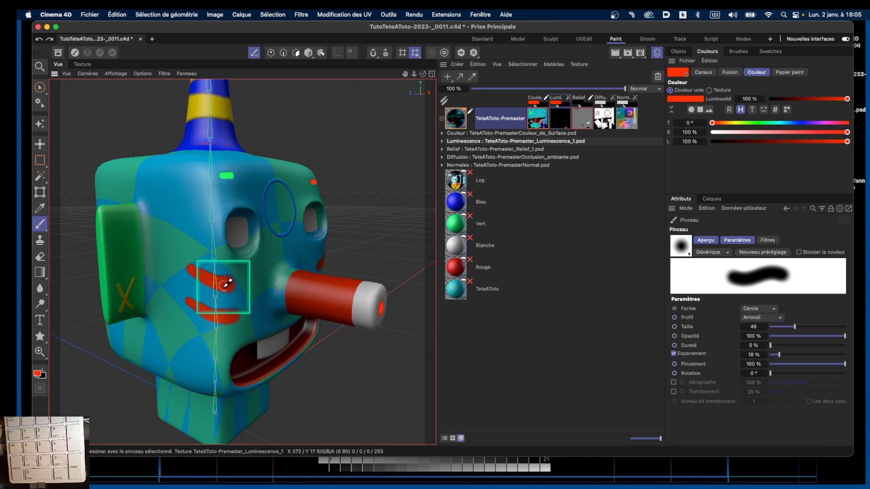
mouse_move(223, 284)
alt+mouse_down()
mouse_move(241, 279)
mouse_move(208, 285)
mouse_move(227, 278)
alt+mouse_up()
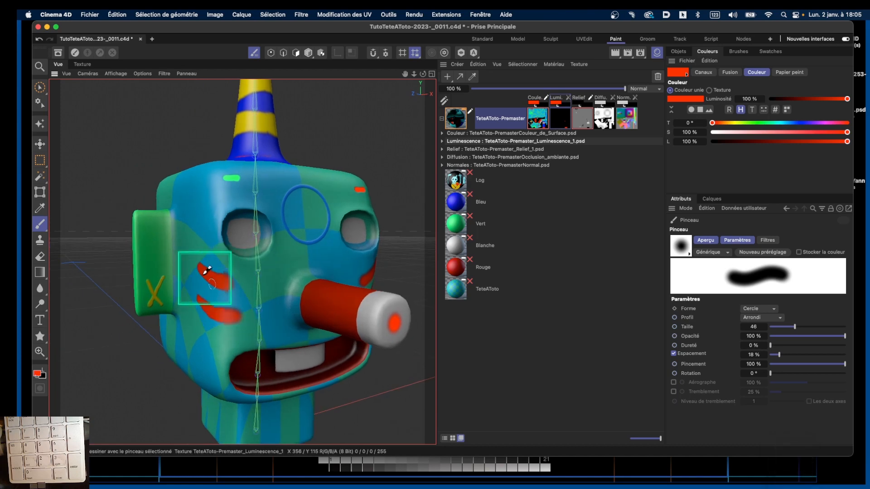
Step: Examine the painted Luminescence and Couleur textures on the flat UV layout
click(83, 64)
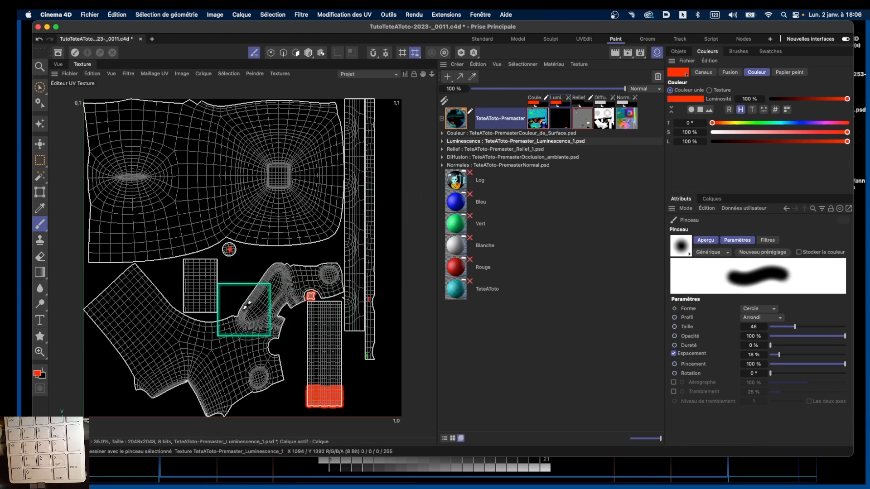
click(538, 120)
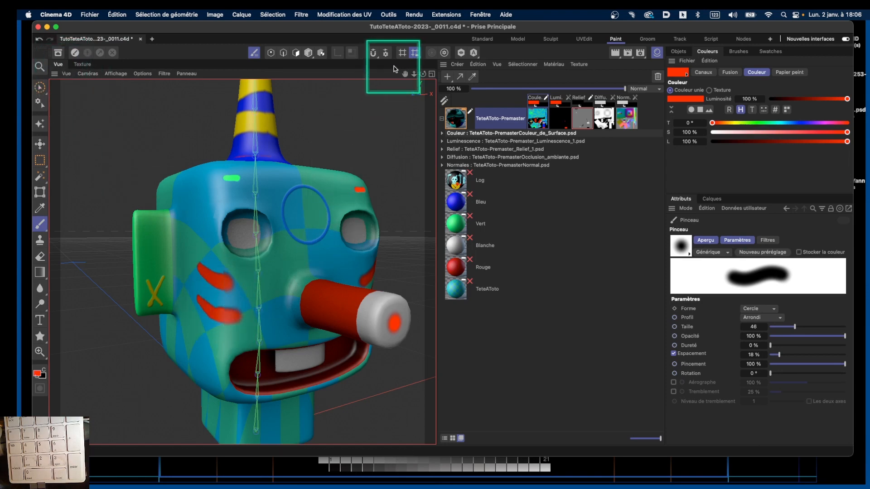
Step: Set the Couleur paint colour to light blue with hue 194° and the Relief paint colour to white
drag(414, 74, 360, 69)
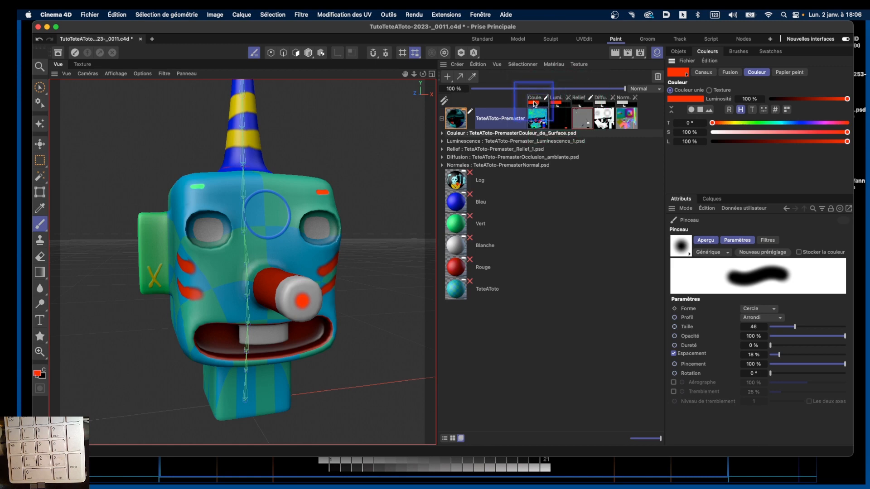
drag(752, 123, 779, 129)
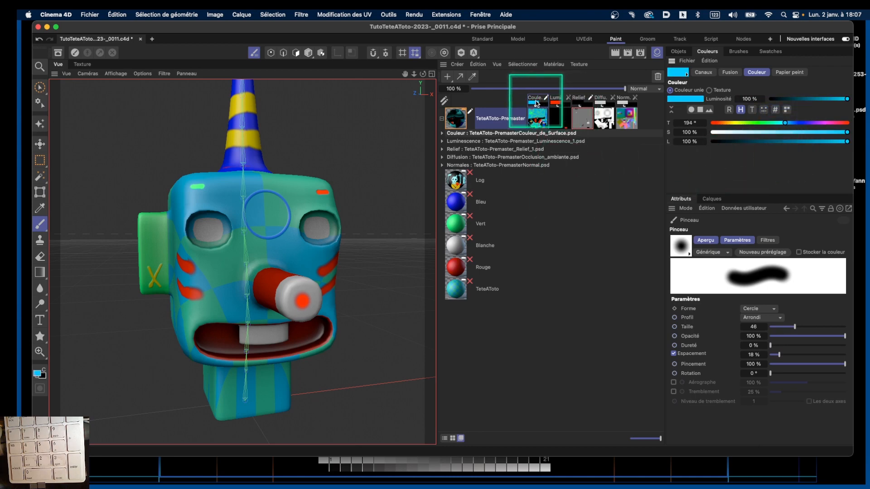
click(577, 103)
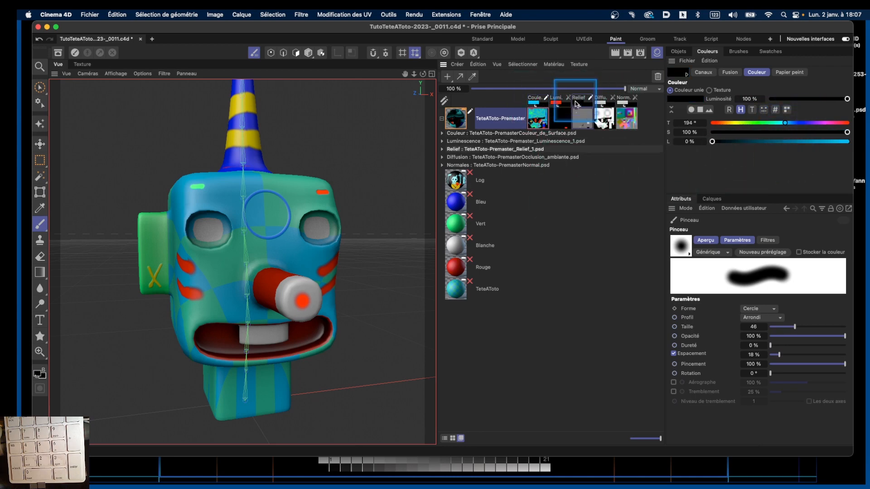
drag(727, 145, 821, 146)
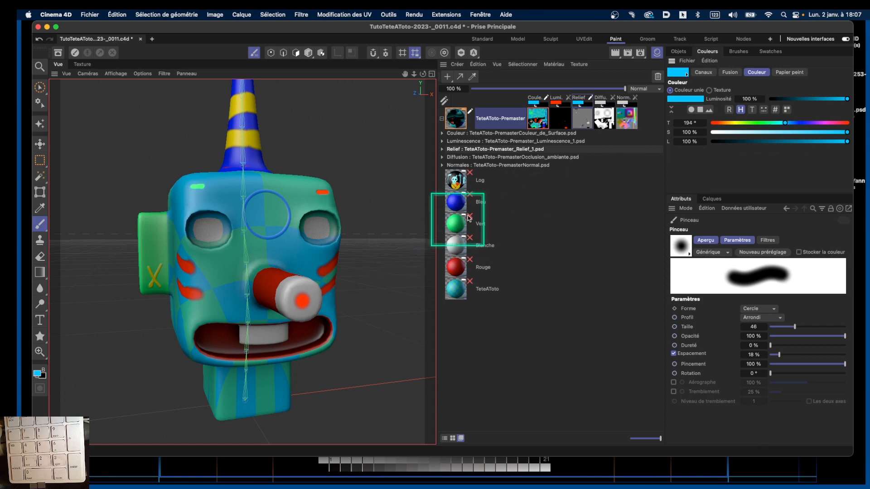
drag(738, 134, 711, 134)
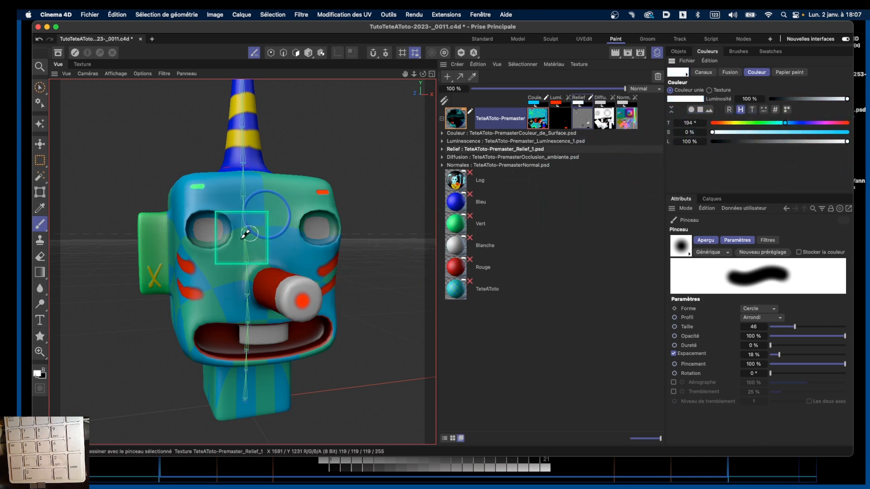
Step: Paint a light blue iris in the centre of both grey eyeballs, in the Couleur and Relief channels together
alt+scroll(209, 230, up, 10)
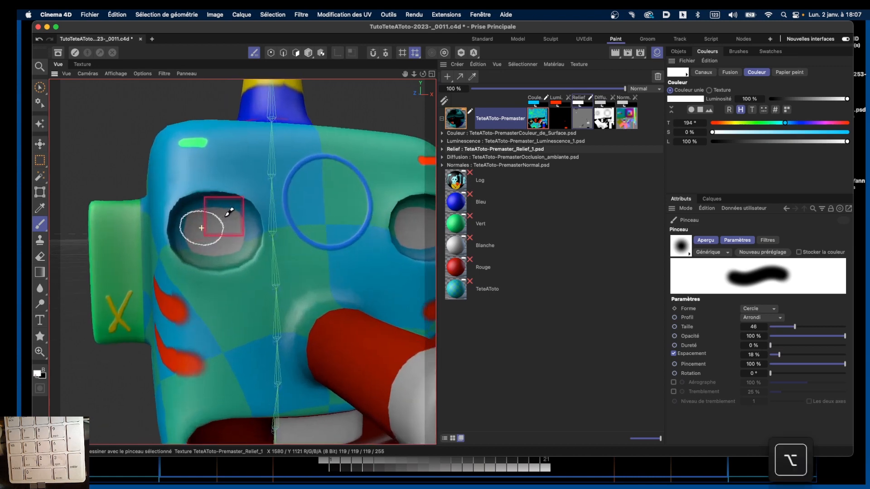
alt+drag(205, 239, 203, 250)
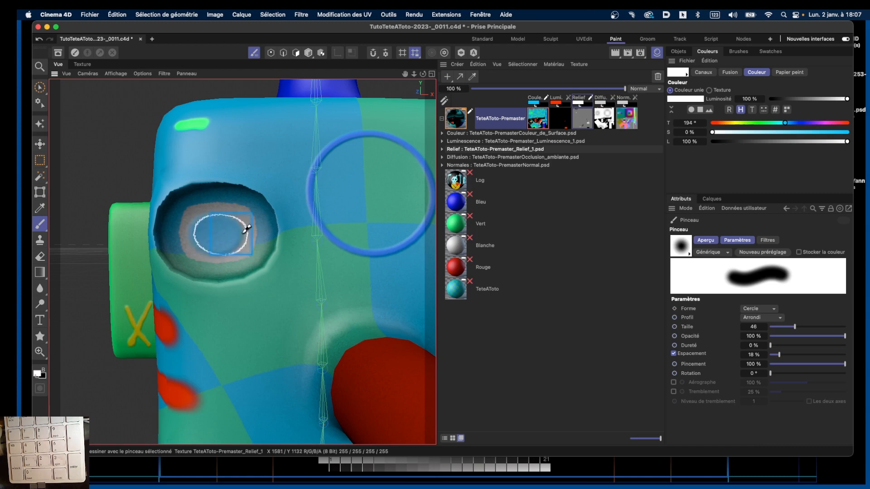
alt+scroll(303, 222, down, 10)
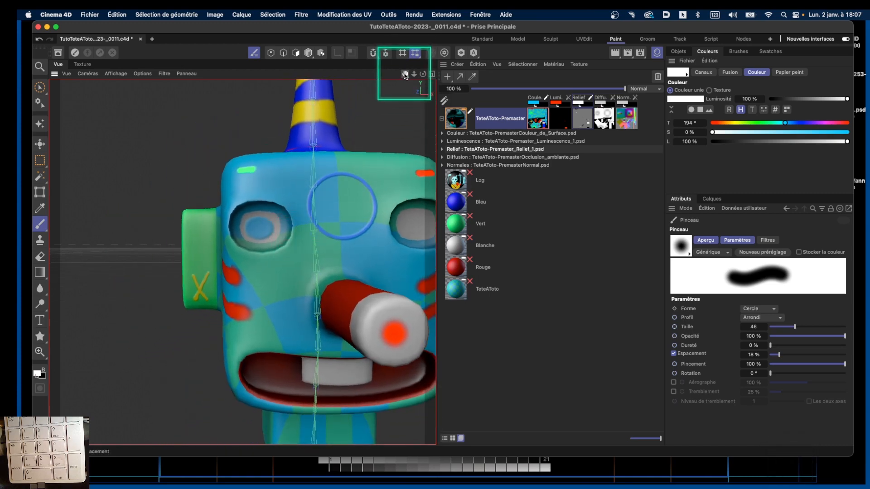
drag(404, 76, 294, 81)
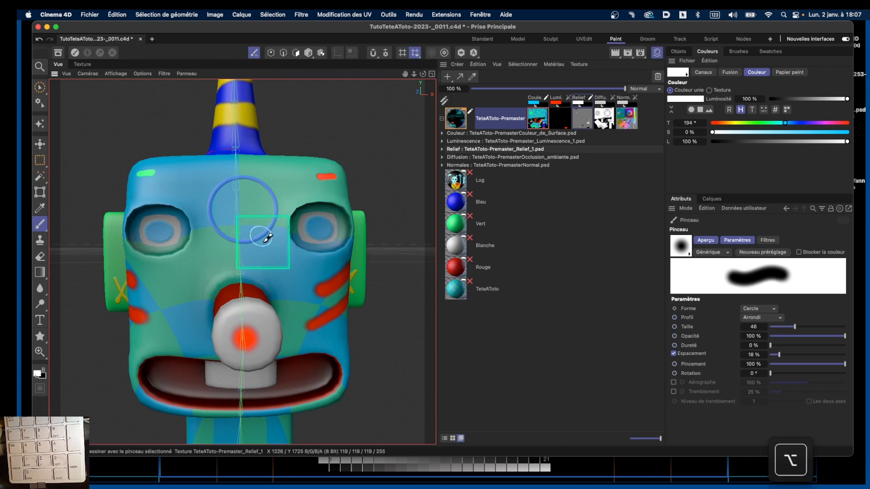
Step: Save the project as a new incremental version and render the active view with the whole head and horn in frame
alt+drag(267, 236, 225, 272)
alt+drag(272, 256, 230, 213)
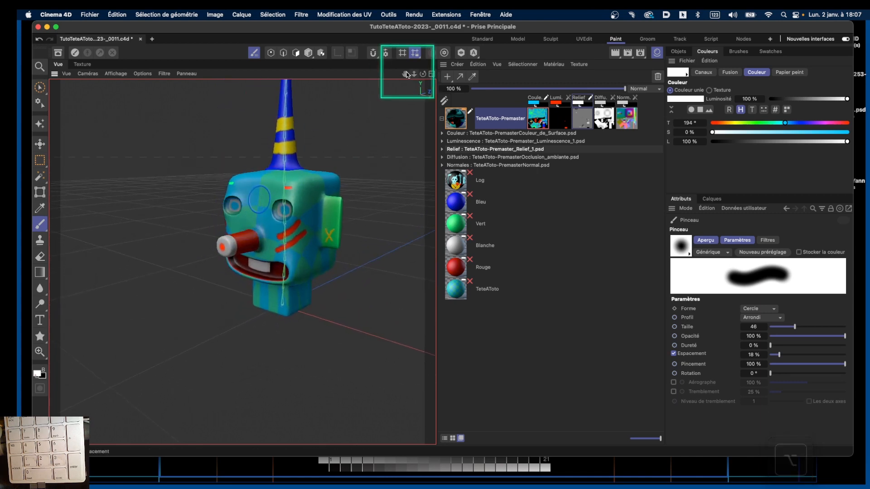
drag(405, 74, 362, 171)
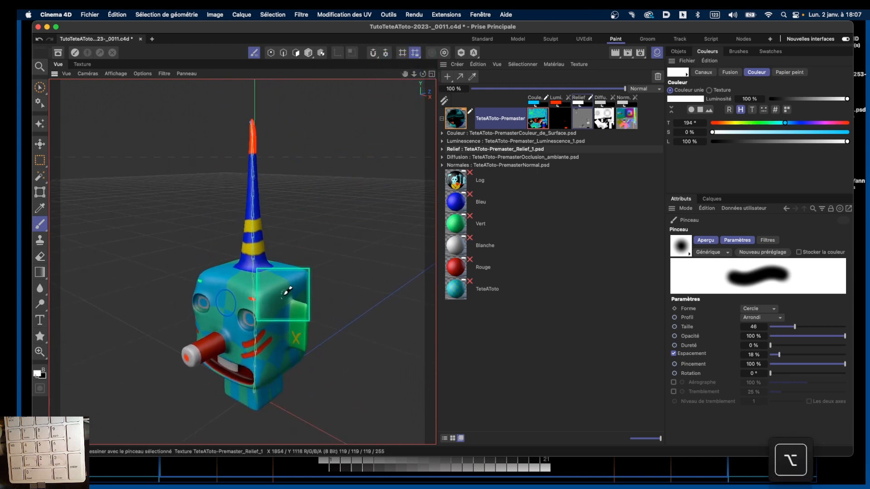
alt+right_drag(274, 300, 274, 314)
alt+drag(288, 313, 286, 335)
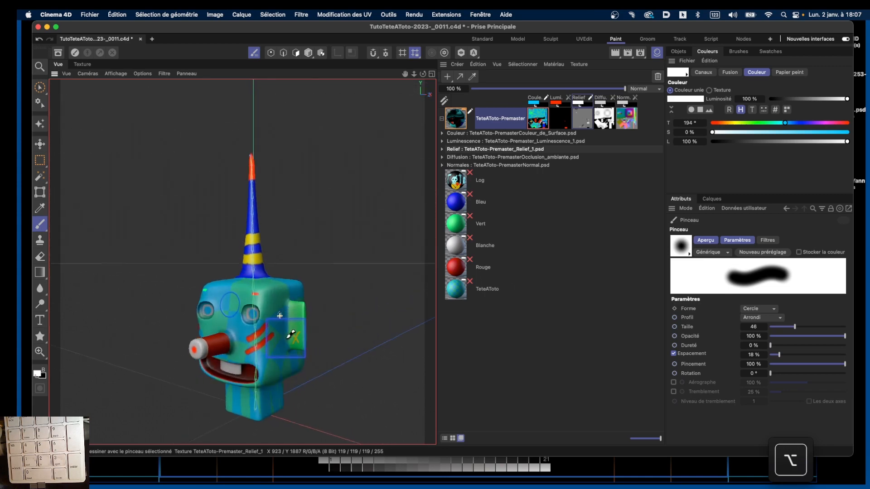
drag(403, 76, 401, 45)
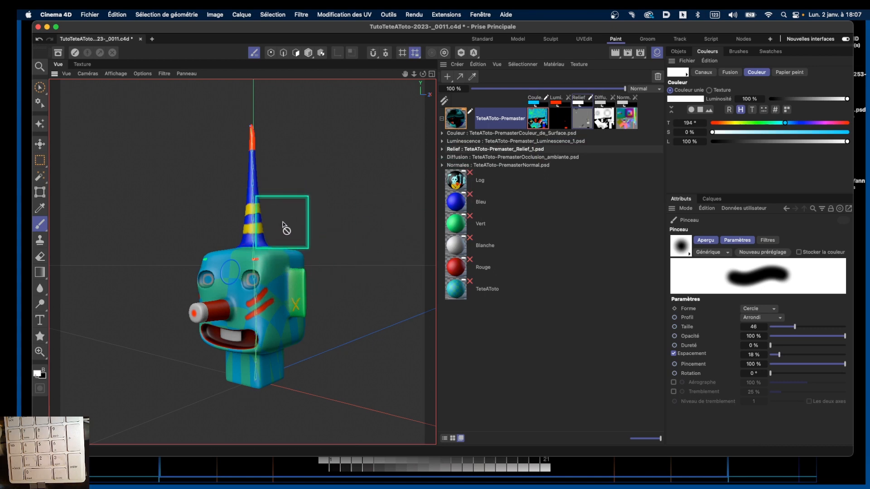
click(89, 16)
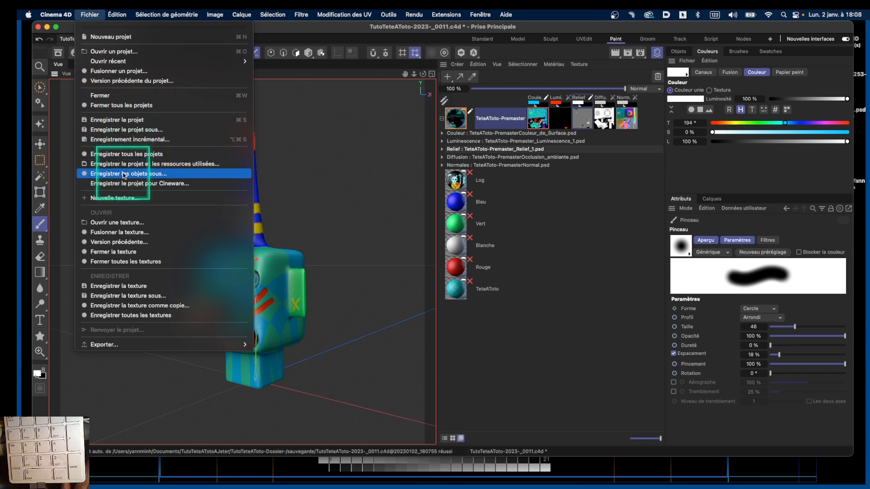
click(125, 140)
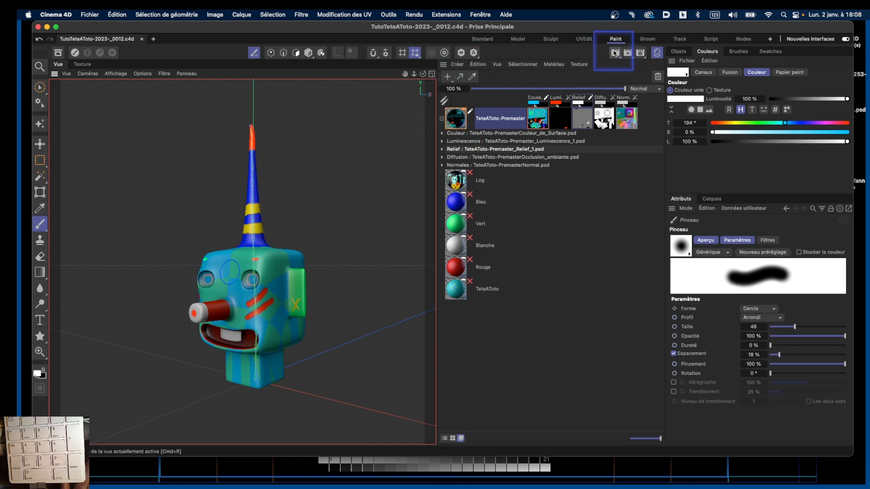
click(615, 53)
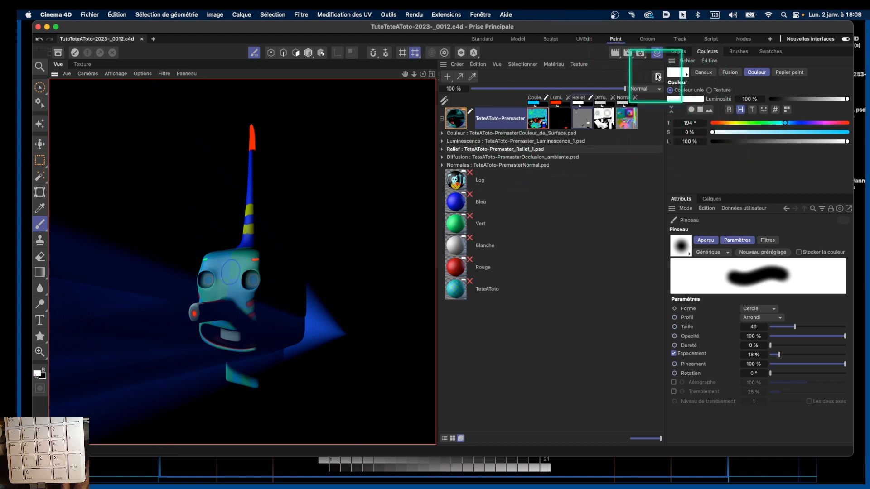
Step: Enable the lights Lumière and Lumière.2 in the Environnement group from the Standard layout and render the view
click(483, 39)
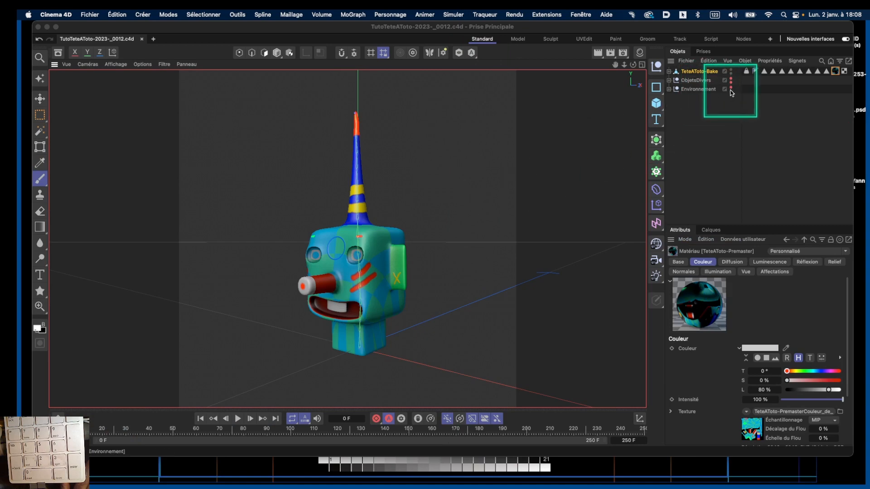
click(669, 90)
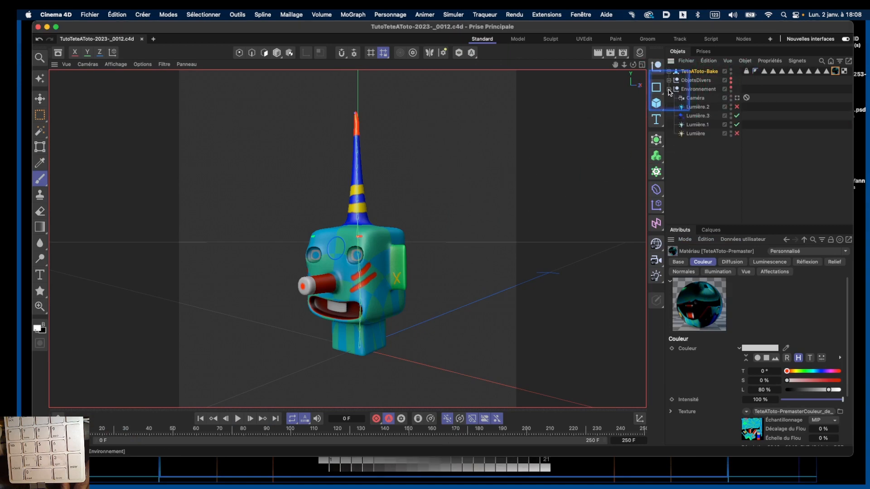
click(737, 134)
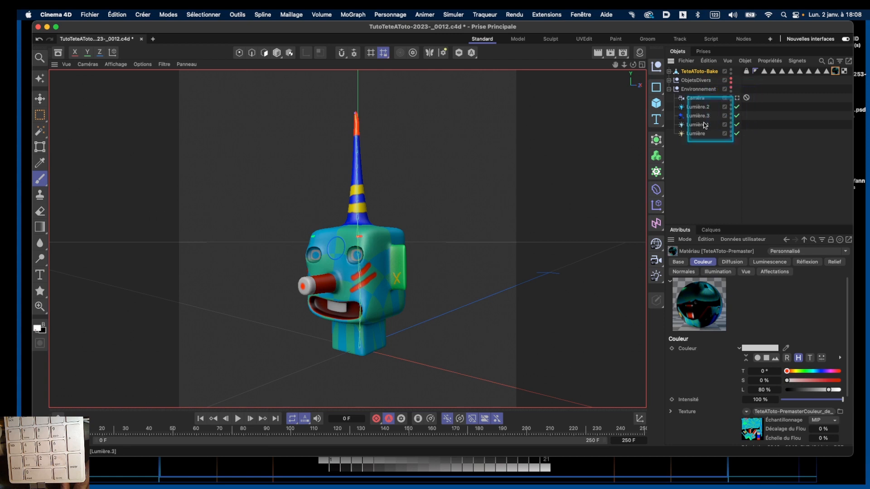
click(598, 52)
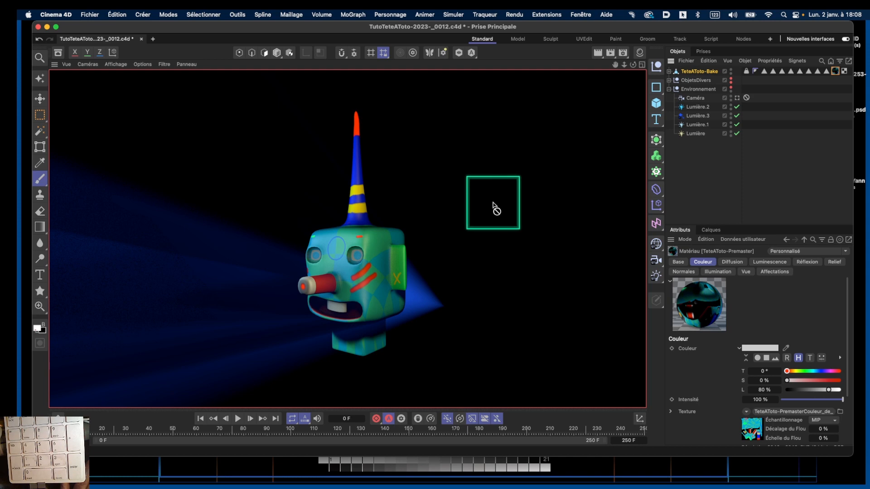
Step: Move the animation to frame 35 and render the active view of the deformed head
drag(93, 434, 138, 430)
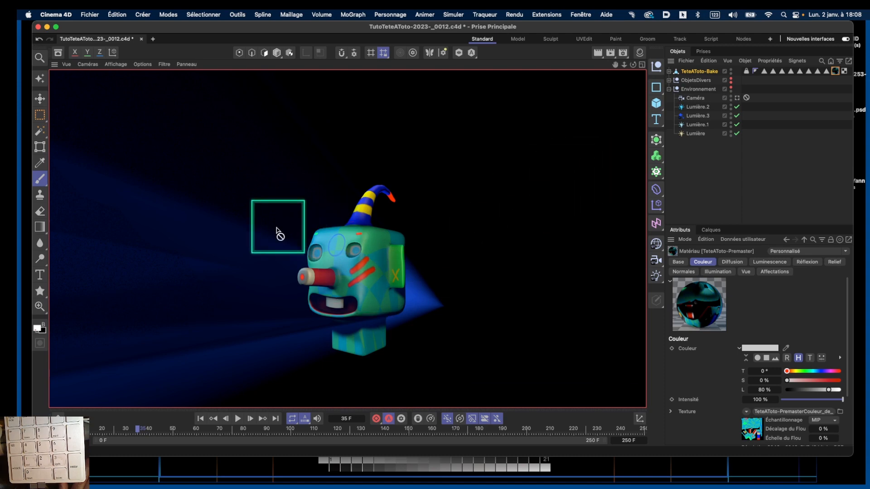
drag(624, 67, 581, 48)
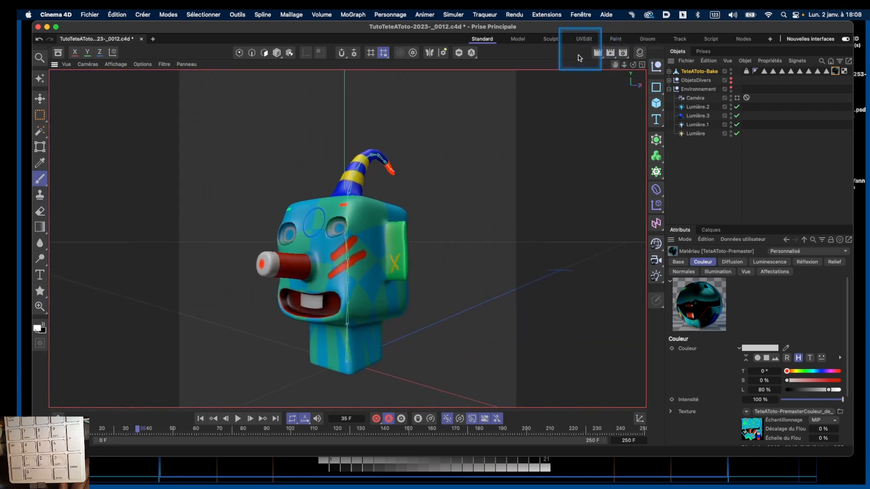